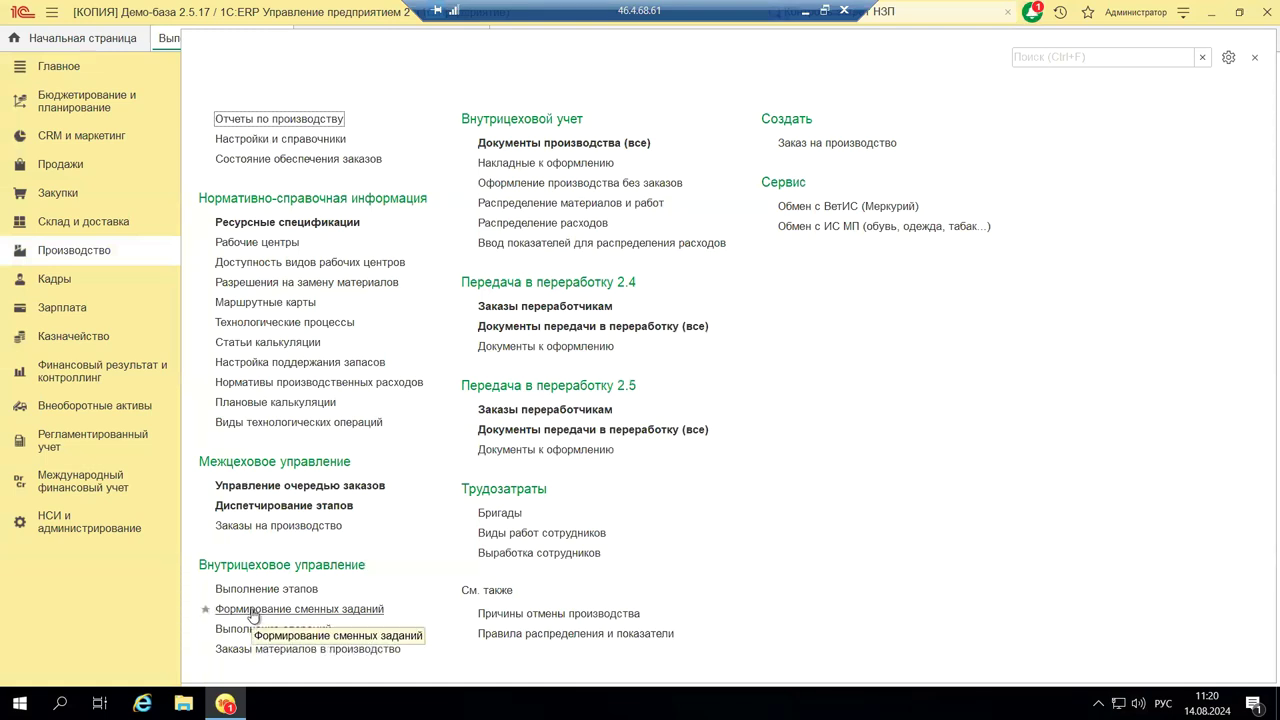
Step: Open Формирование сменных заданий, choose the department Цех обработки деталей and show its list of shift tasks
click(251, 611)
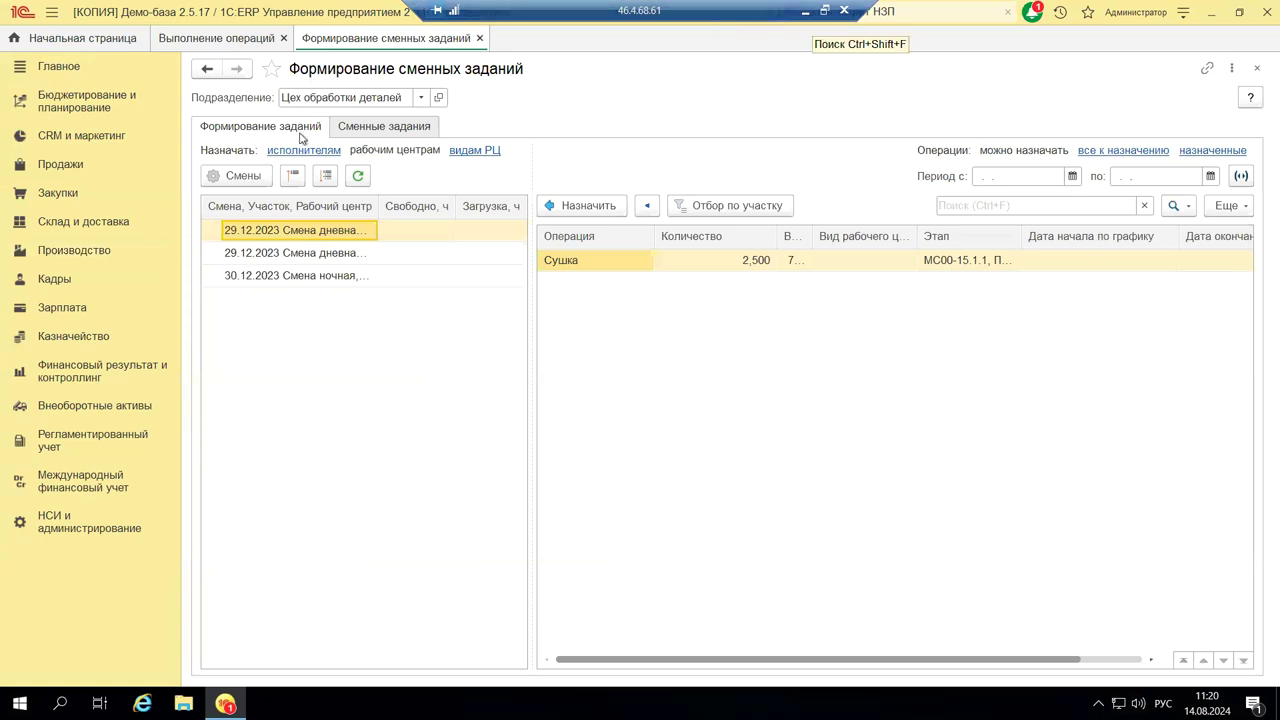
click(421, 98)
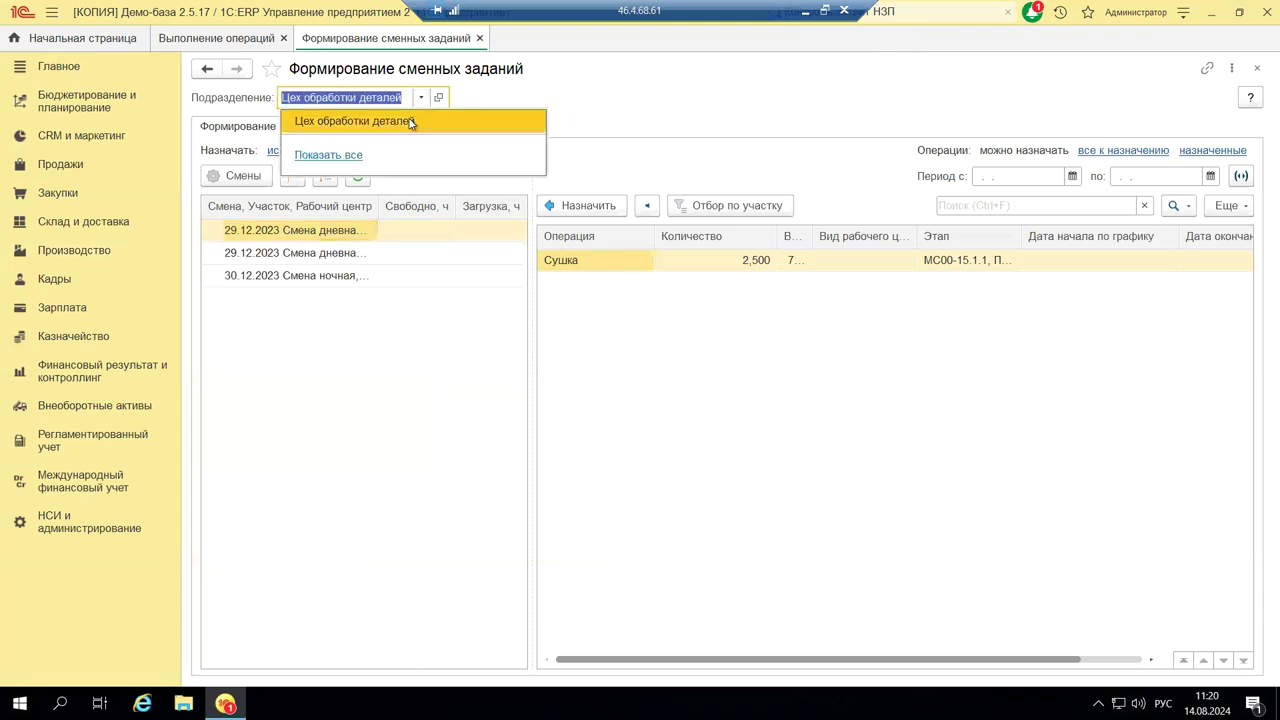
click(317, 158)
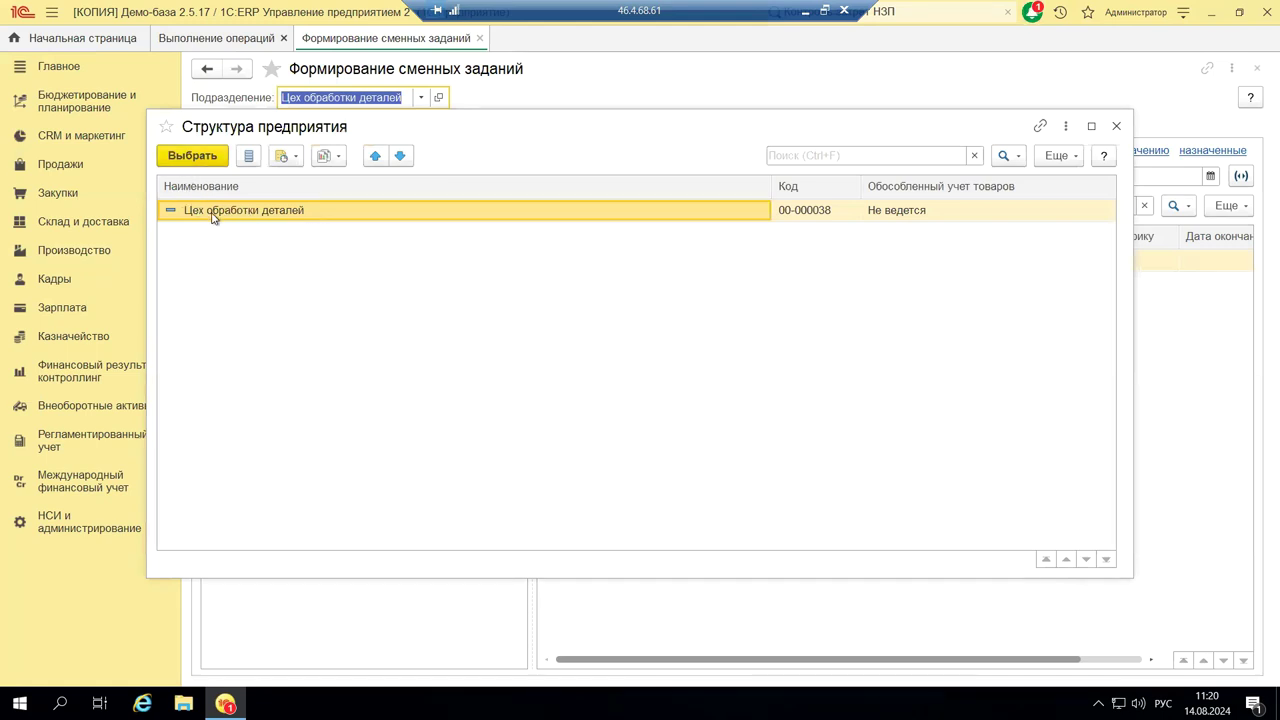
click(192, 156)
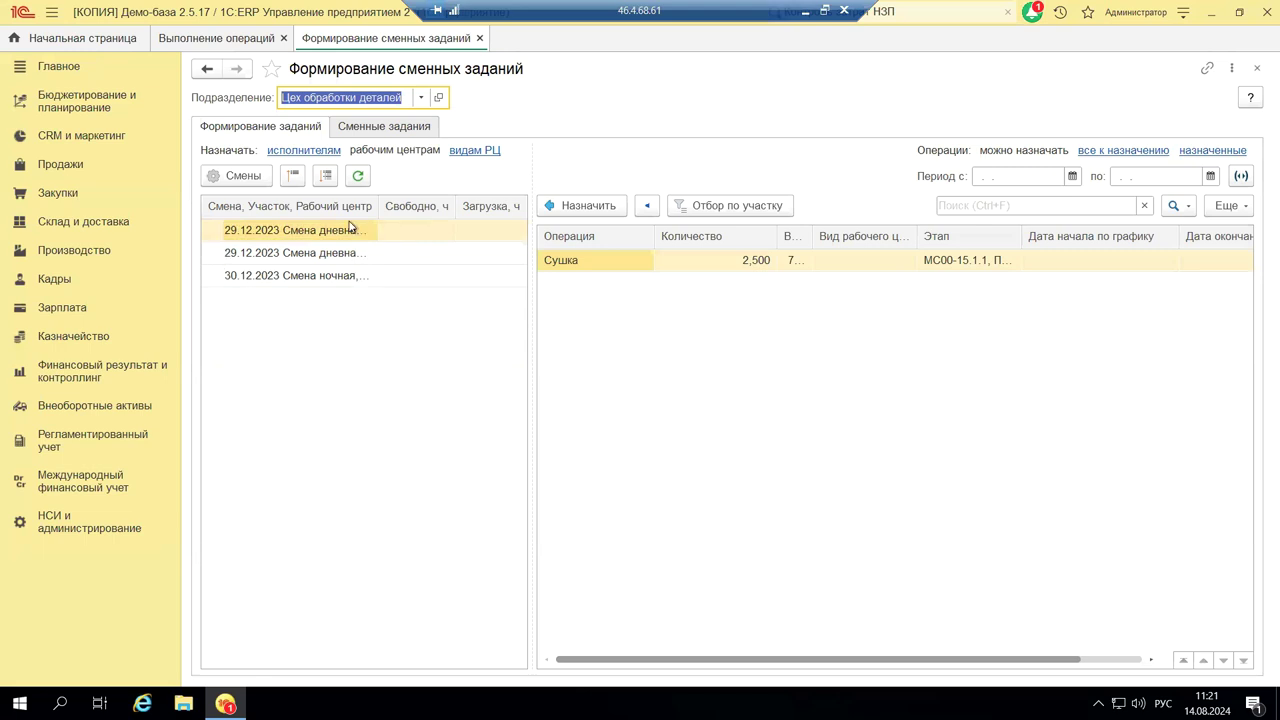
click(352, 131)
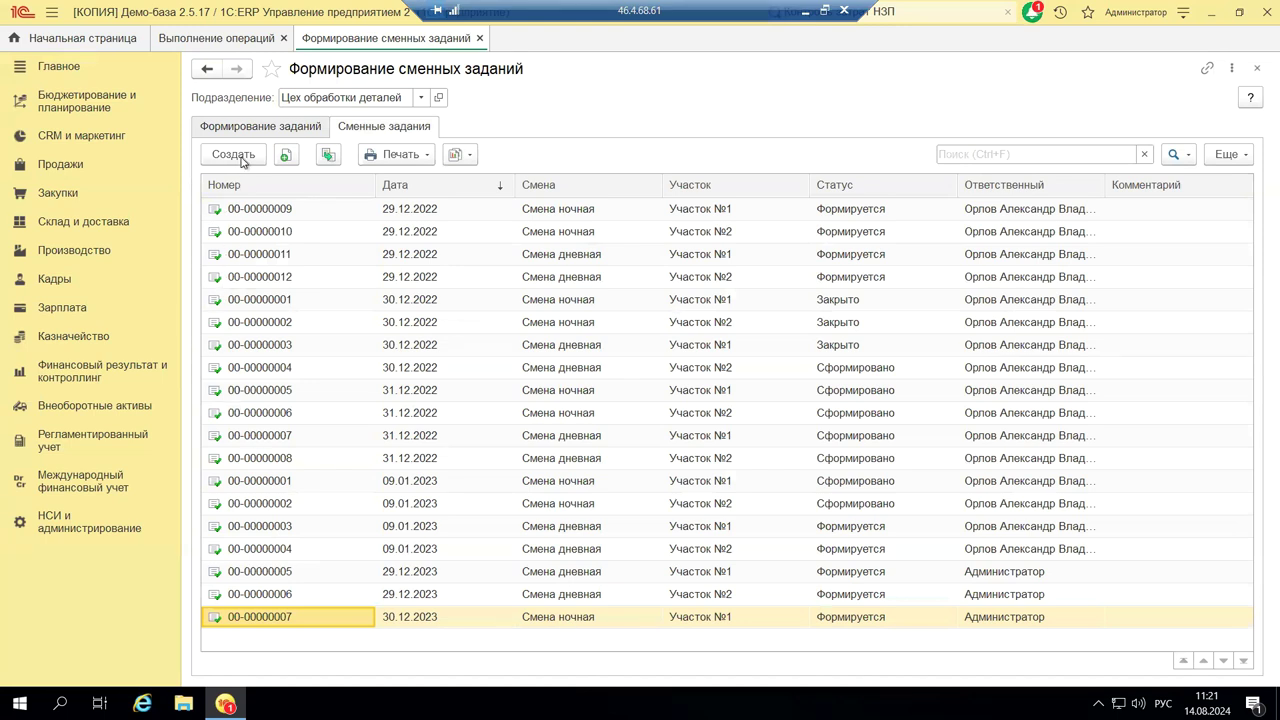
Step: Start a new shift task and show all work schedules selectable for its Смена field
click(236, 155)
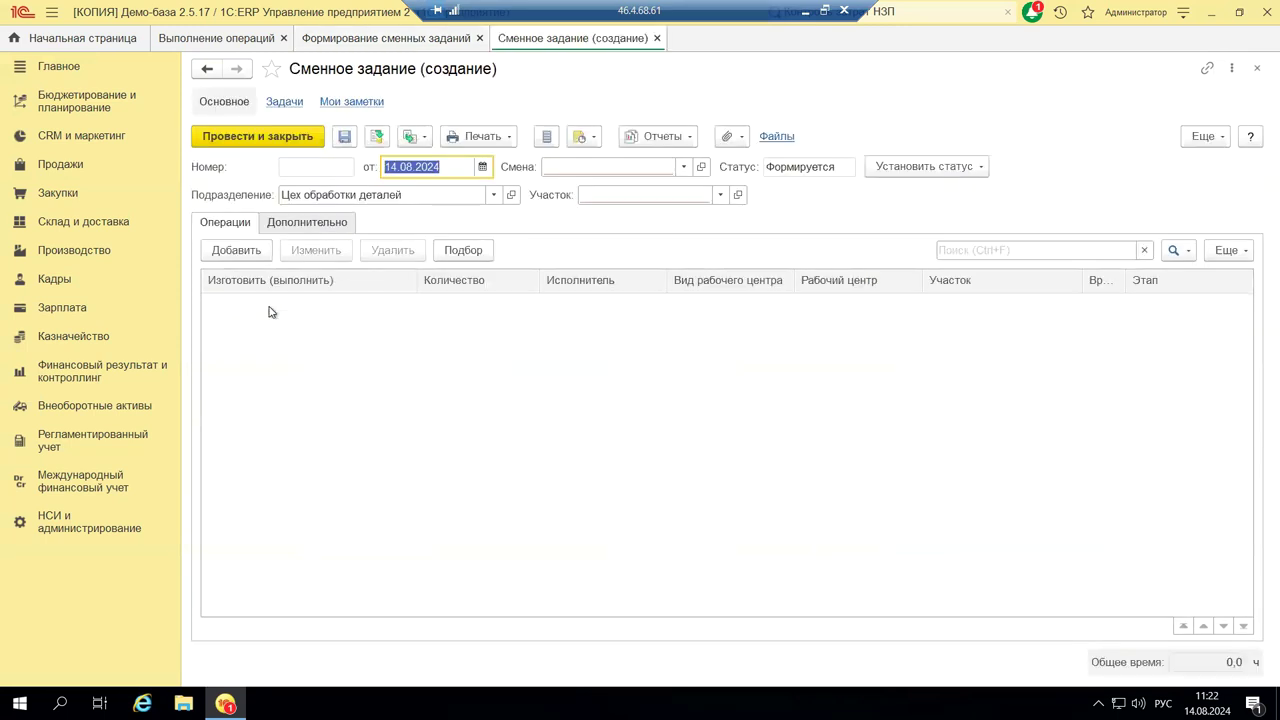
click(685, 170)
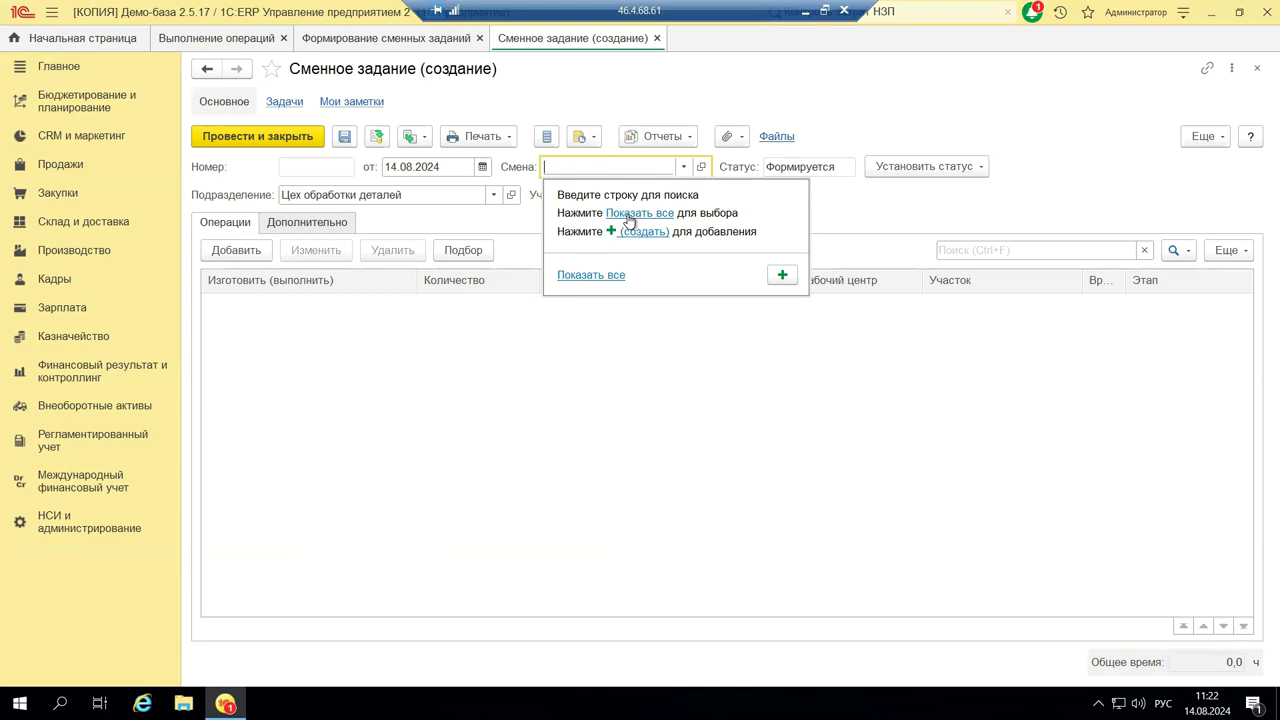
click(628, 214)
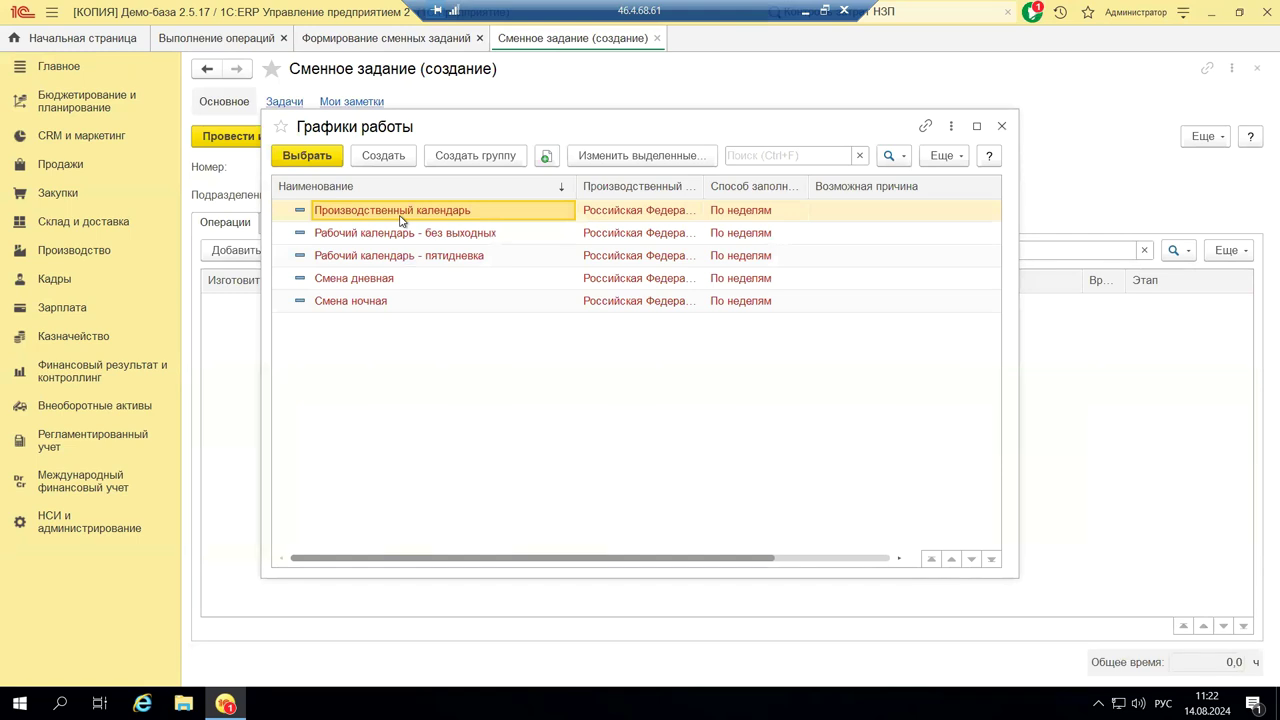
click(942, 155)
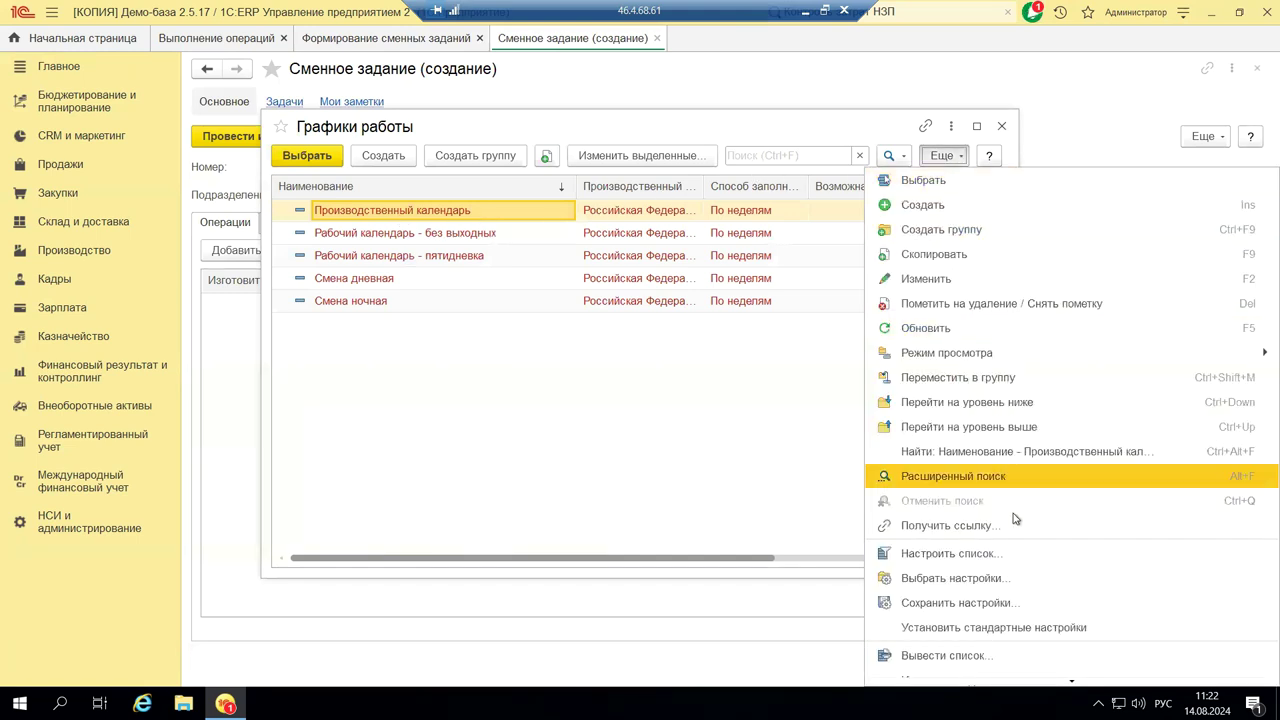
scroll(1019, 521, down, 3)
scroll(1019, 521, down, 1)
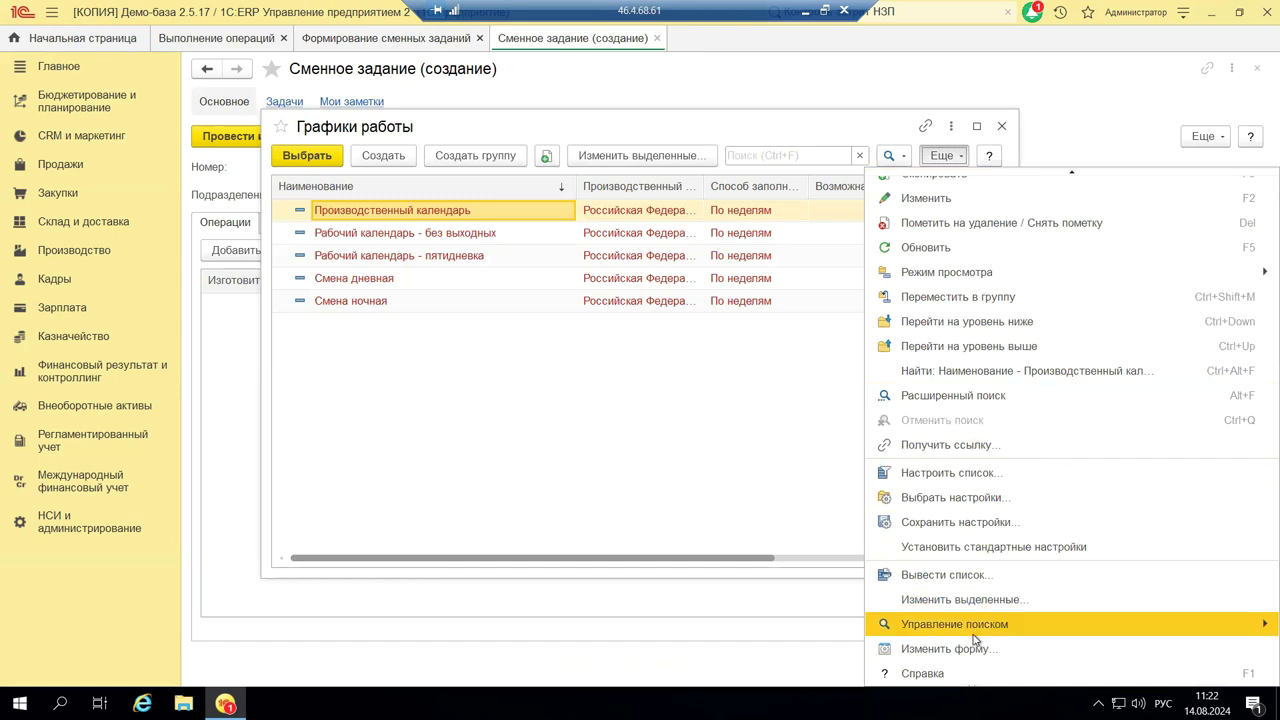
click(334, 421)
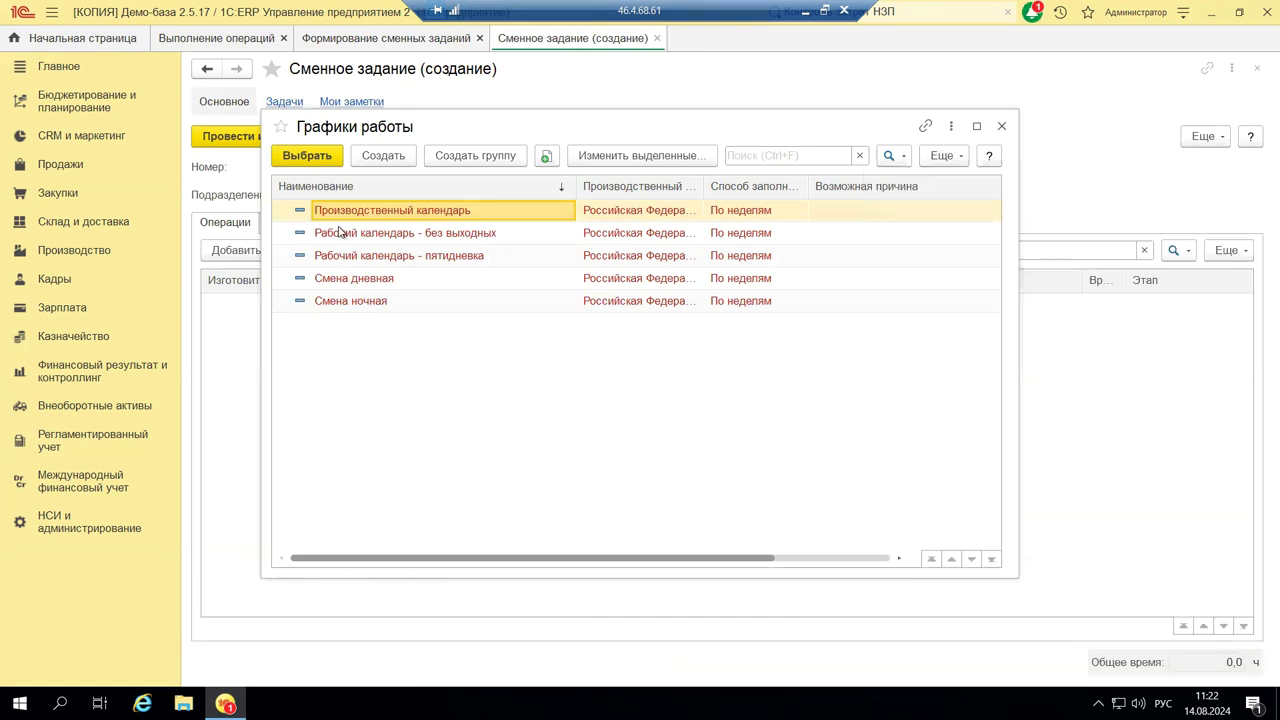
Step: Start a new work schedule, include Понедельник in its weekly template and view that day's timetable form without filling it
click(393, 160)
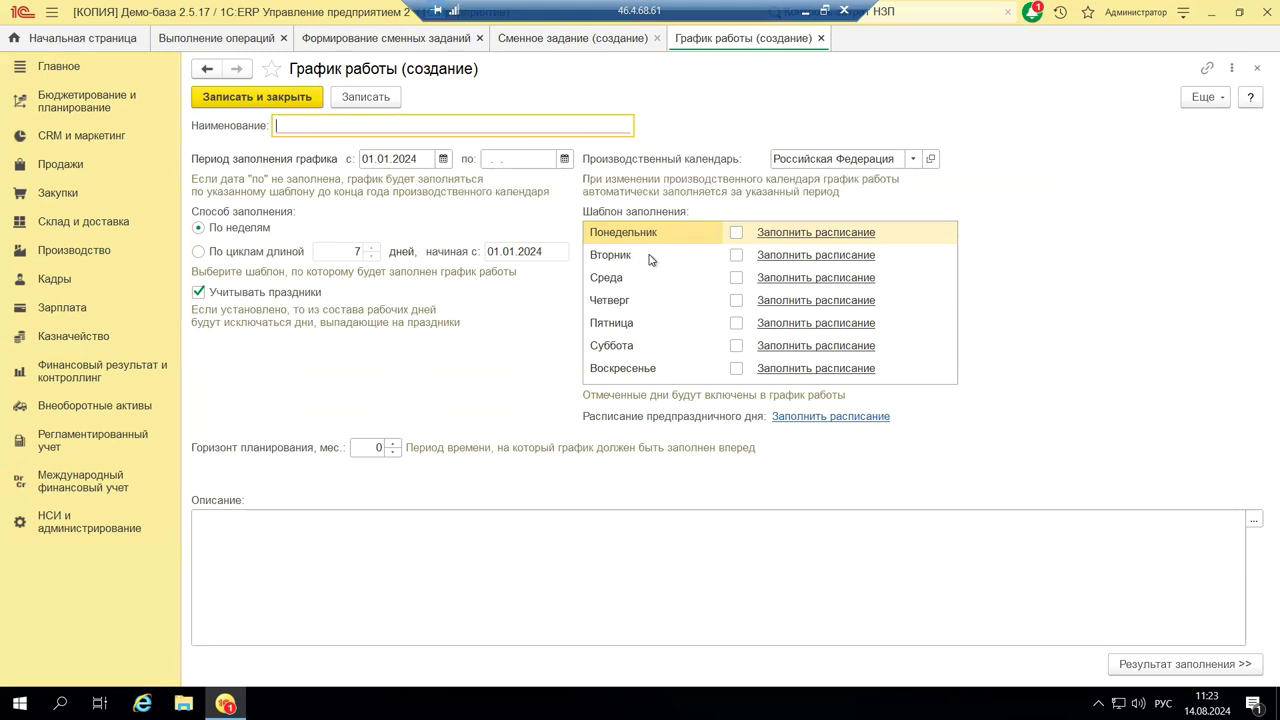
click(736, 234)
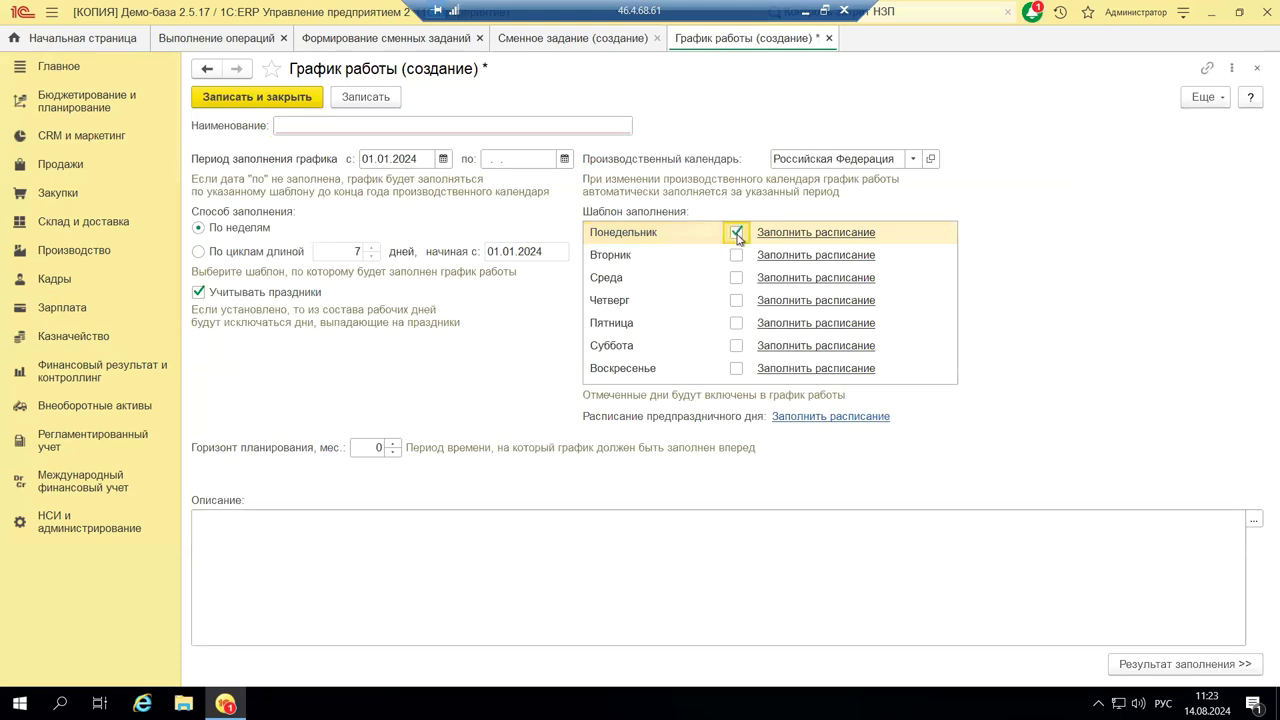
click(847, 236)
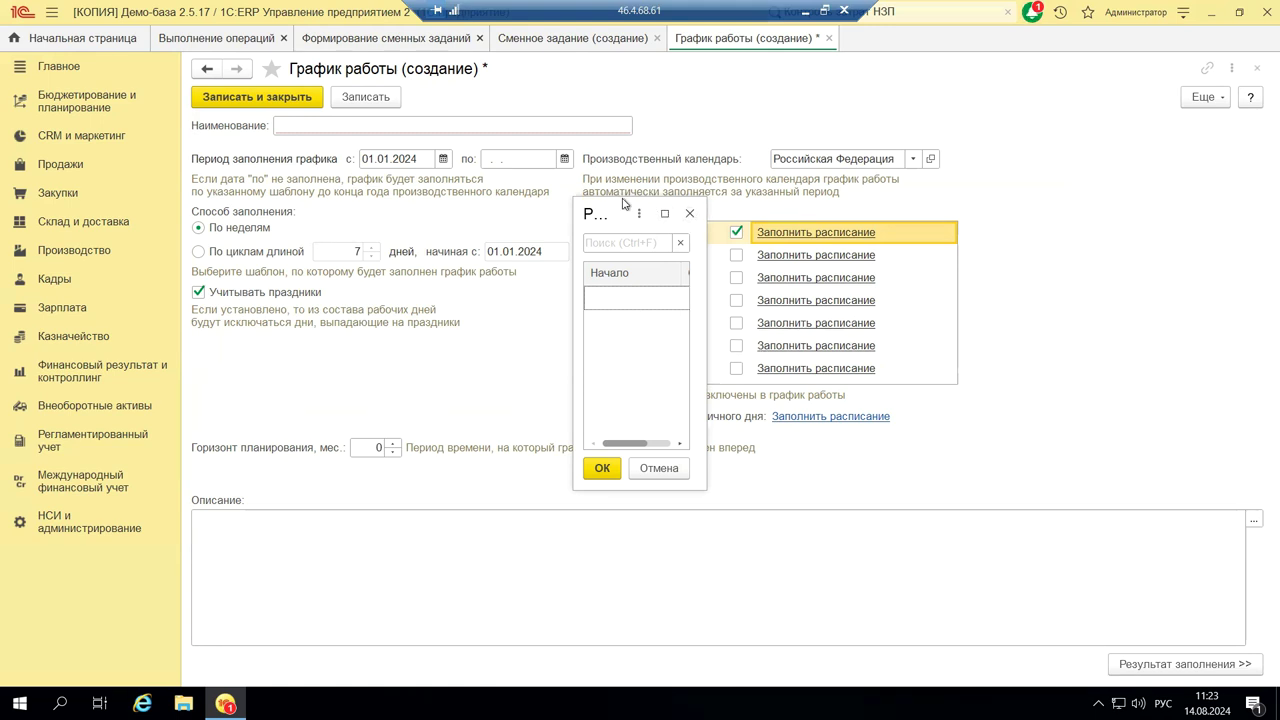
drag(624, 203, 456, 206)
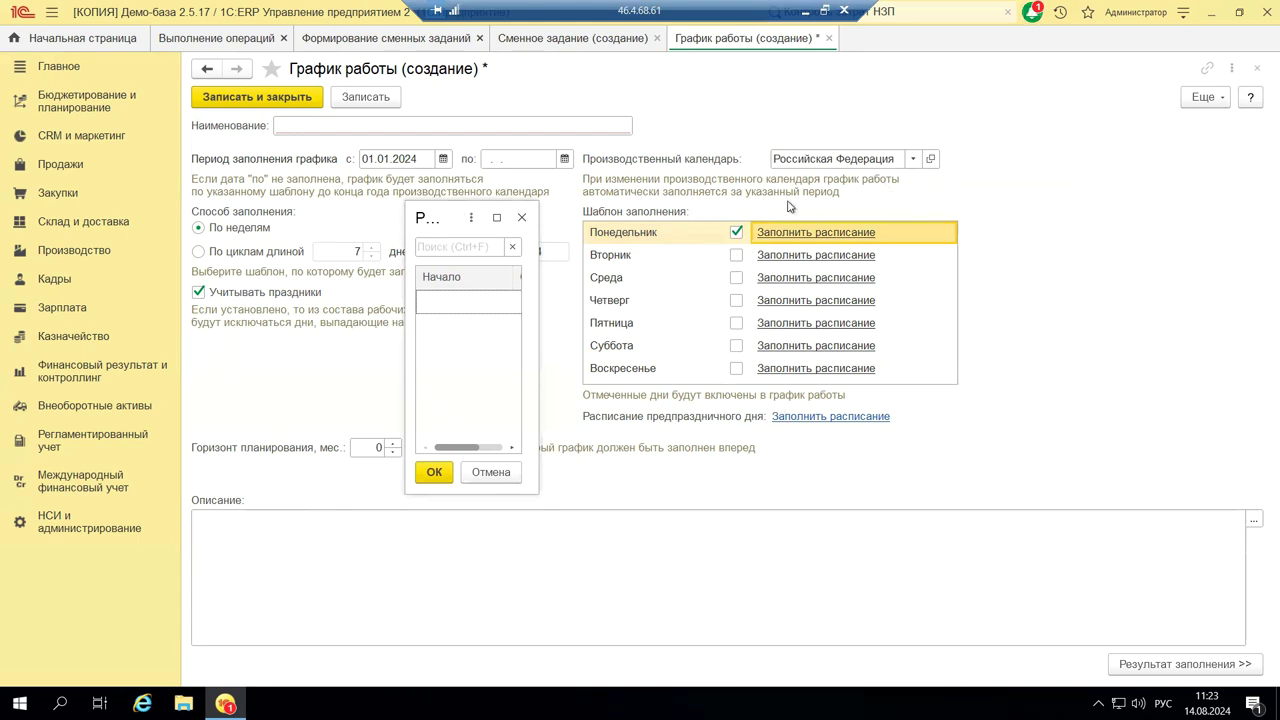
click(522, 219)
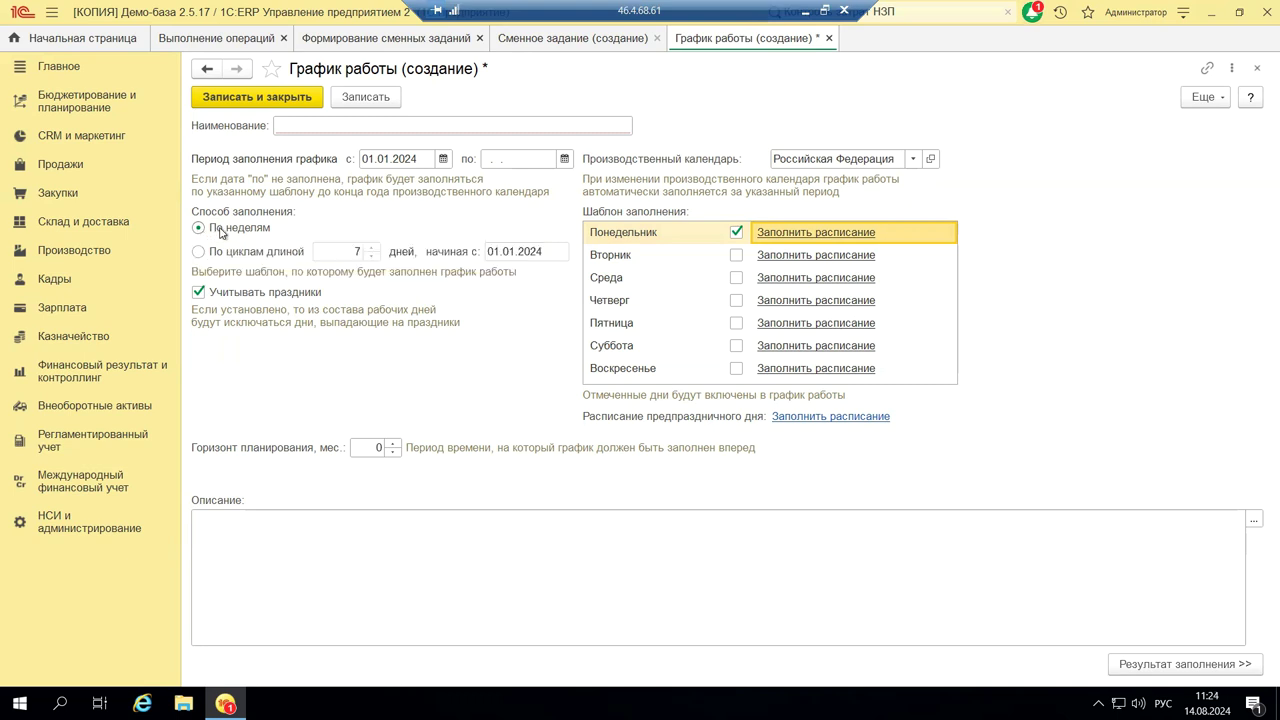
Step: Switch the new work schedule's fill method to 7-day cycles and discard the schedule without saving
click(198, 253)
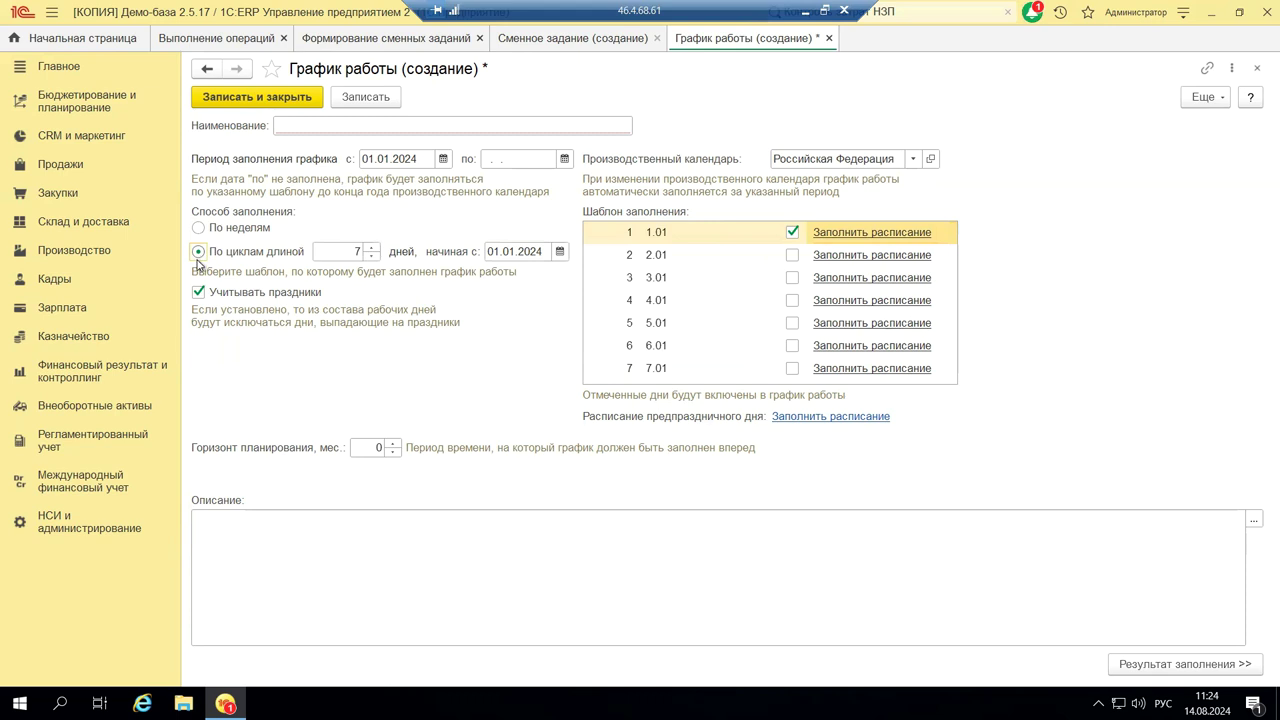
click(373, 248)
click(371, 255)
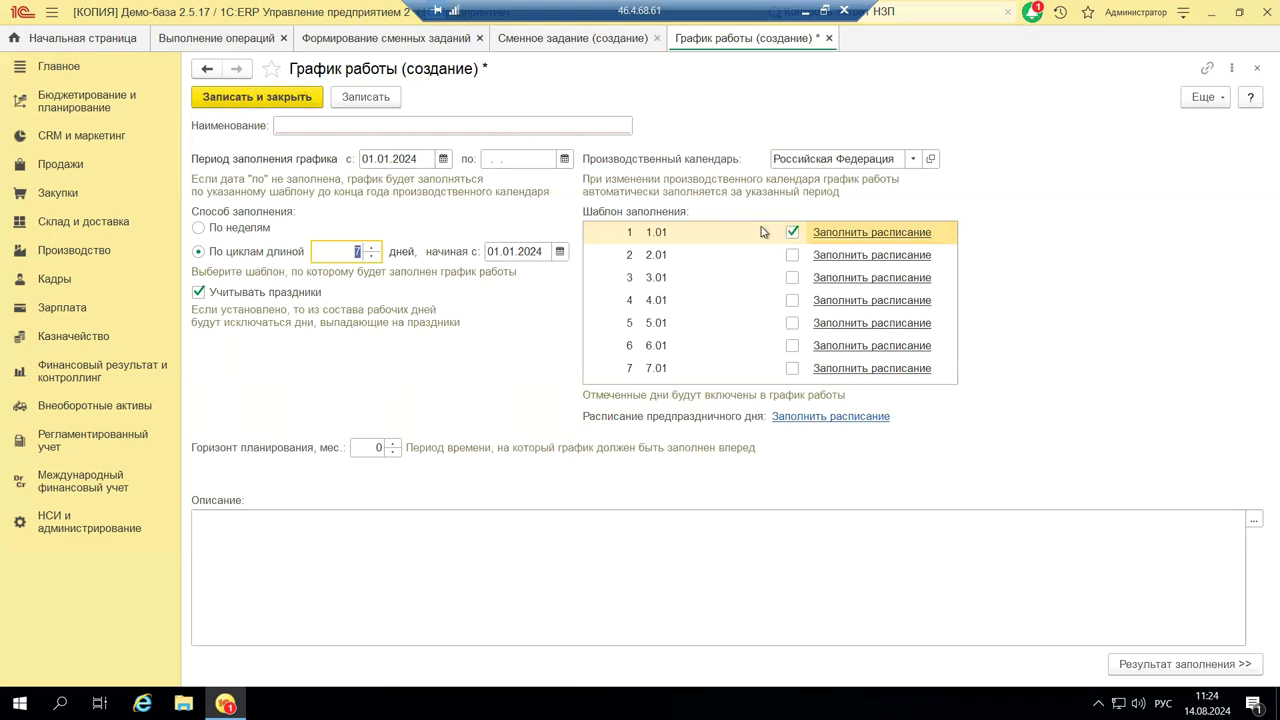
click(1257, 69)
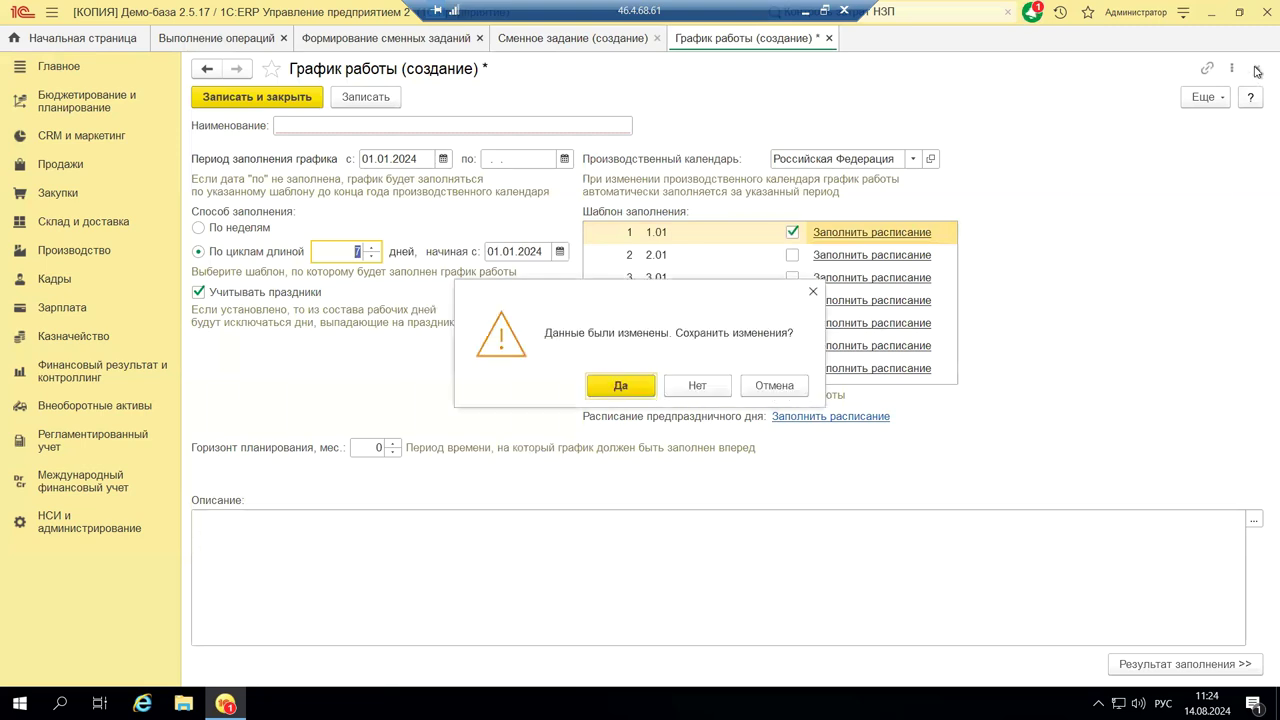
click(683, 388)
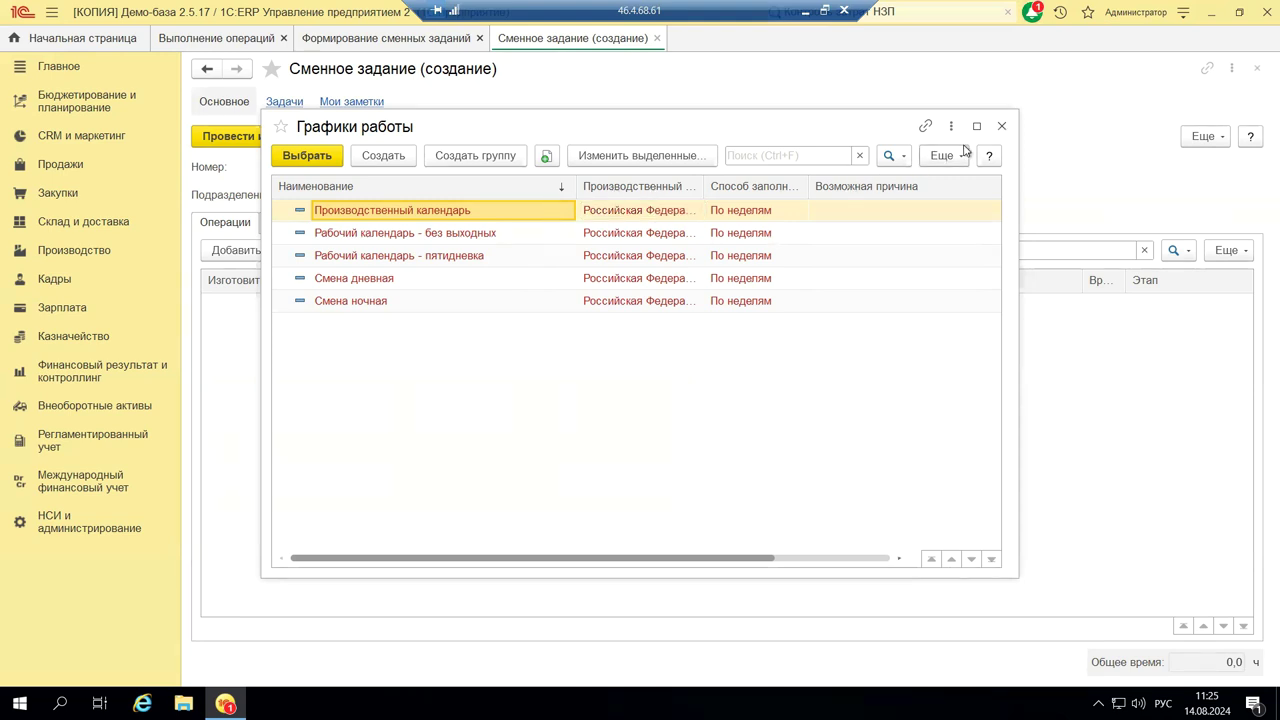
Step: Set the new shift task's shift to Смена дневная and show the statuses it can be given
click(383, 280)
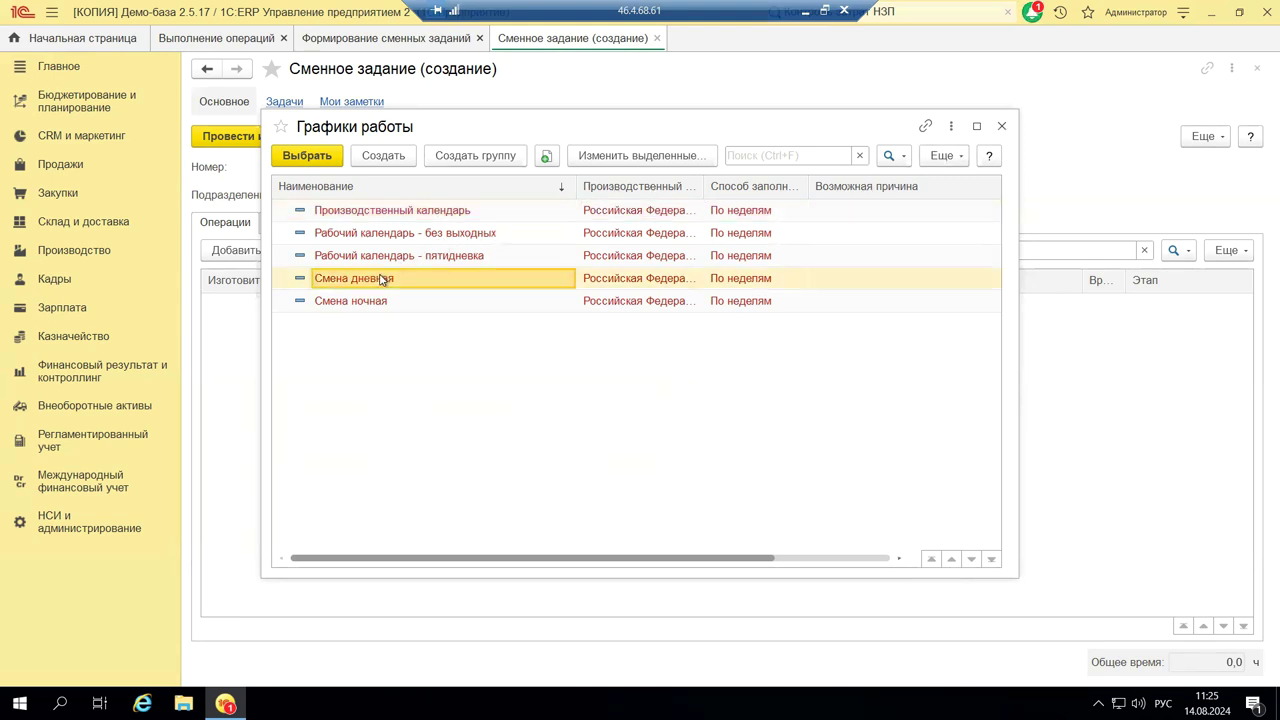
click(340, 160)
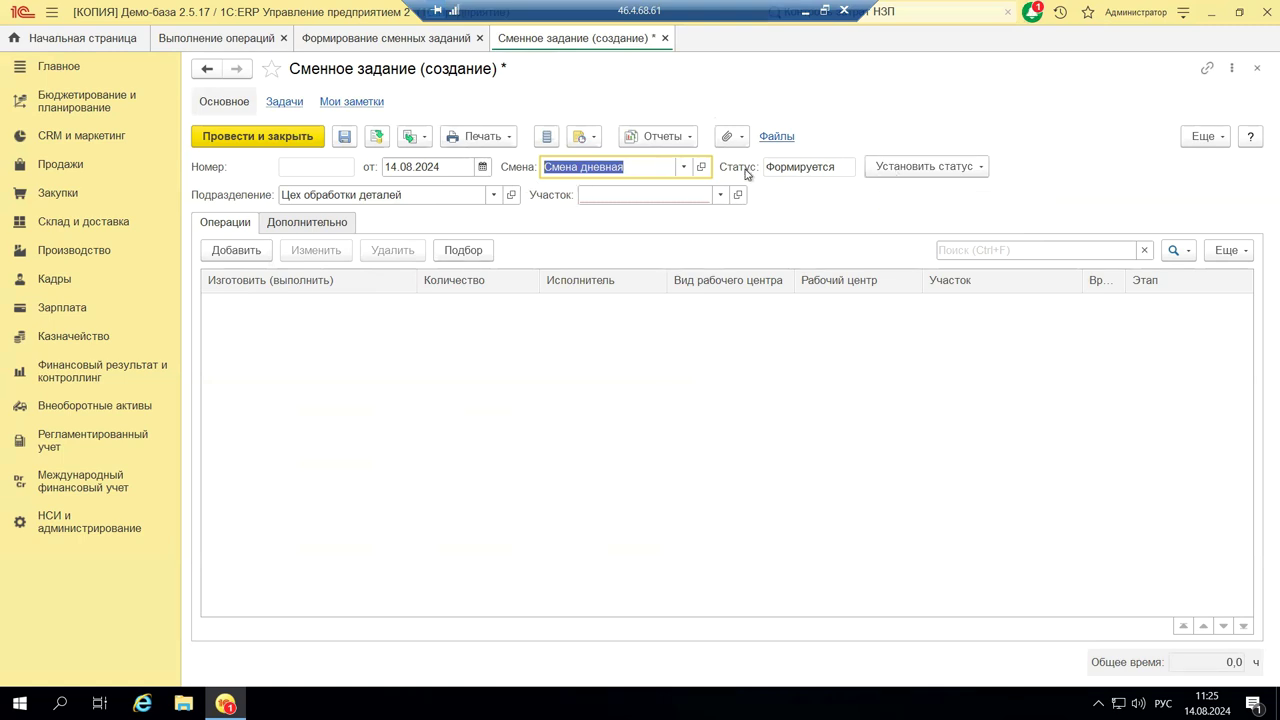
click(979, 168)
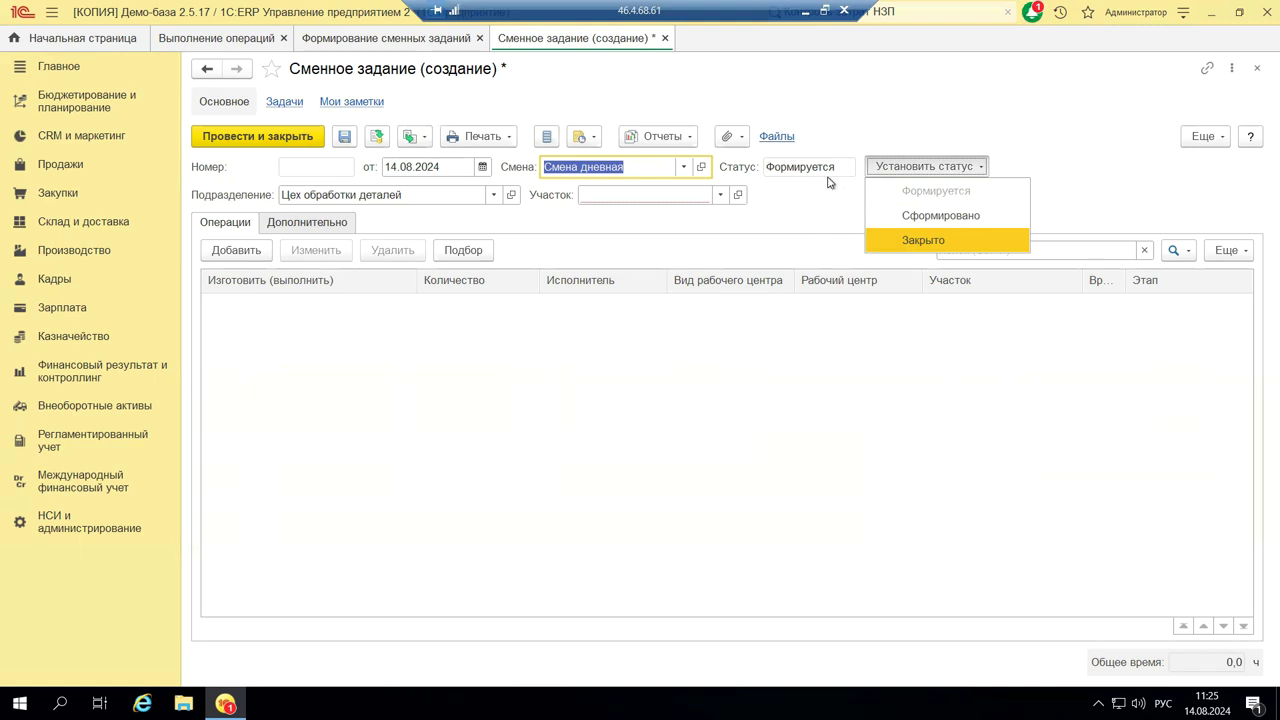
Step: Review the departments and production sections selectable for the shift task, closing both lists without choosing
click(495, 200)
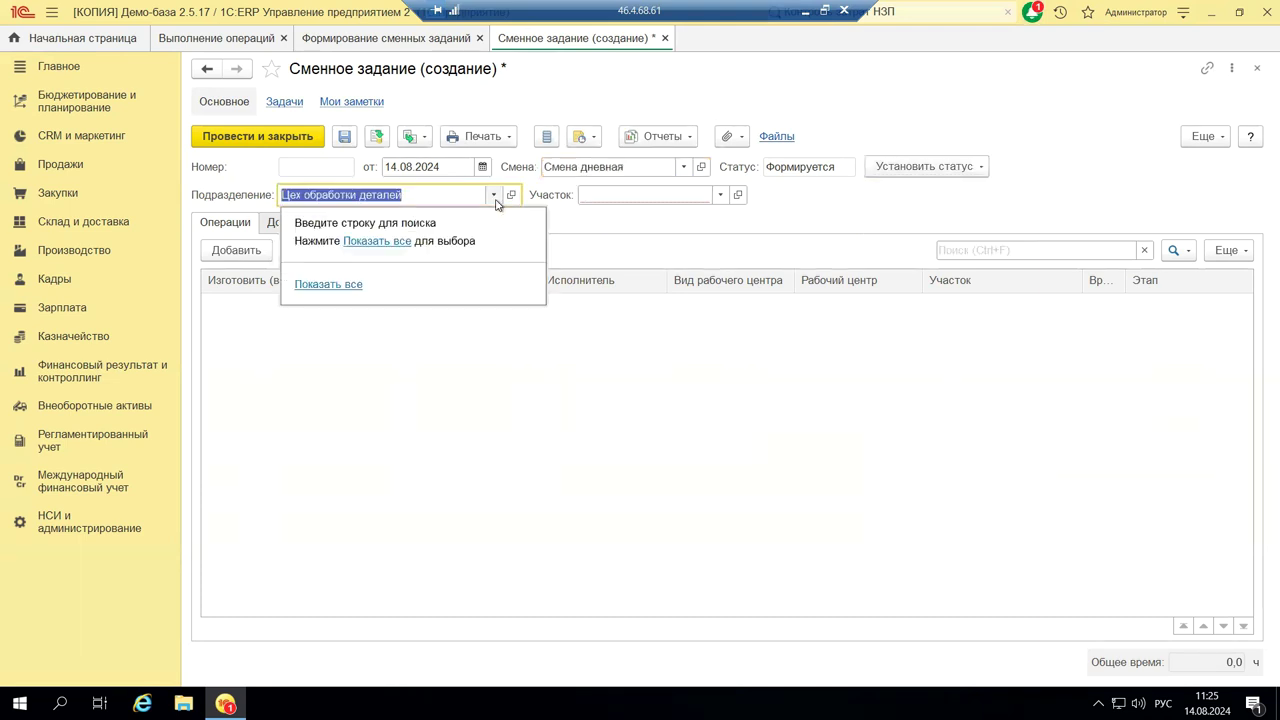
click(366, 245)
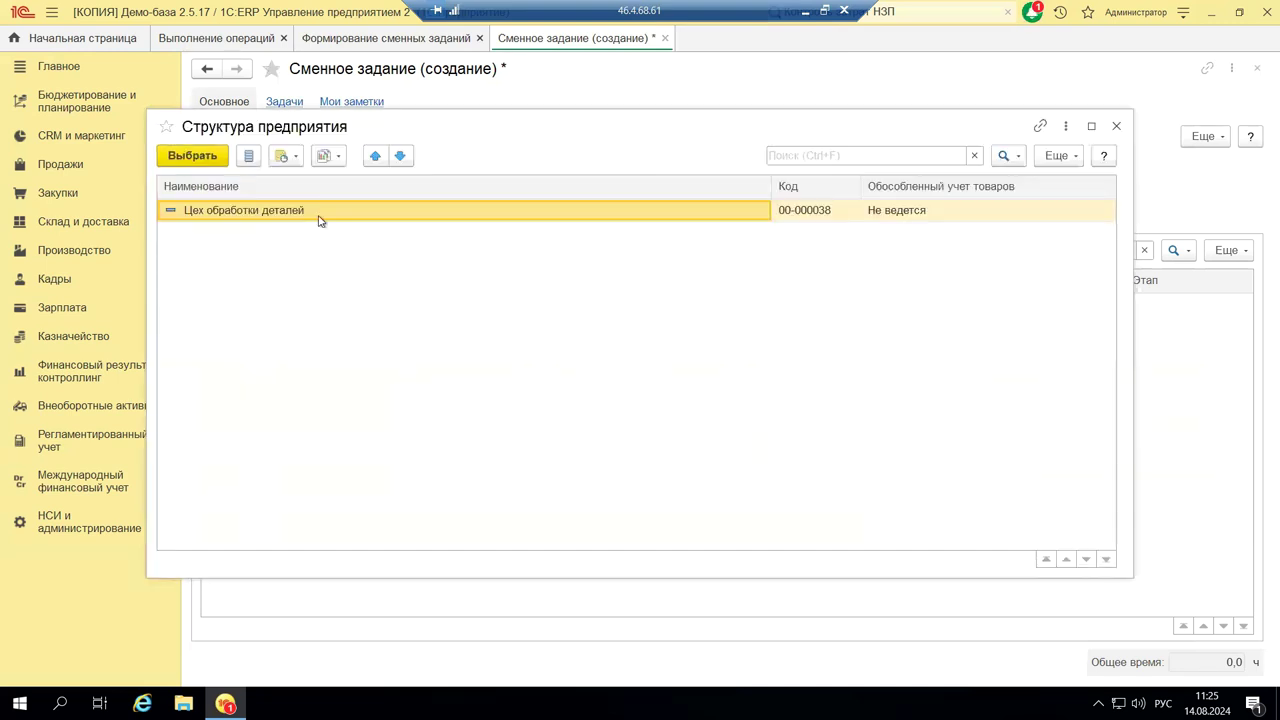
click(1116, 126)
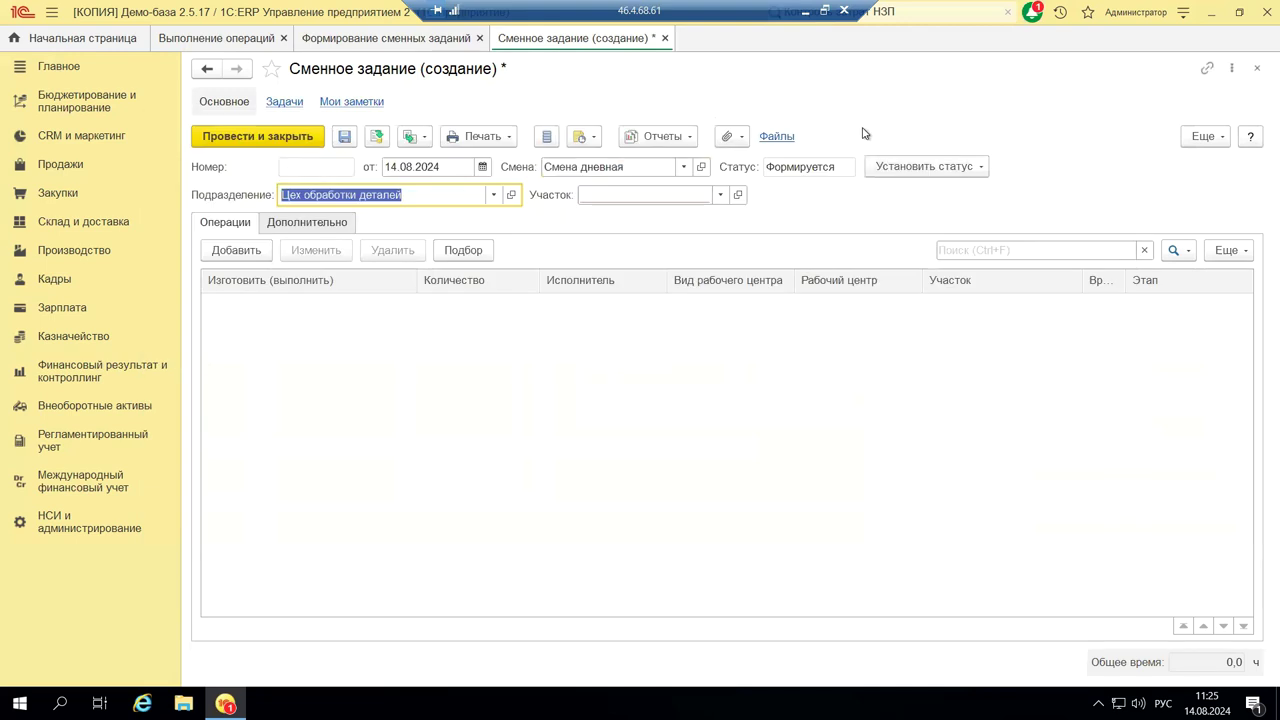
click(720, 196)
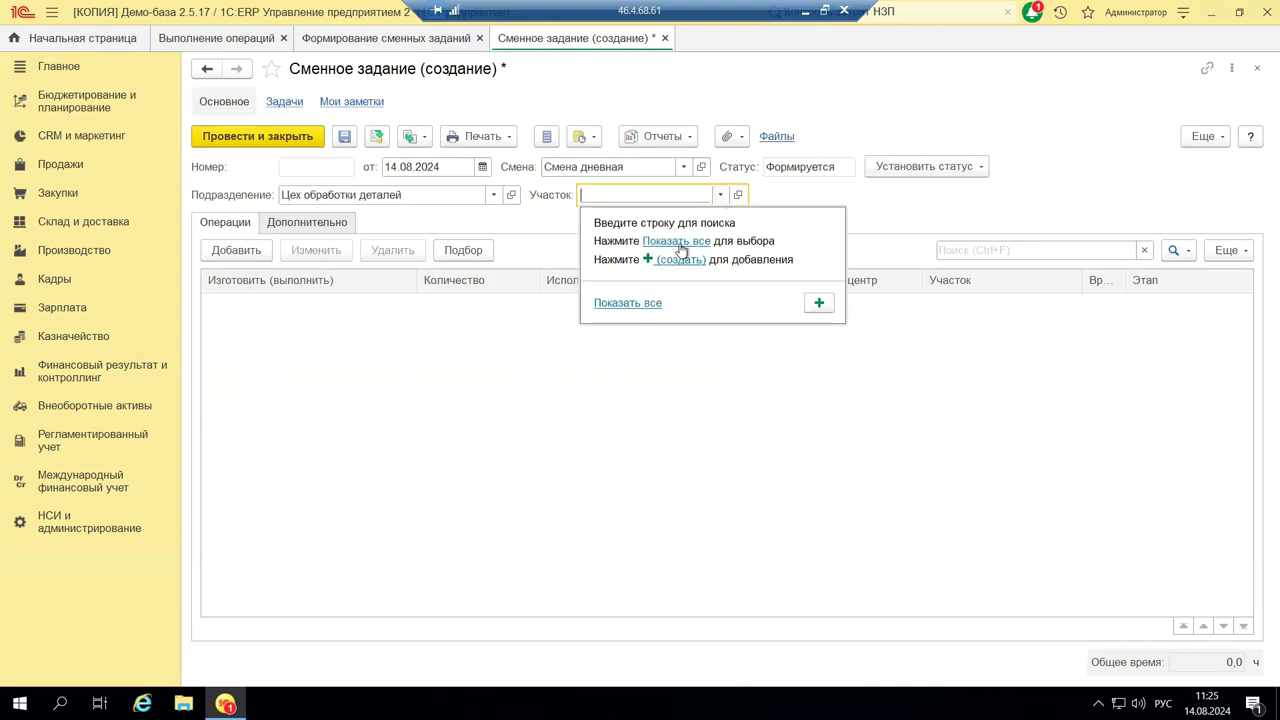
click(680, 243)
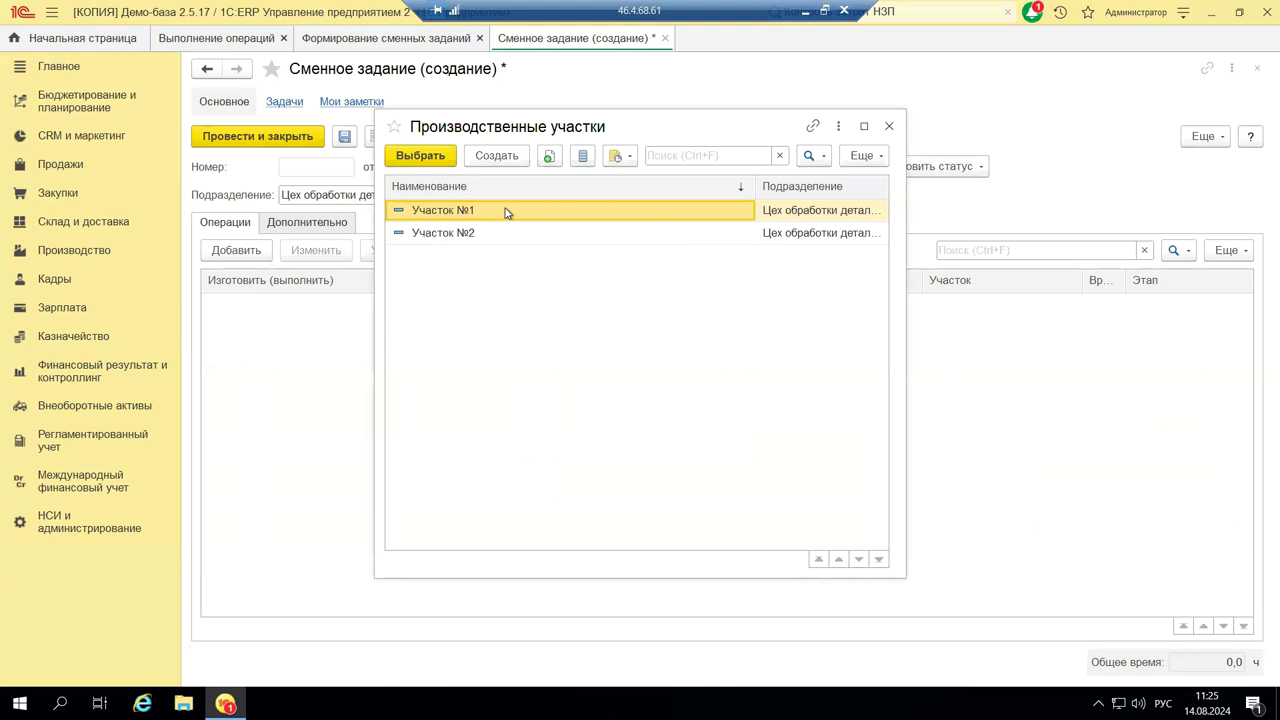
click(889, 126)
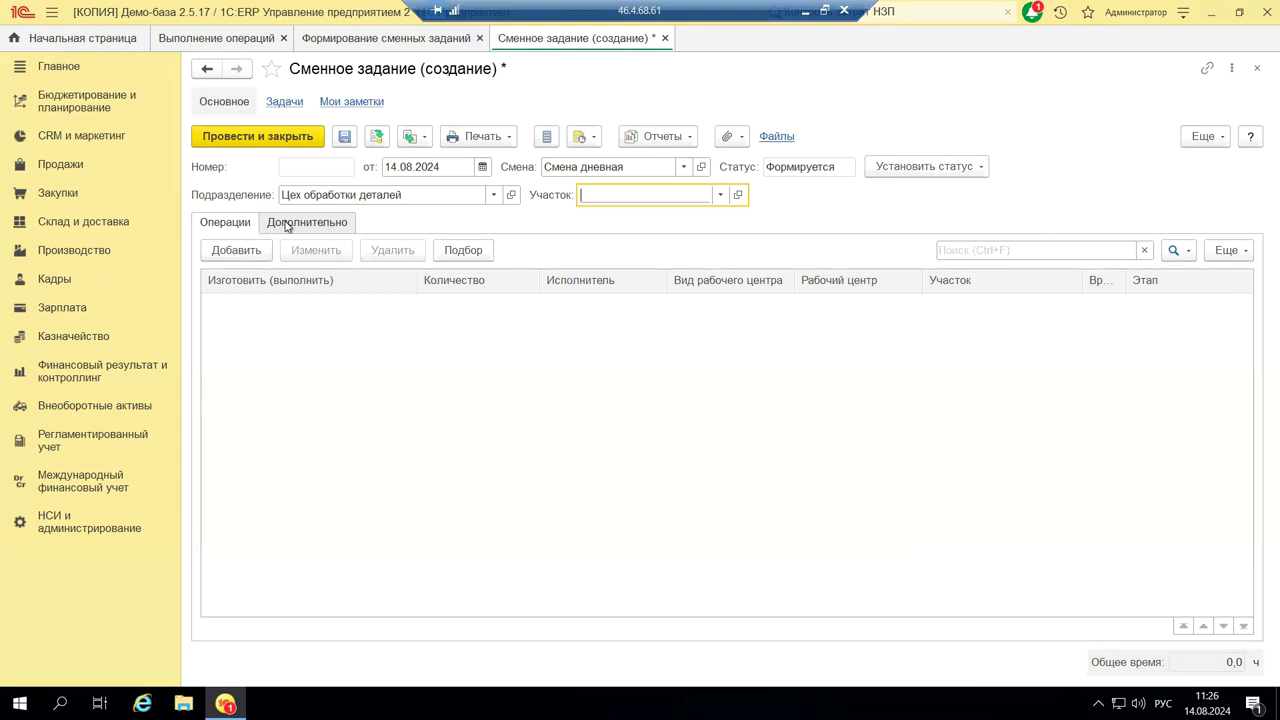
Step: Try to add an operation to the new shift task, declining to save the document
click(258, 252)
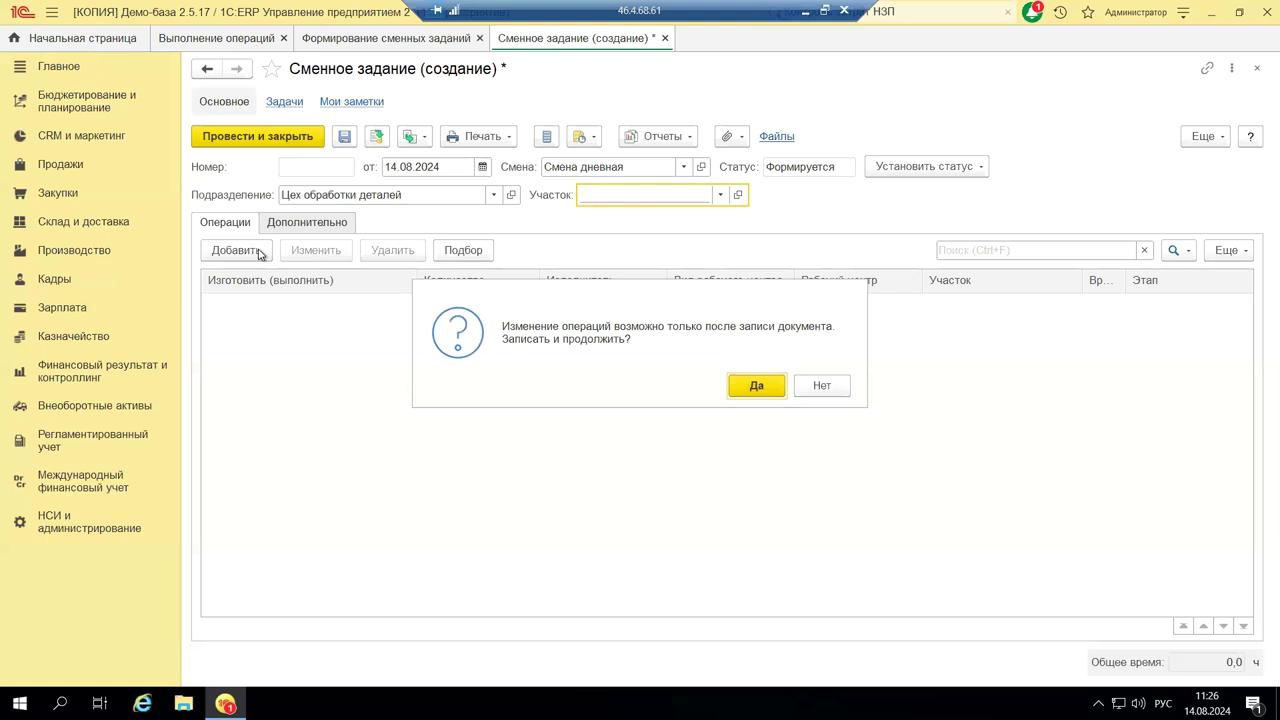
click(820, 386)
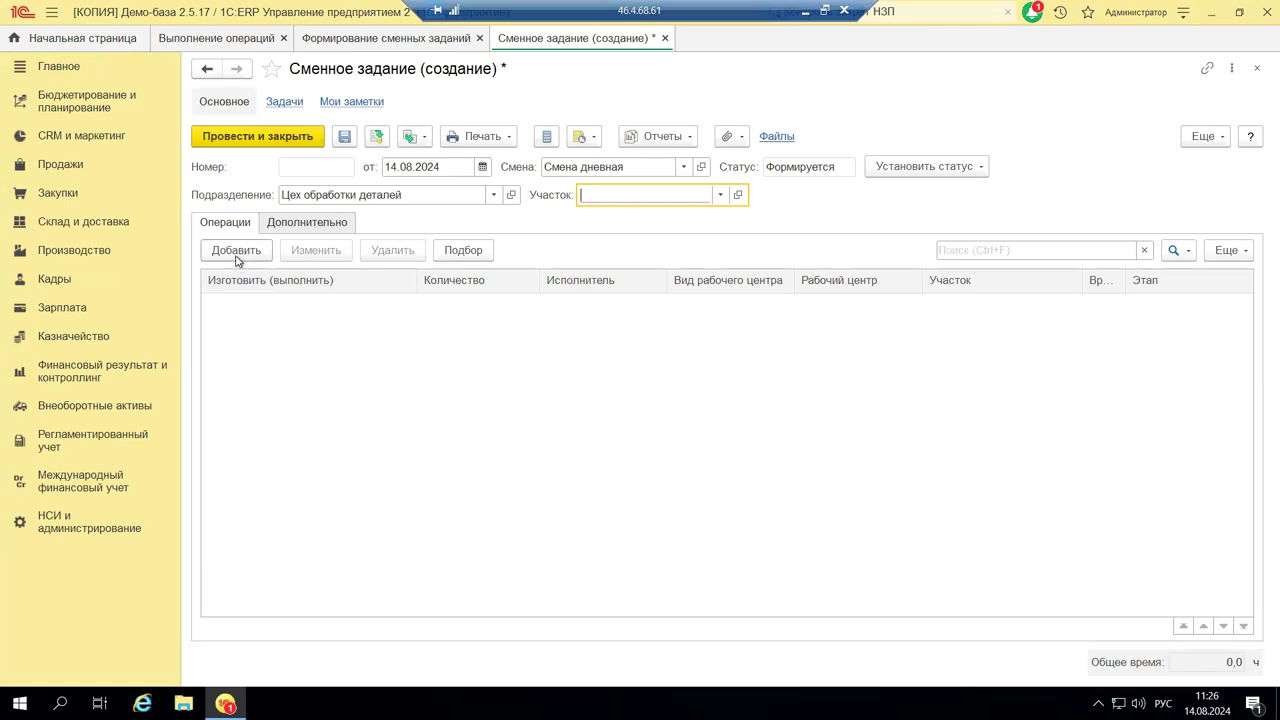
Step: Review the shift task's additional details and close the task without saving changes
click(287, 224)
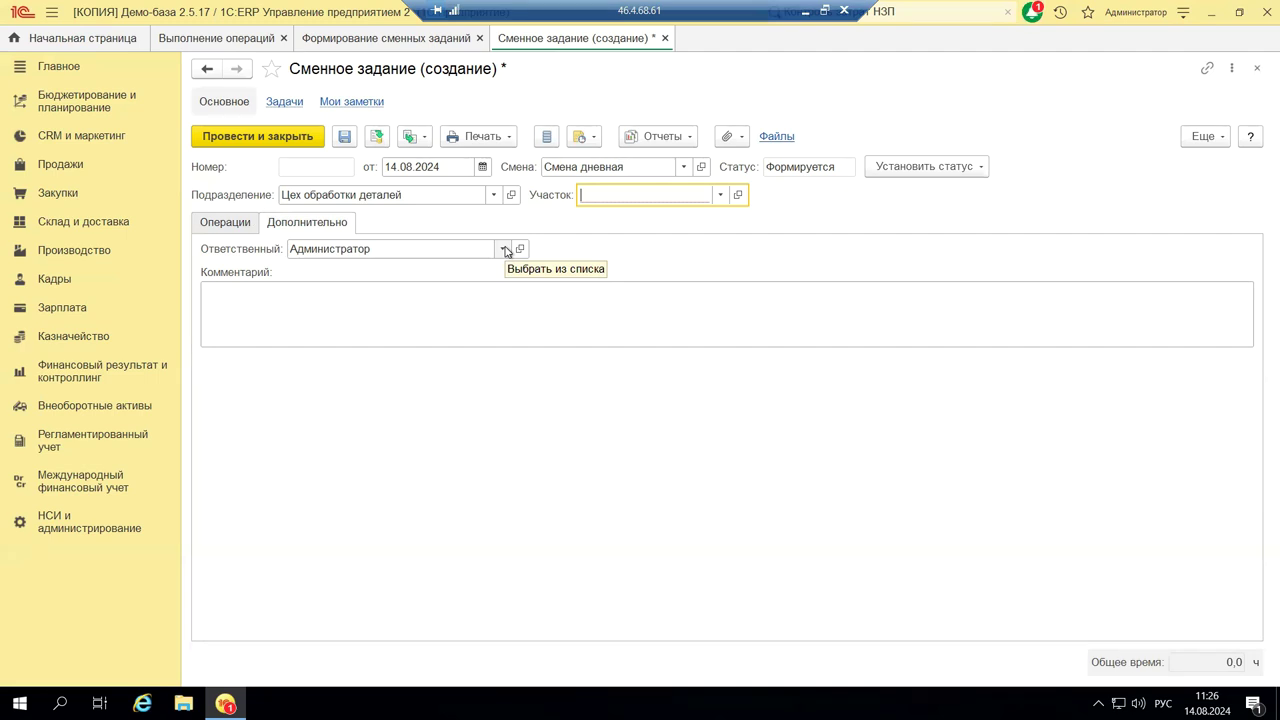
click(1257, 67)
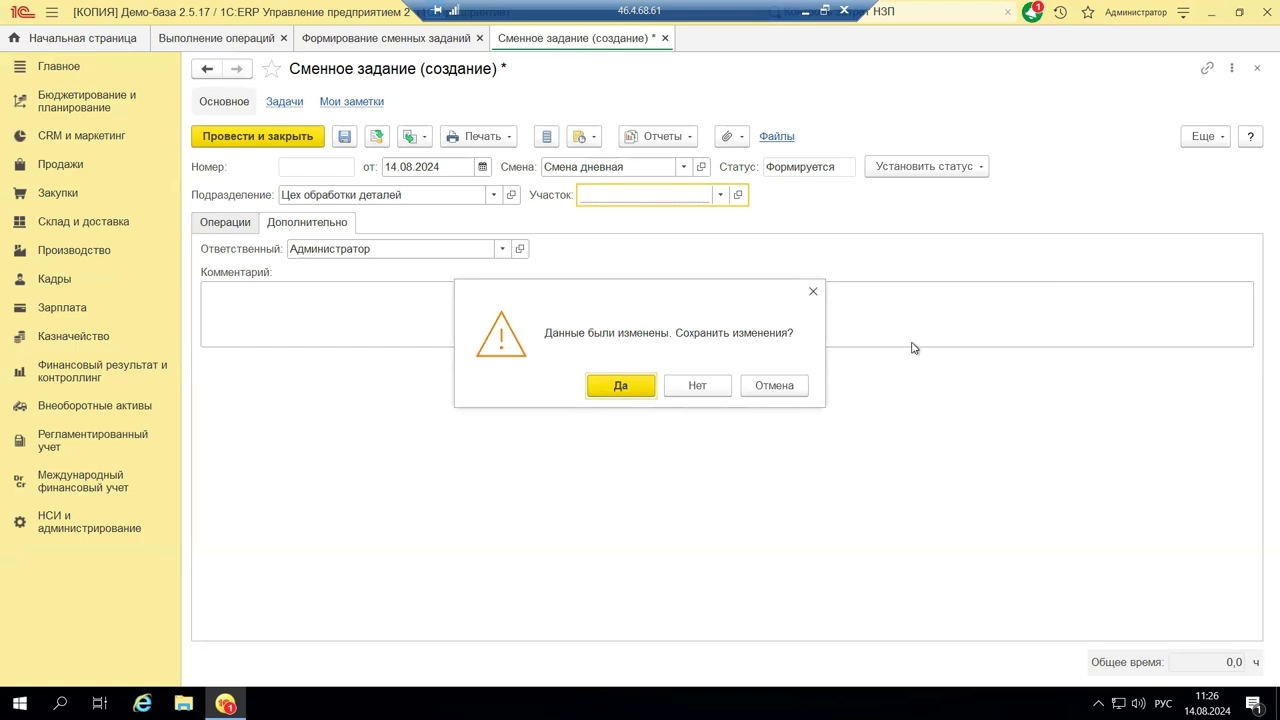
click(697, 386)
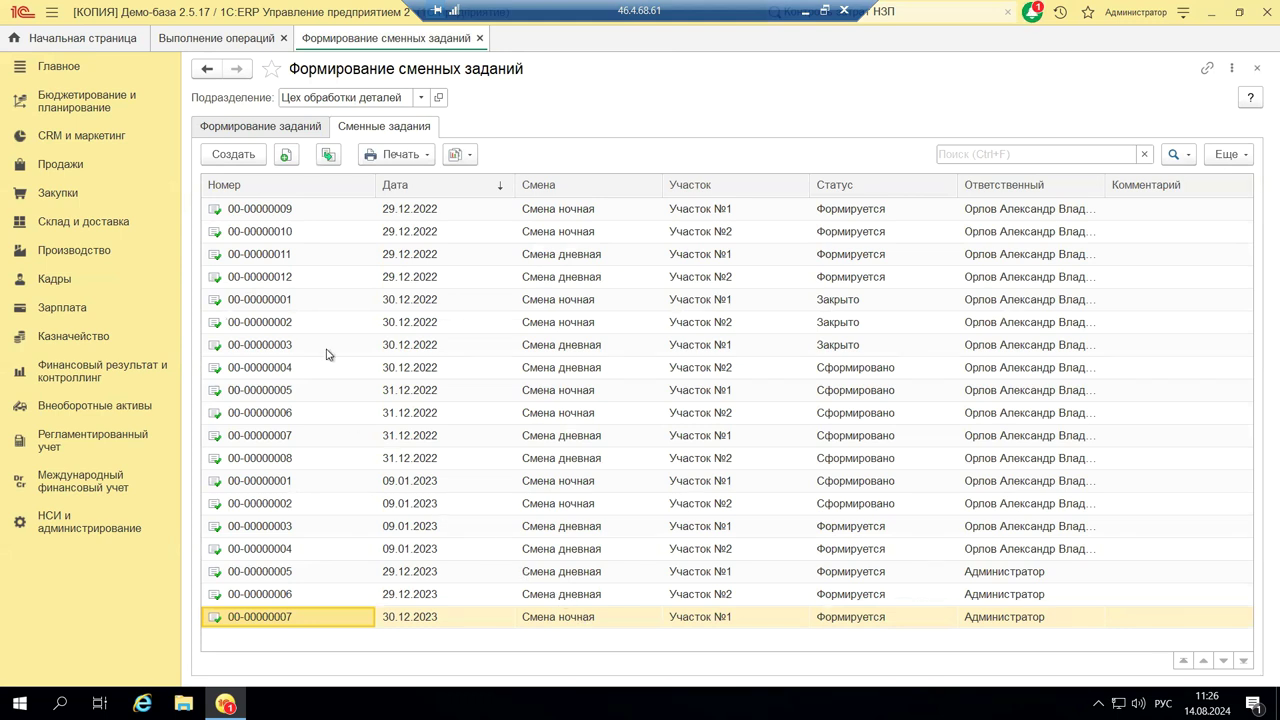
Step: Preview the Сменное задание print form for the night-shift task dated 30.12.2023 and close it
click(400, 155)
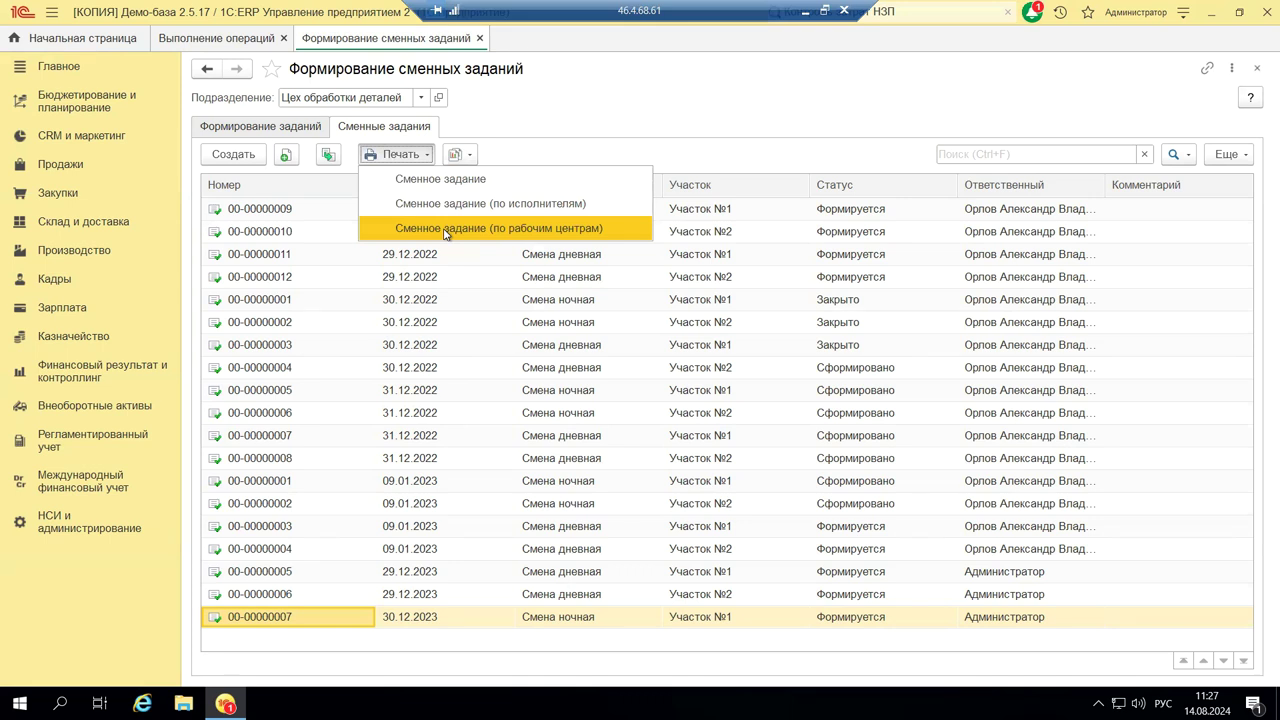
click(416, 181)
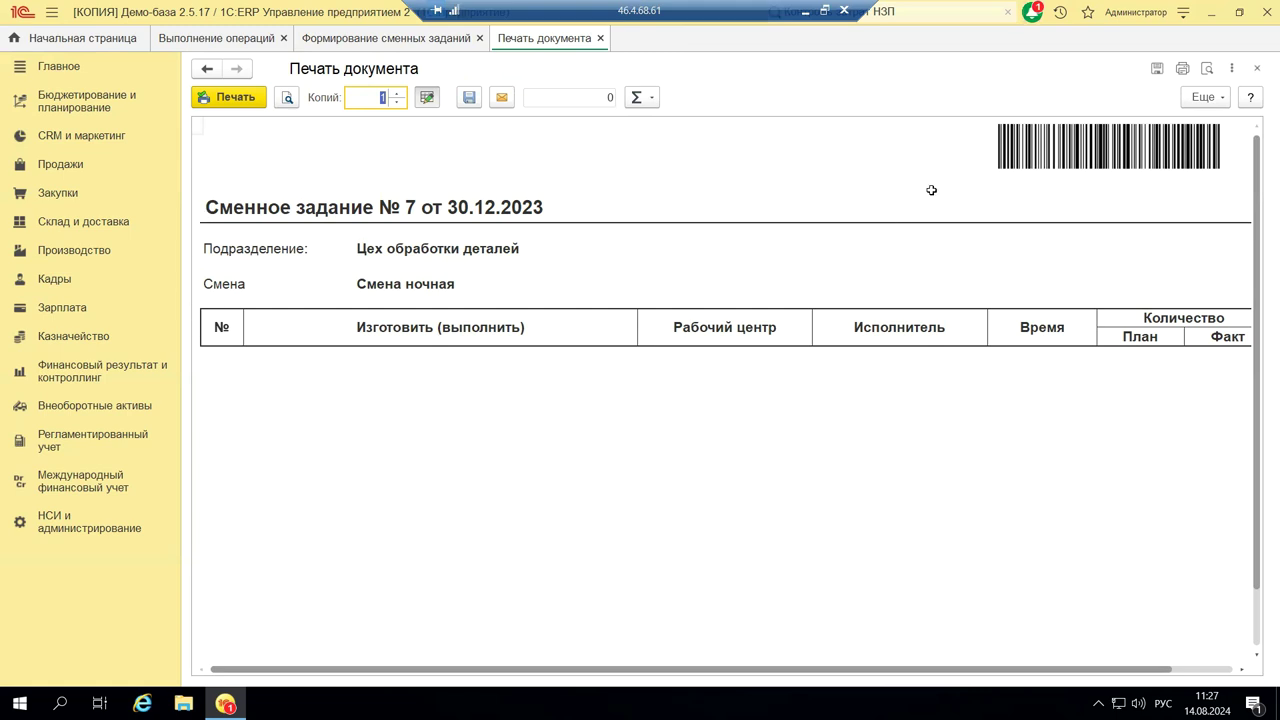
click(1258, 77)
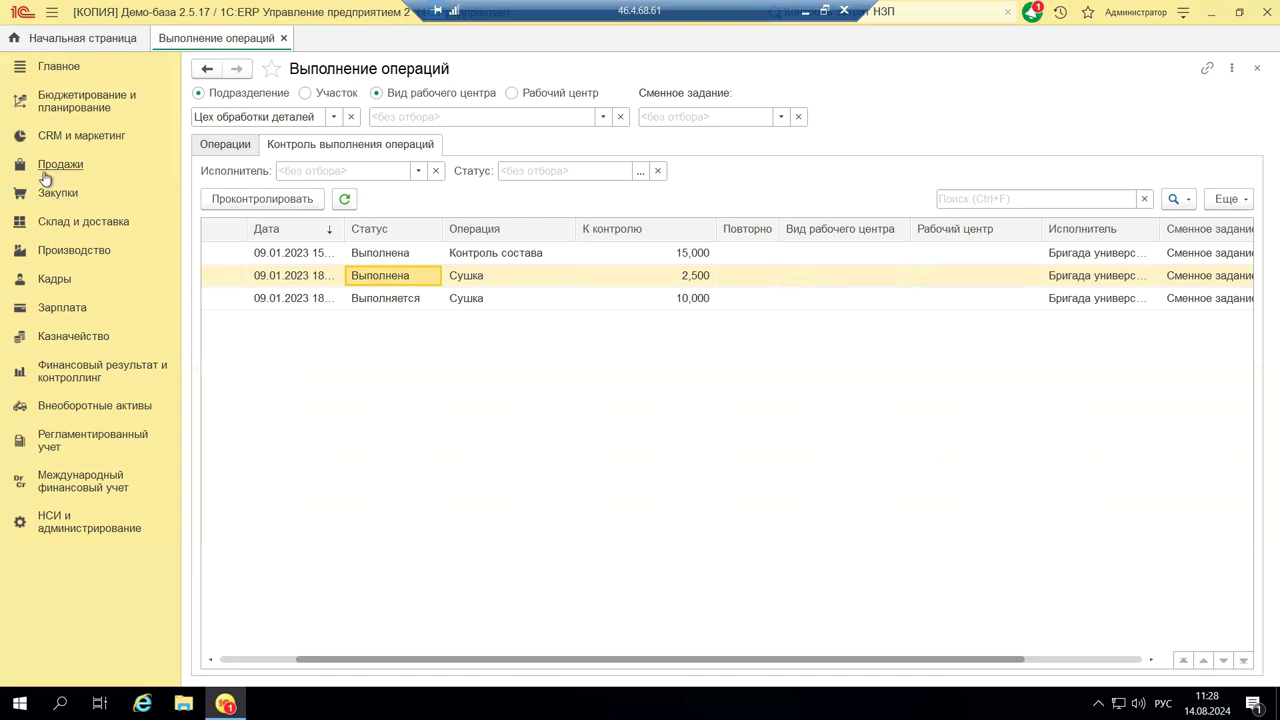
Step: Open Формирование сменных заданий from the production section, check the existing shift tasks, and return to task formation
click(61, 251)
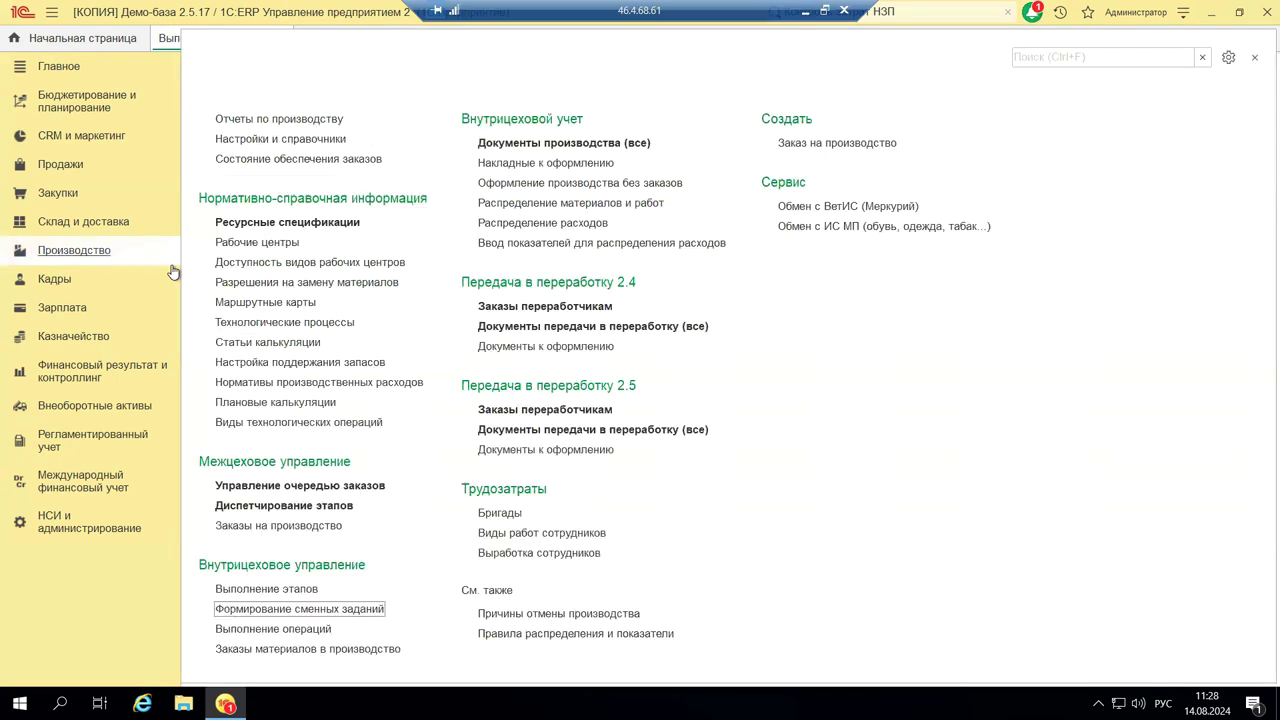
click(359, 612)
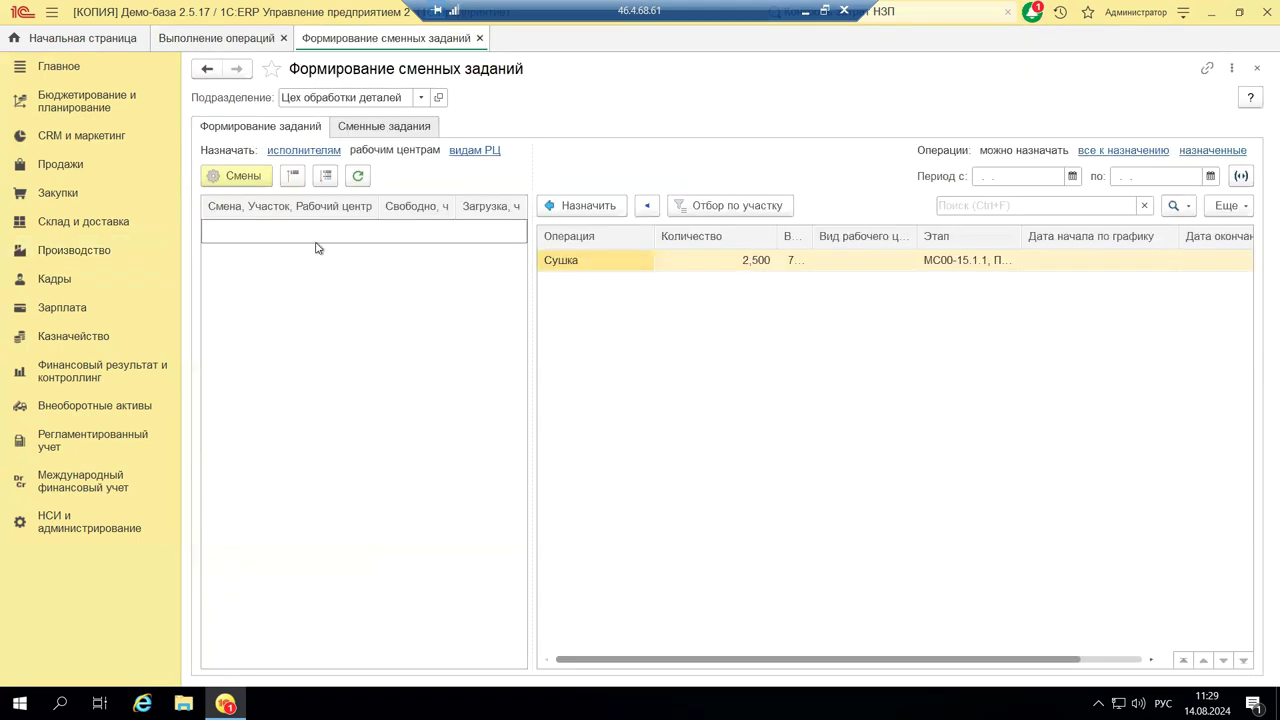
click(351, 134)
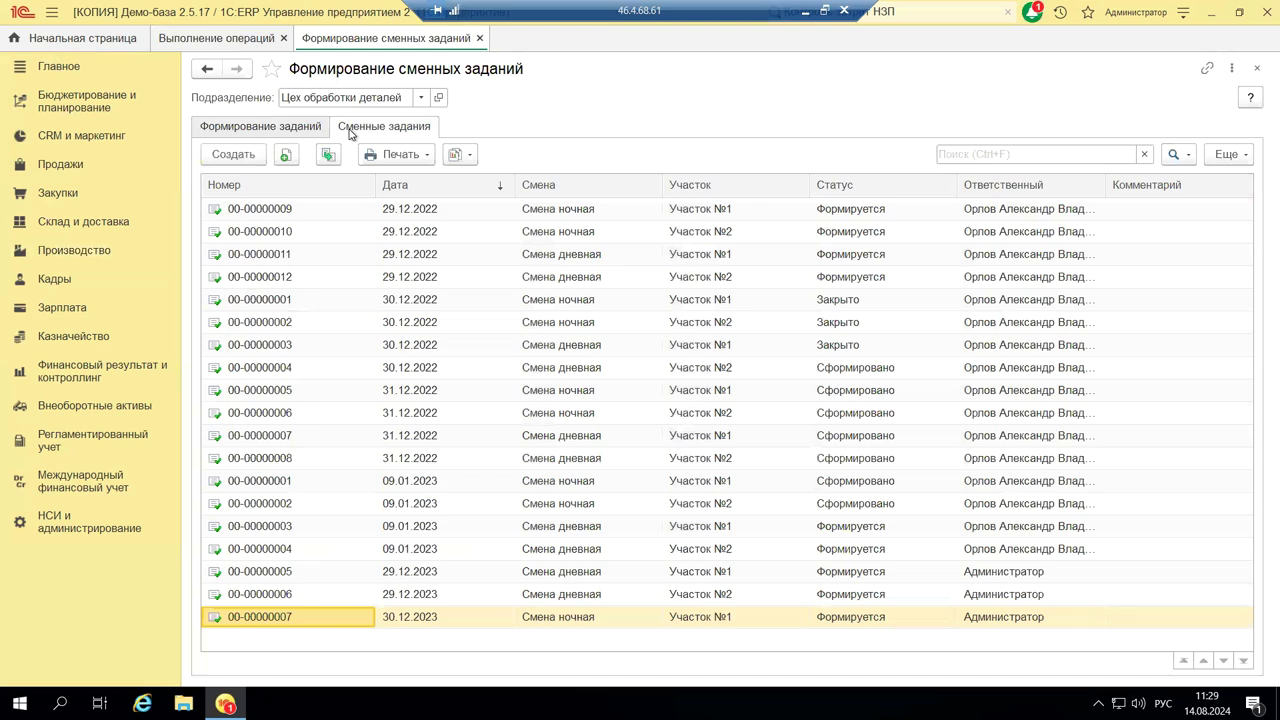
click(204, 132)
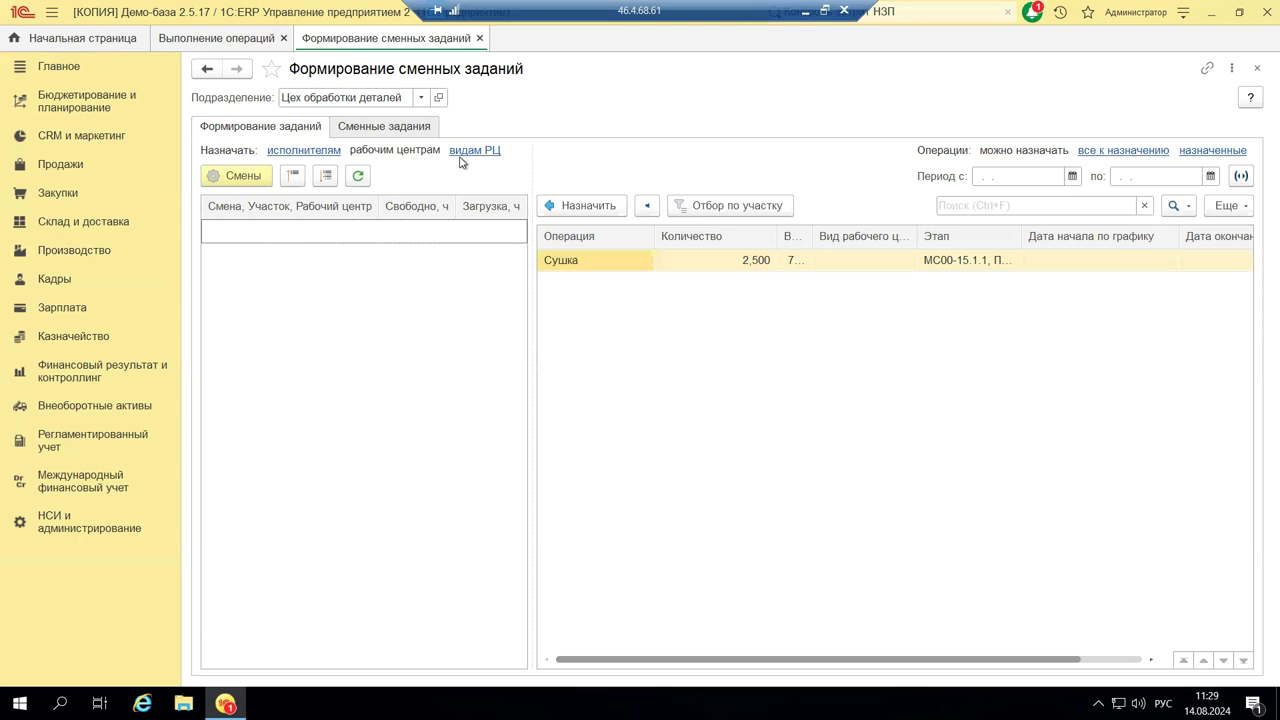
Step: In the shift selection, mark the three shifts of 29.12.2023 and 30.12.2023 that have status Формируется
click(235, 177)
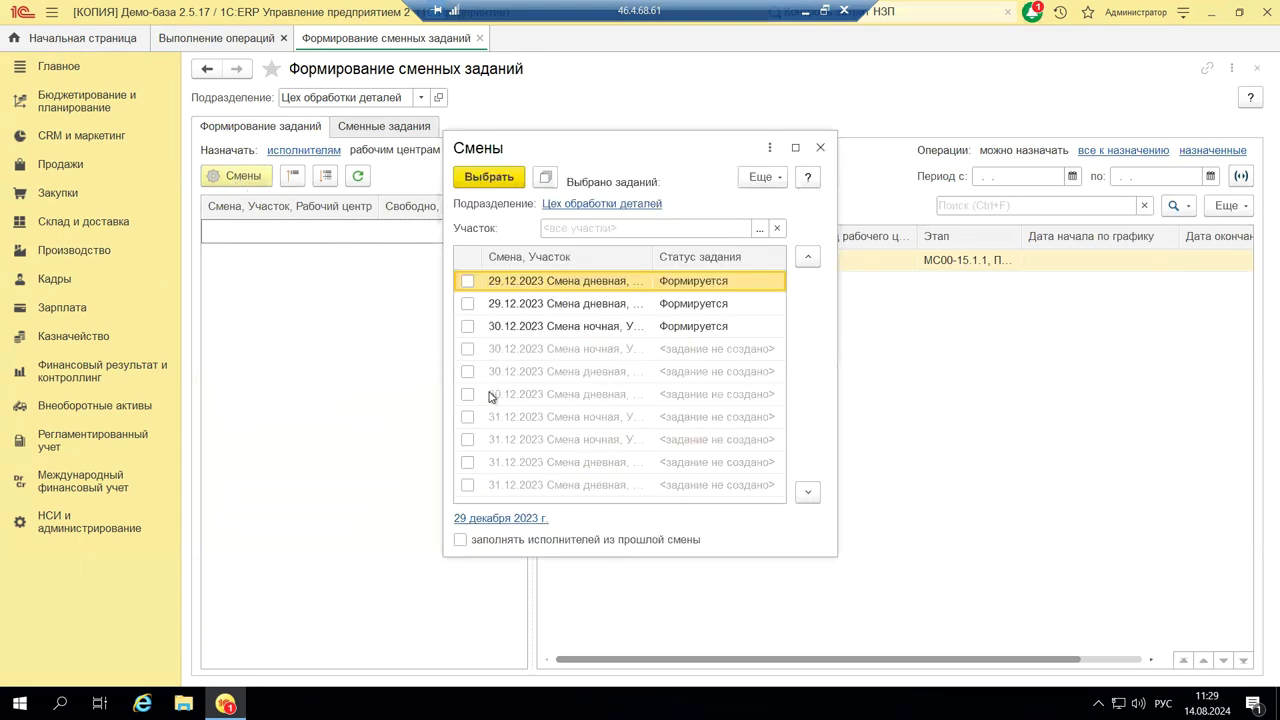
click(467, 280)
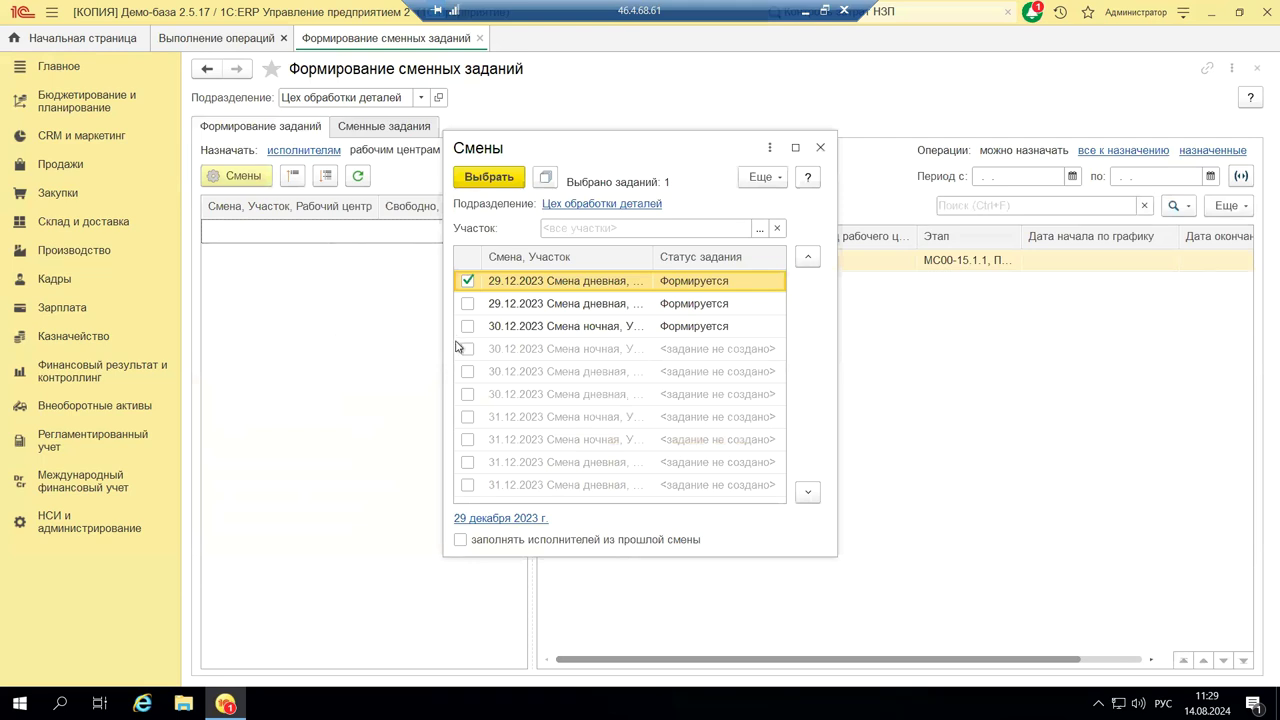
click(466, 306)
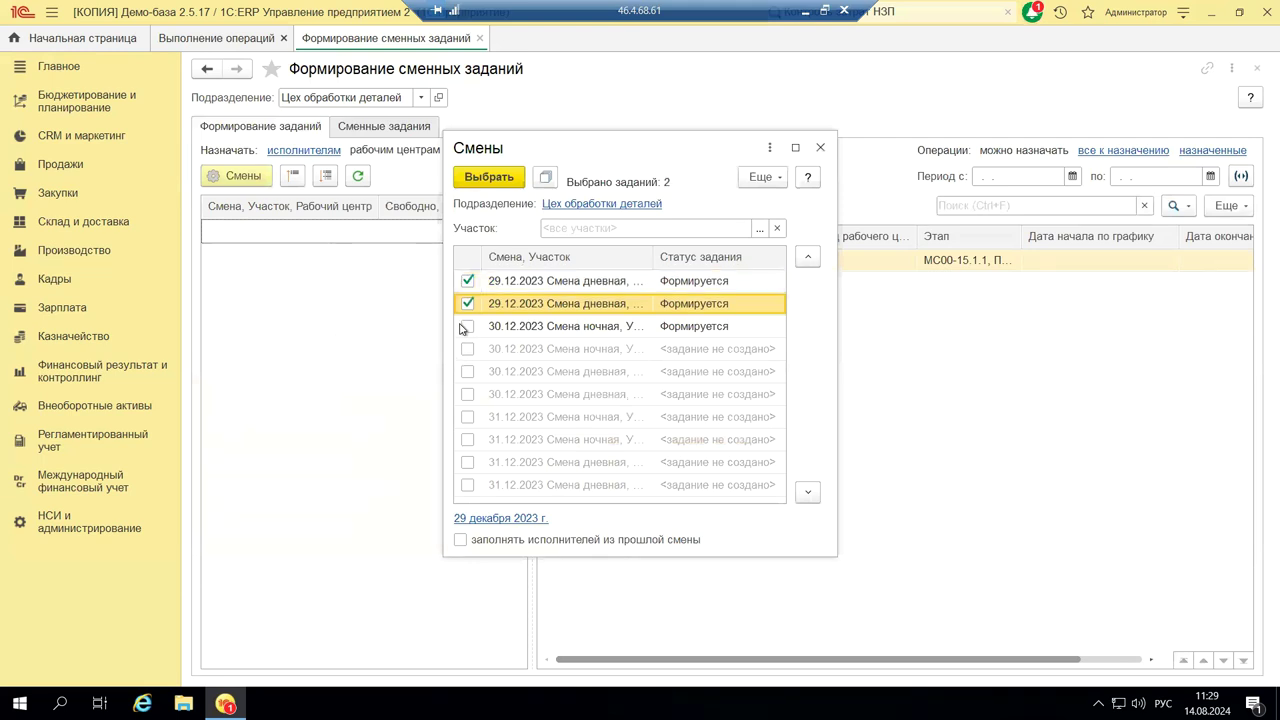
click(467, 329)
click(467, 350)
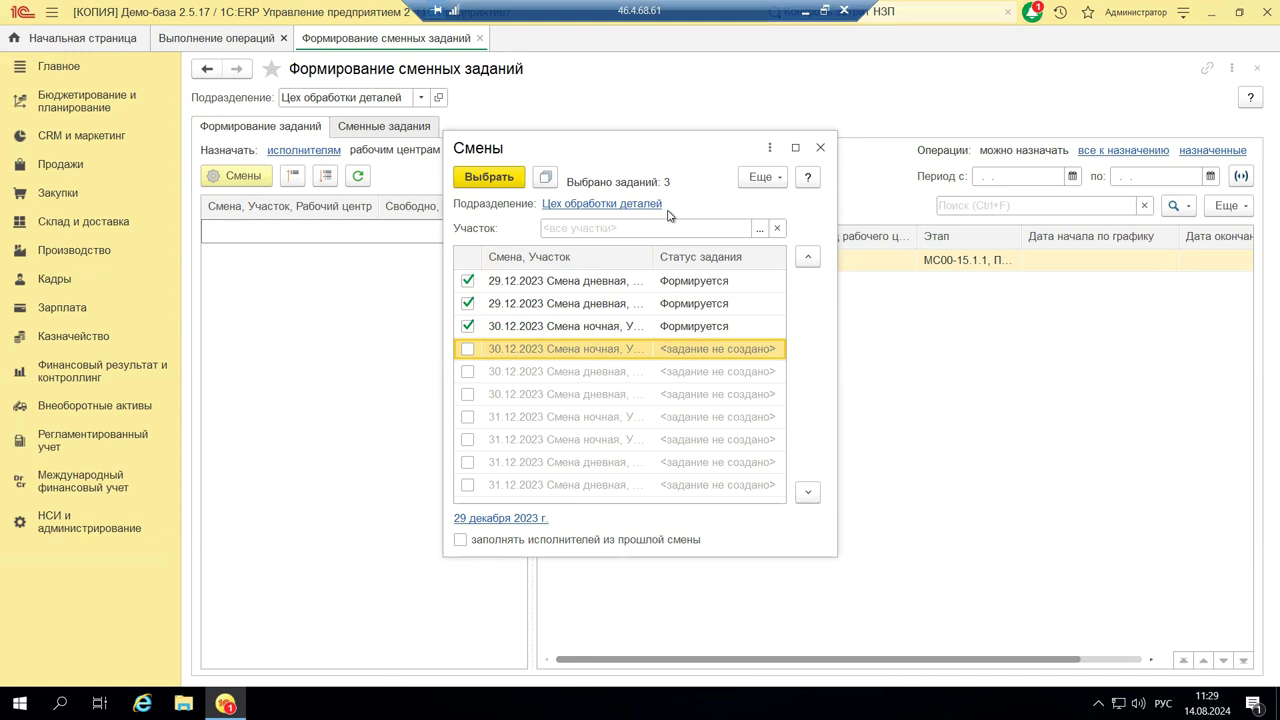
Step: Choose Участок №2 as the production section and confirm the selection of the marked shifts
click(761, 229)
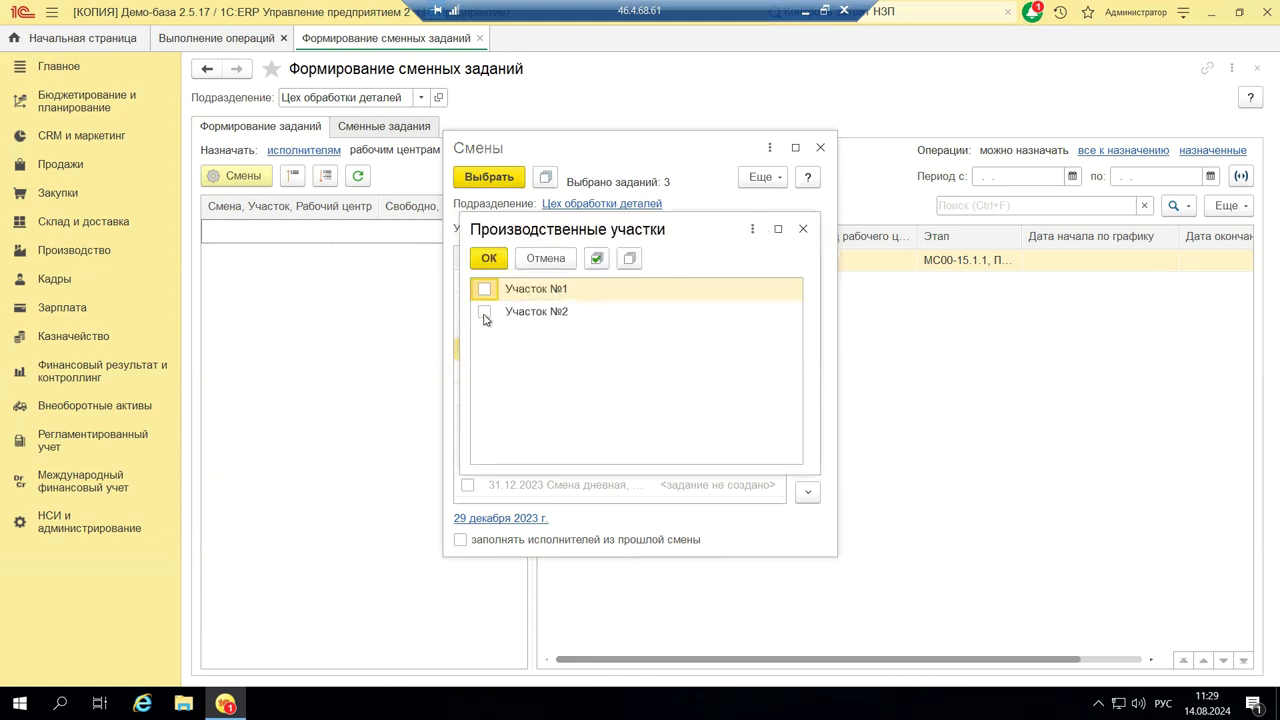
click(484, 312)
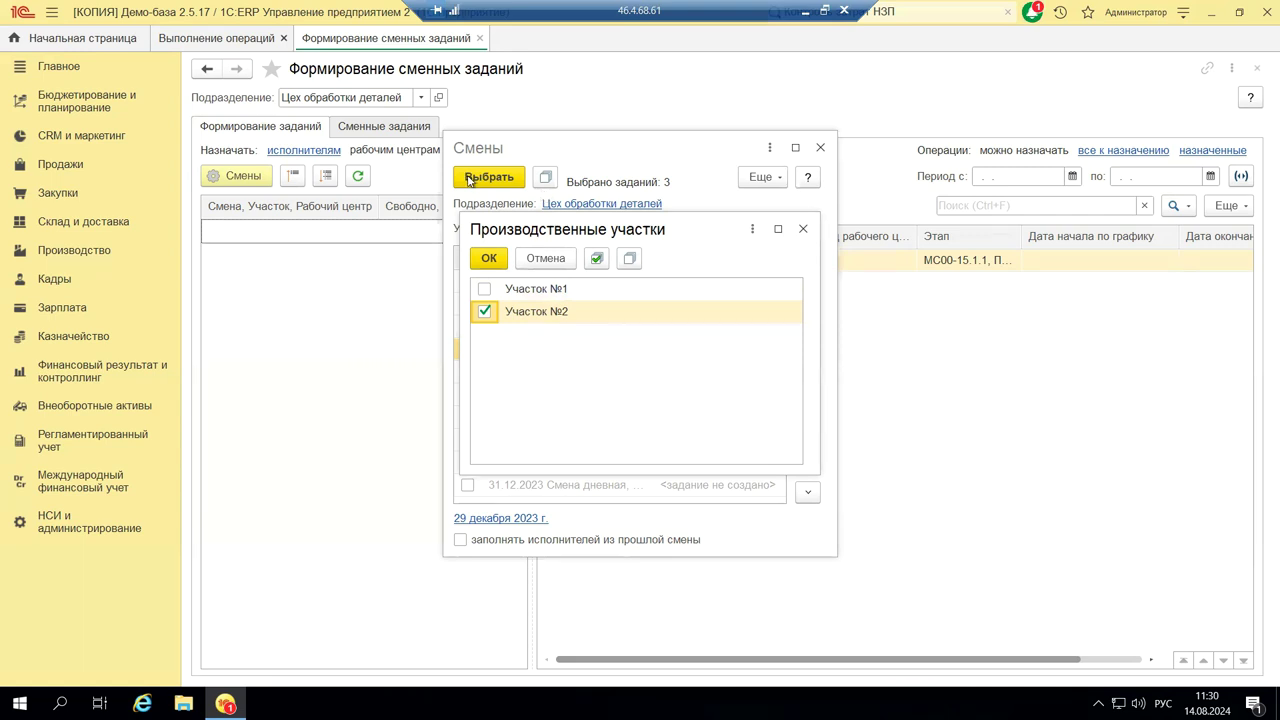
click(488, 257)
click(489, 177)
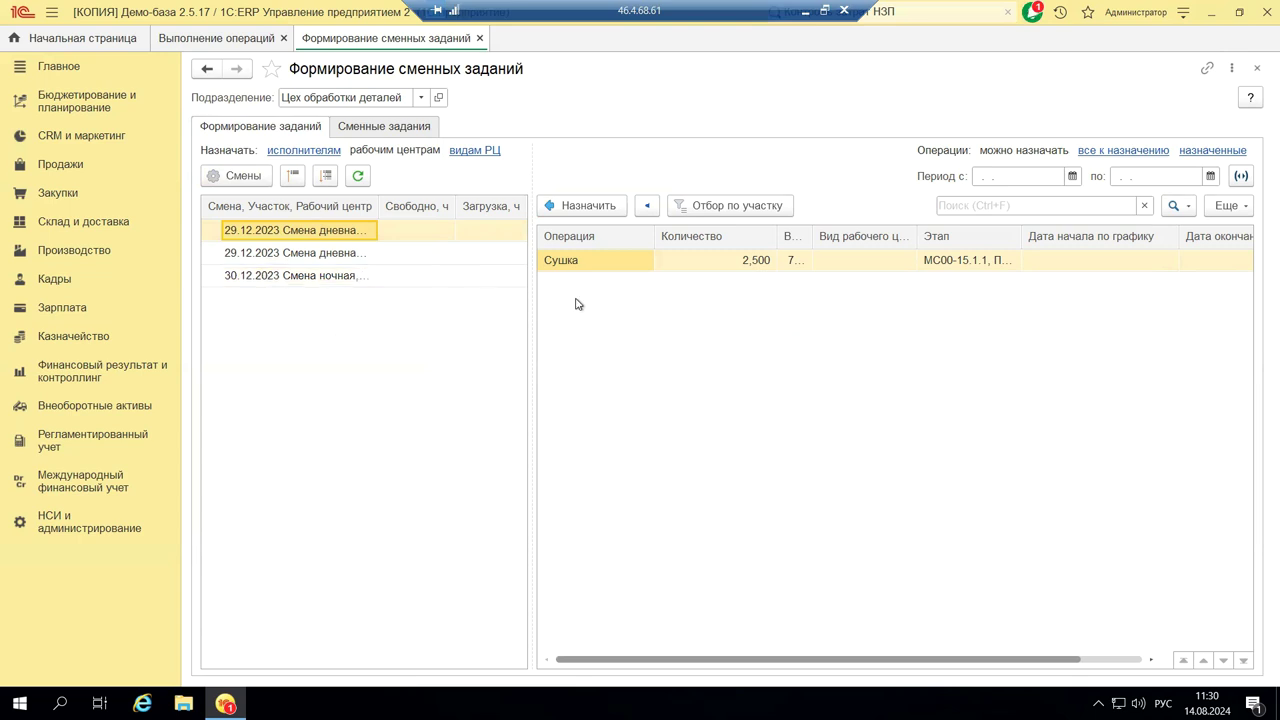
Step: Try to assign the Сушка operation to the first day shift of 29.12.2023, dismissing the error and selecting its message
click(643, 278)
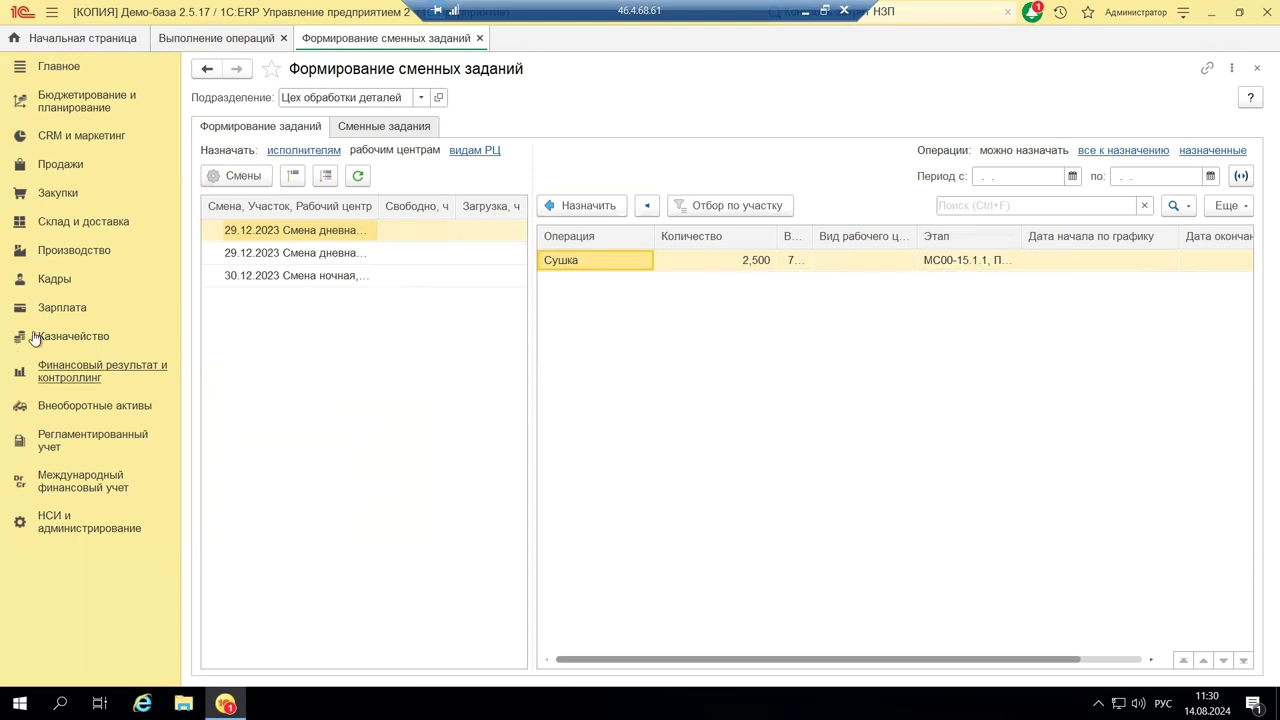
click(603, 211)
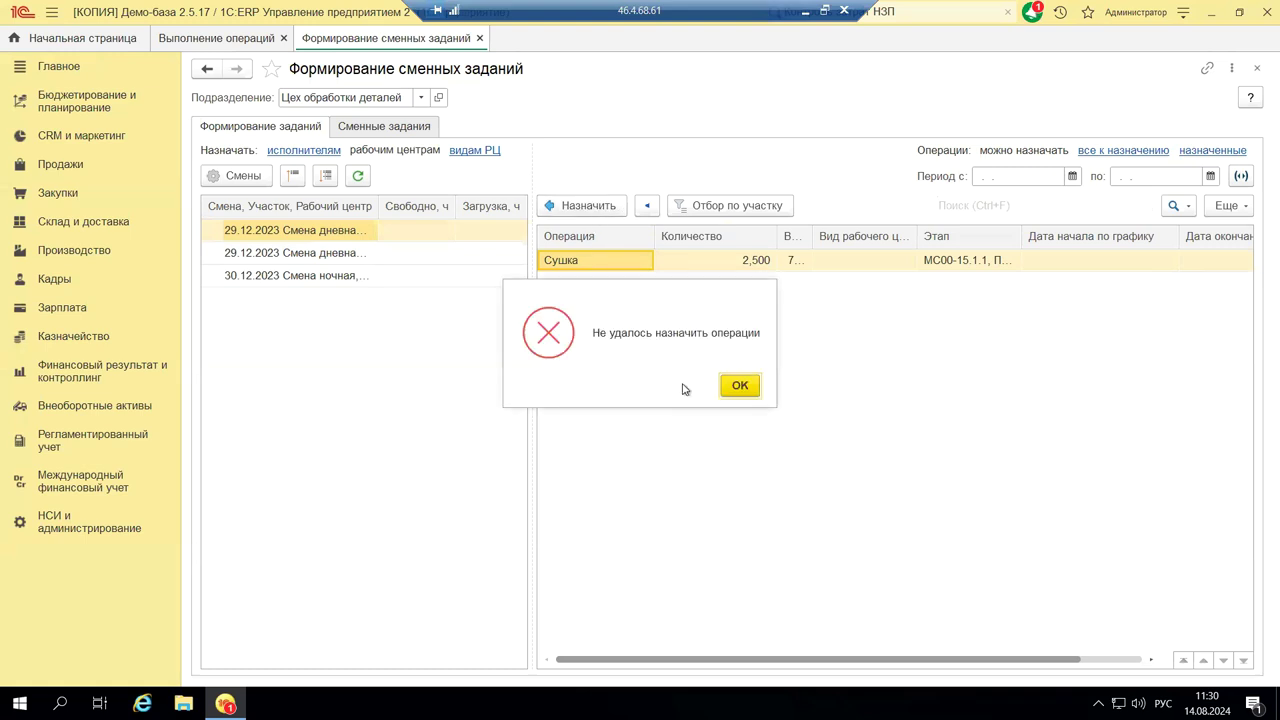
click(742, 384)
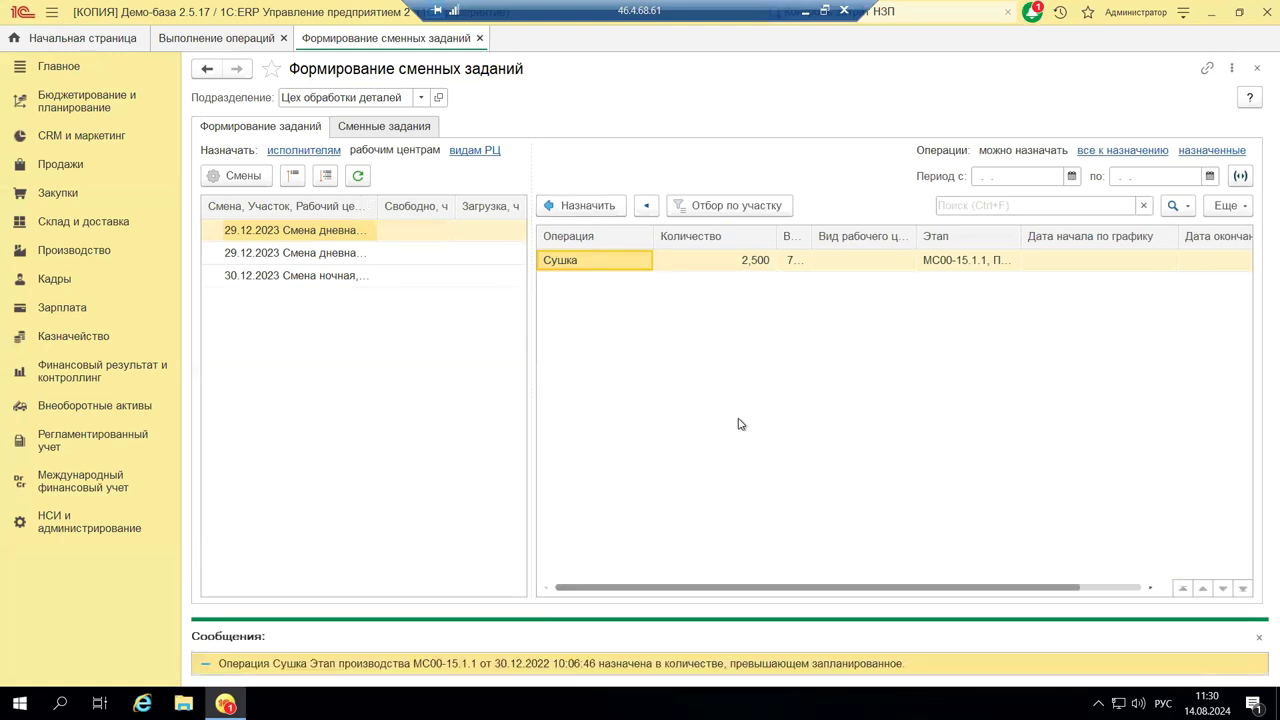
click(558, 663)
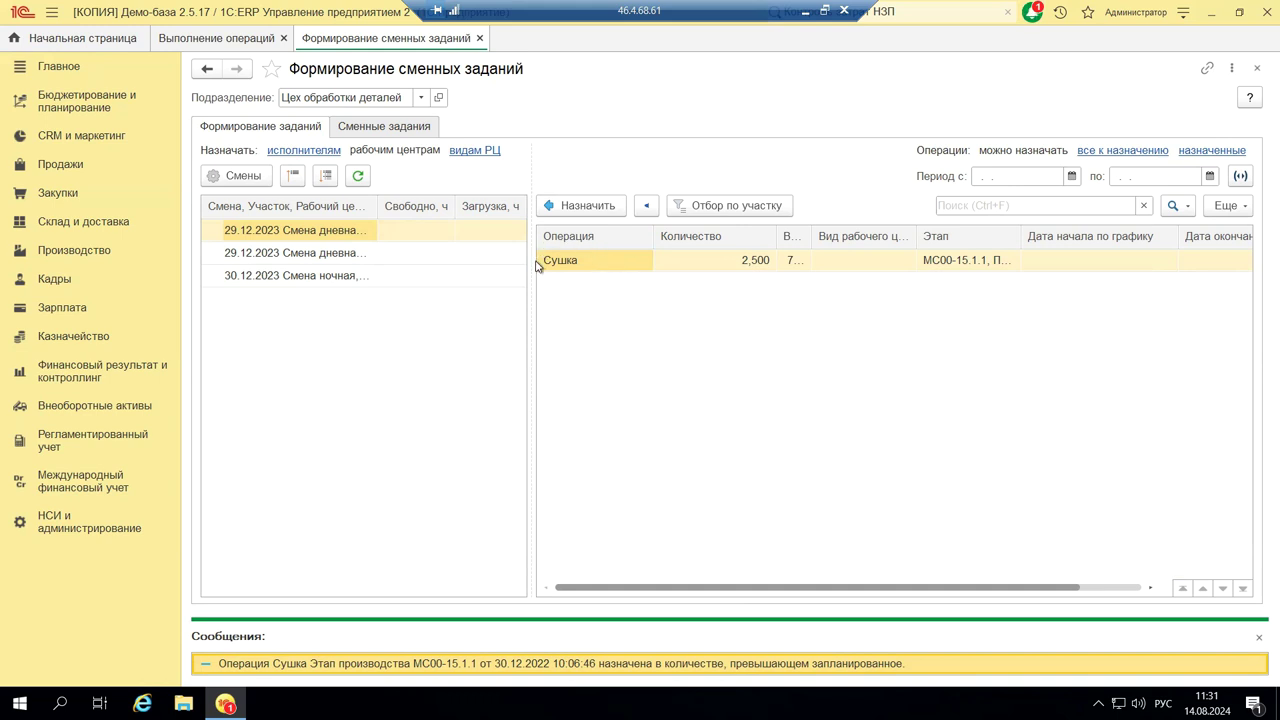
Step: Open the assignment form for Сушка and review the workers and brigades selectable as performer without choosing one
click(641, 212)
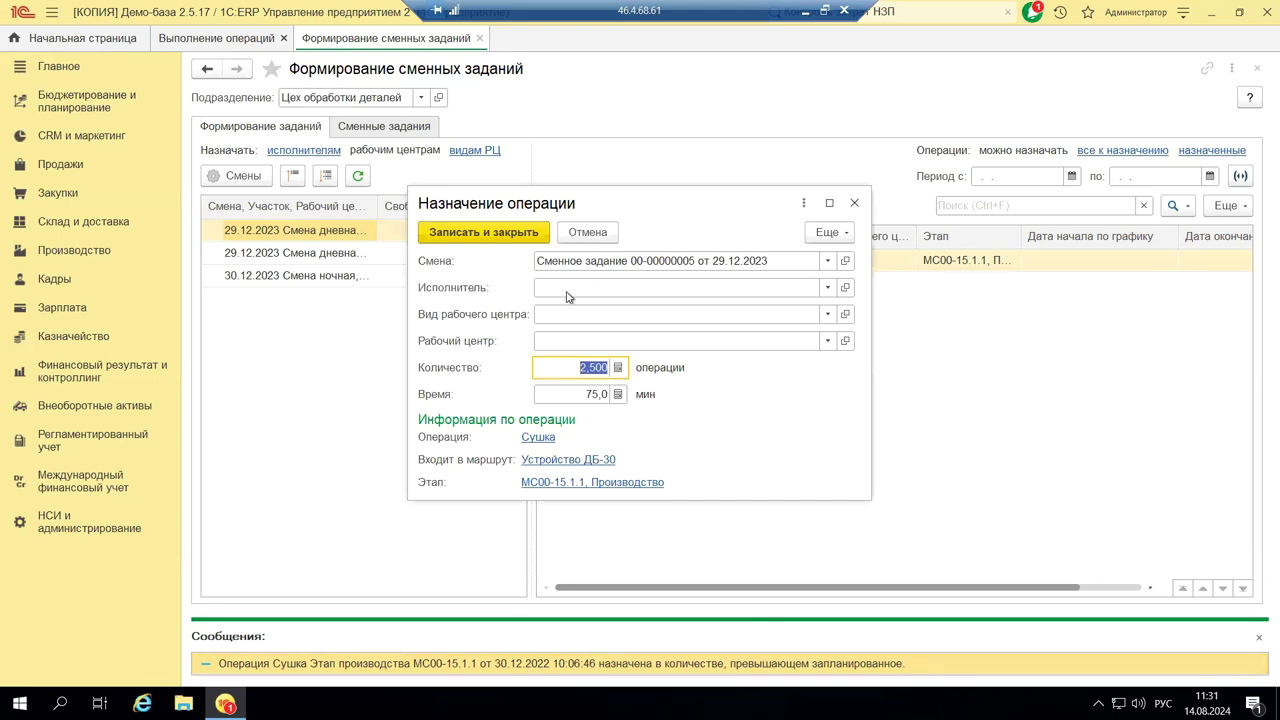
click(827, 288)
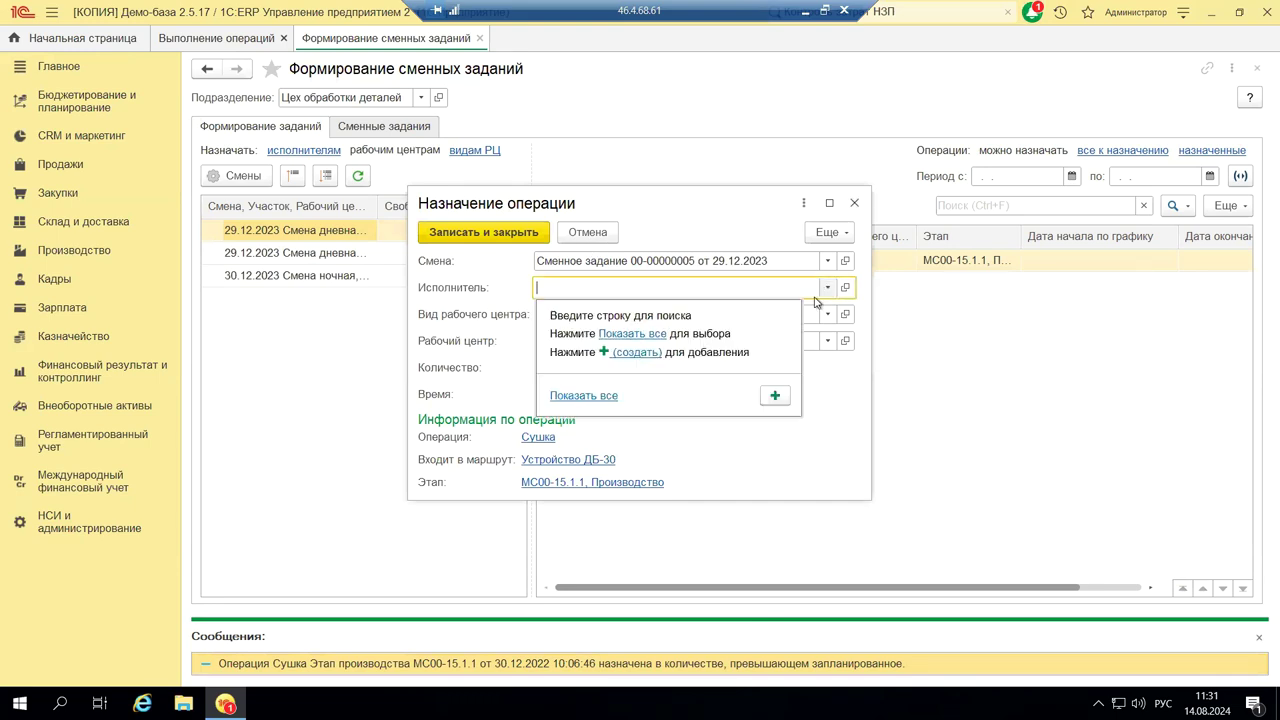
click(657, 334)
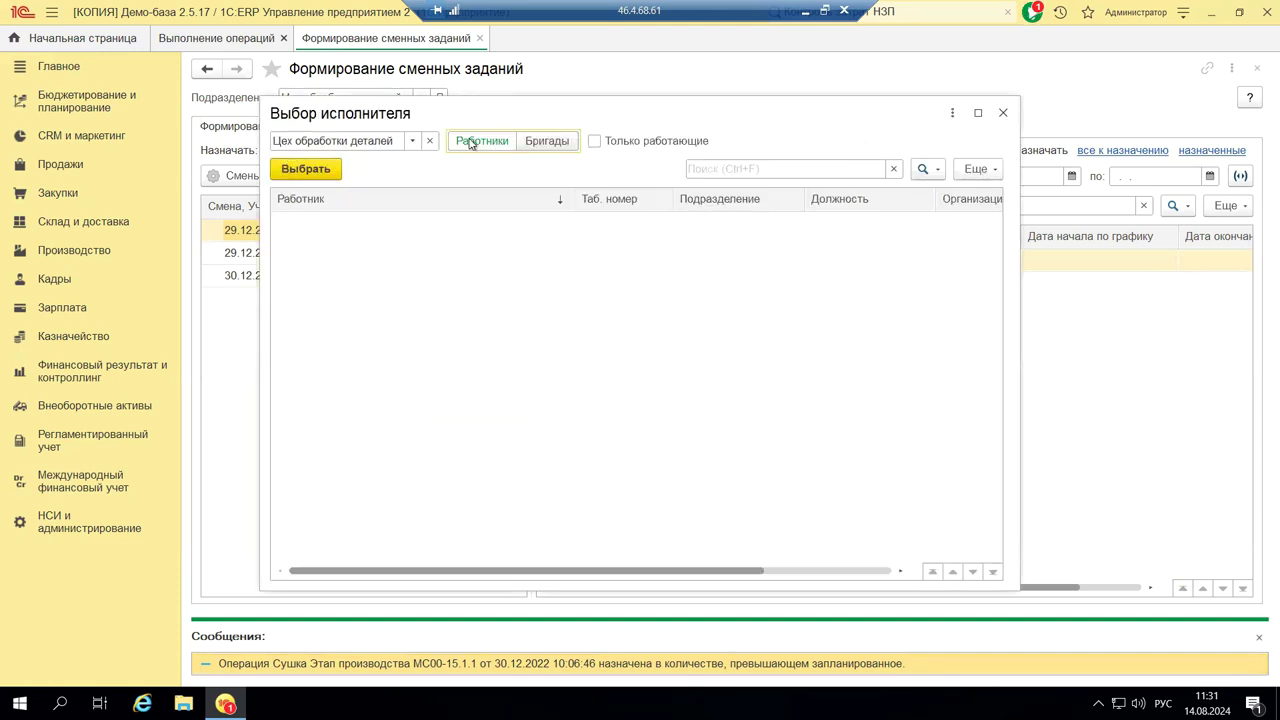
click(540, 151)
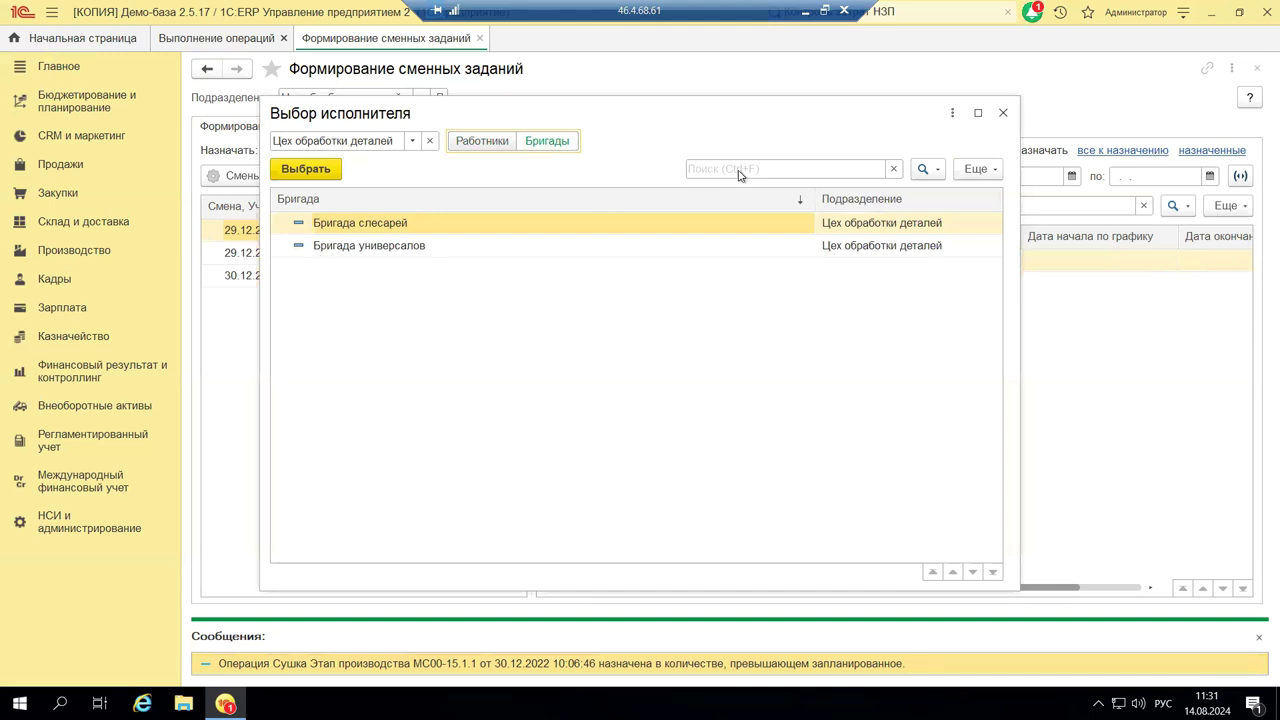
click(1004, 118)
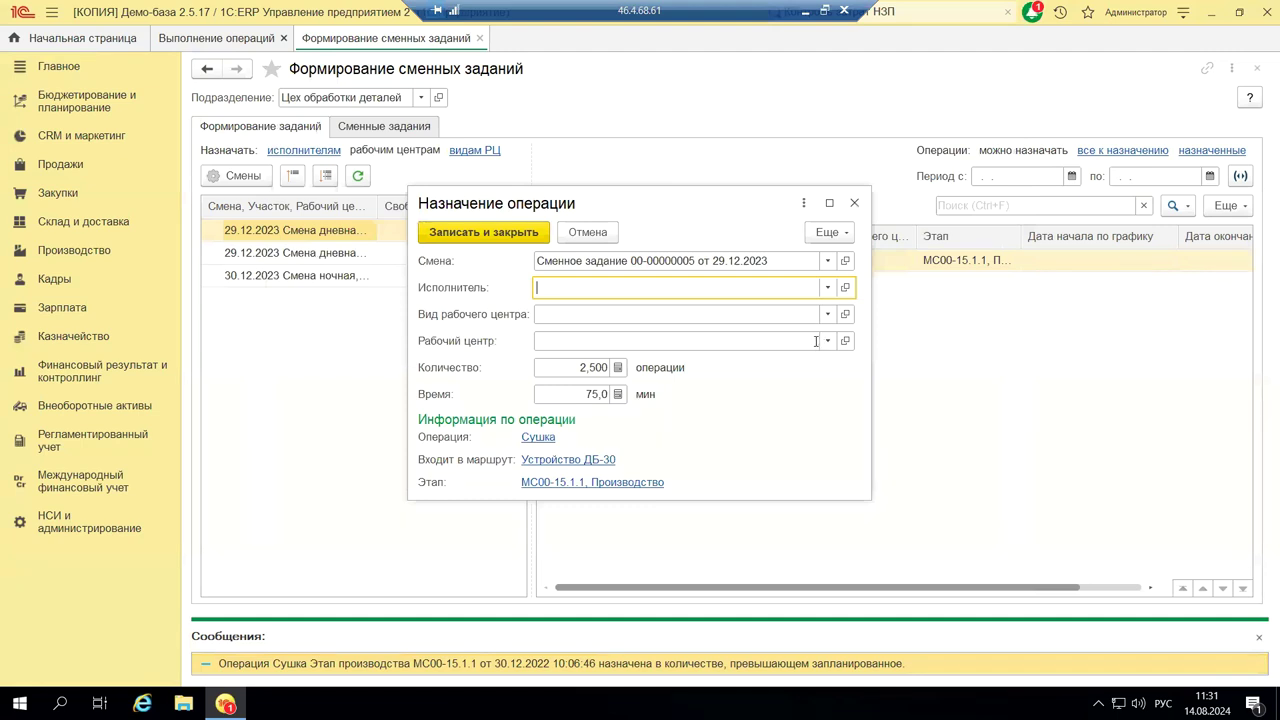
Step: Set the quantity in the Сушка assignment to 5 operations
click(574, 368)
text(5)
key(Tab)
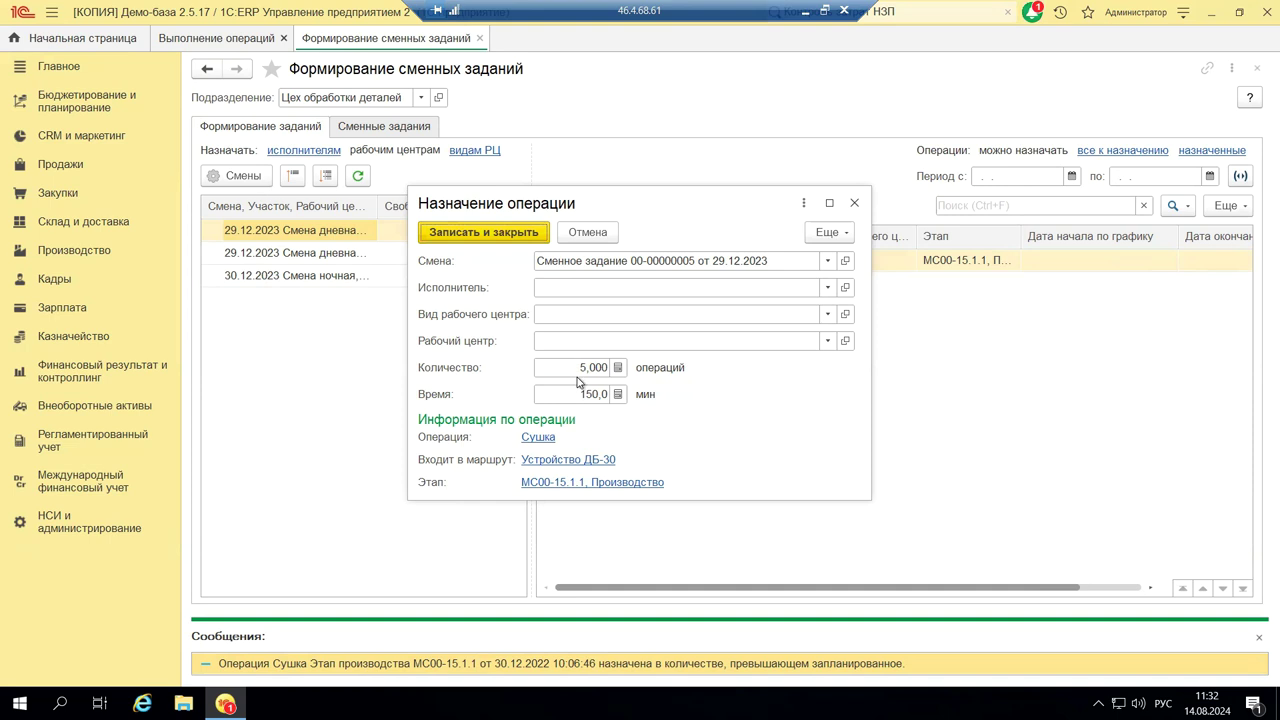
click(585, 369)
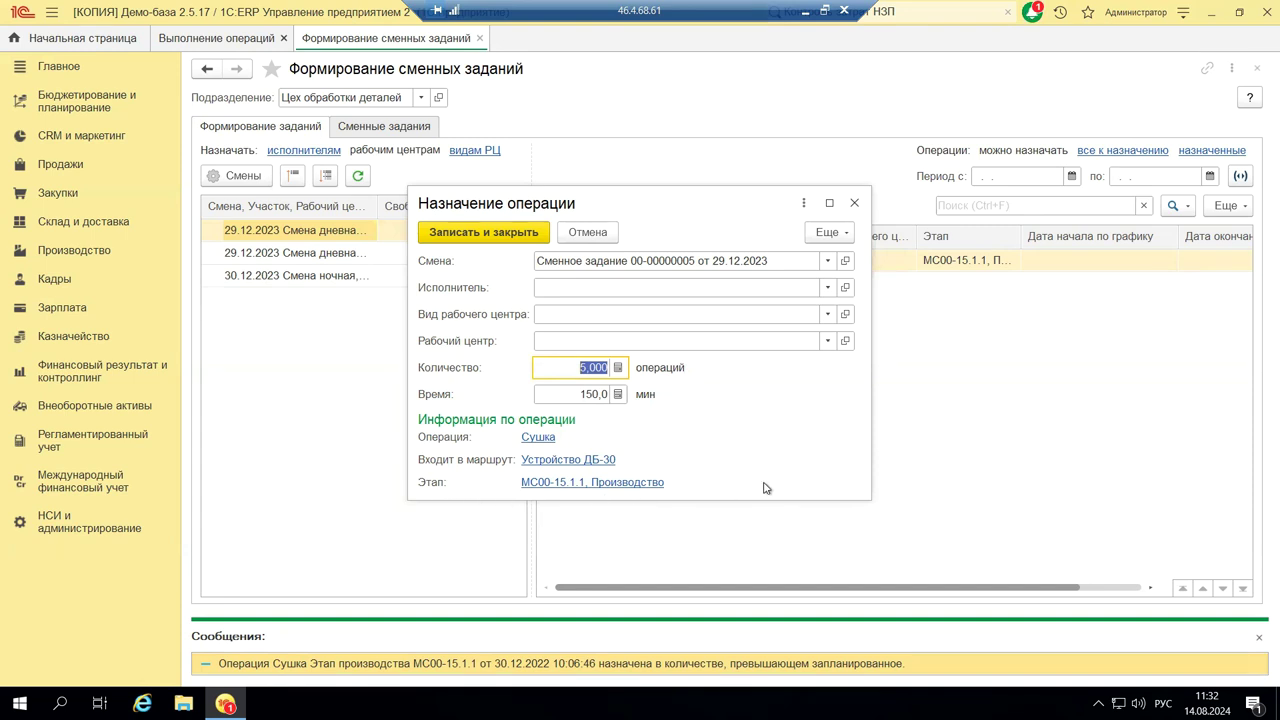
Step: Open the Сушка operation card from the assignment, review its main parameters and description, and close it
click(538, 440)
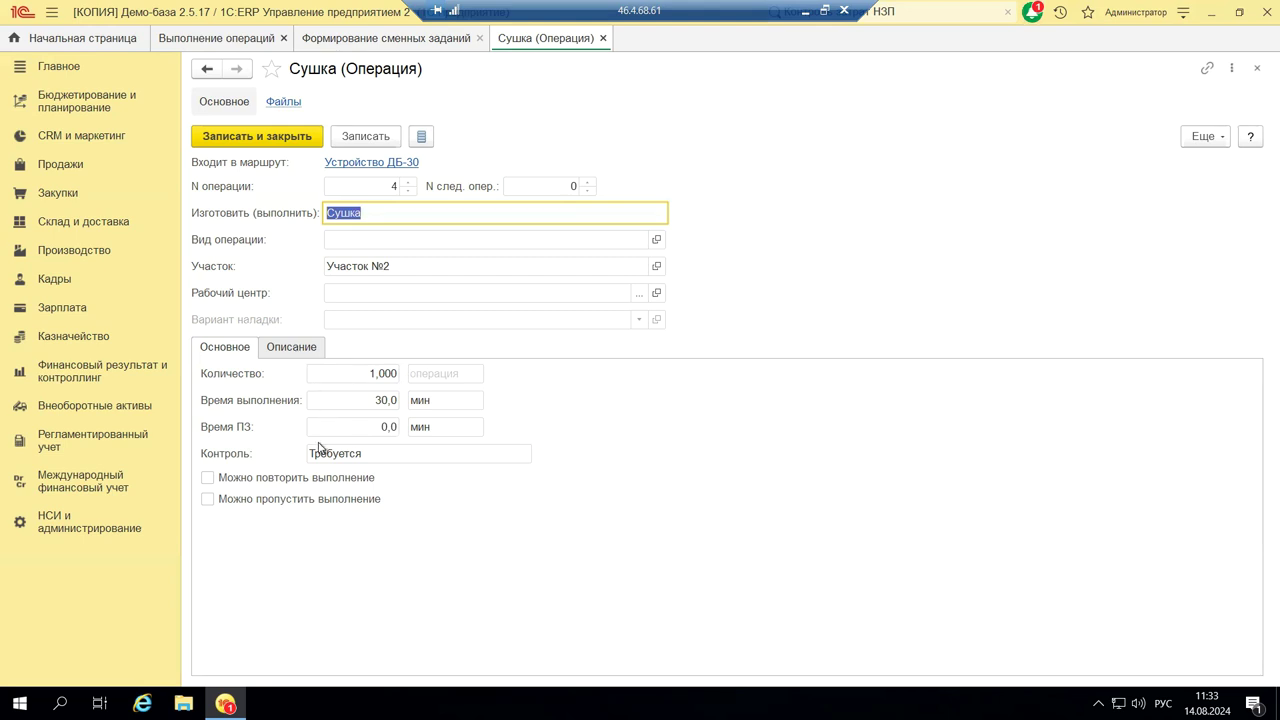
click(298, 348)
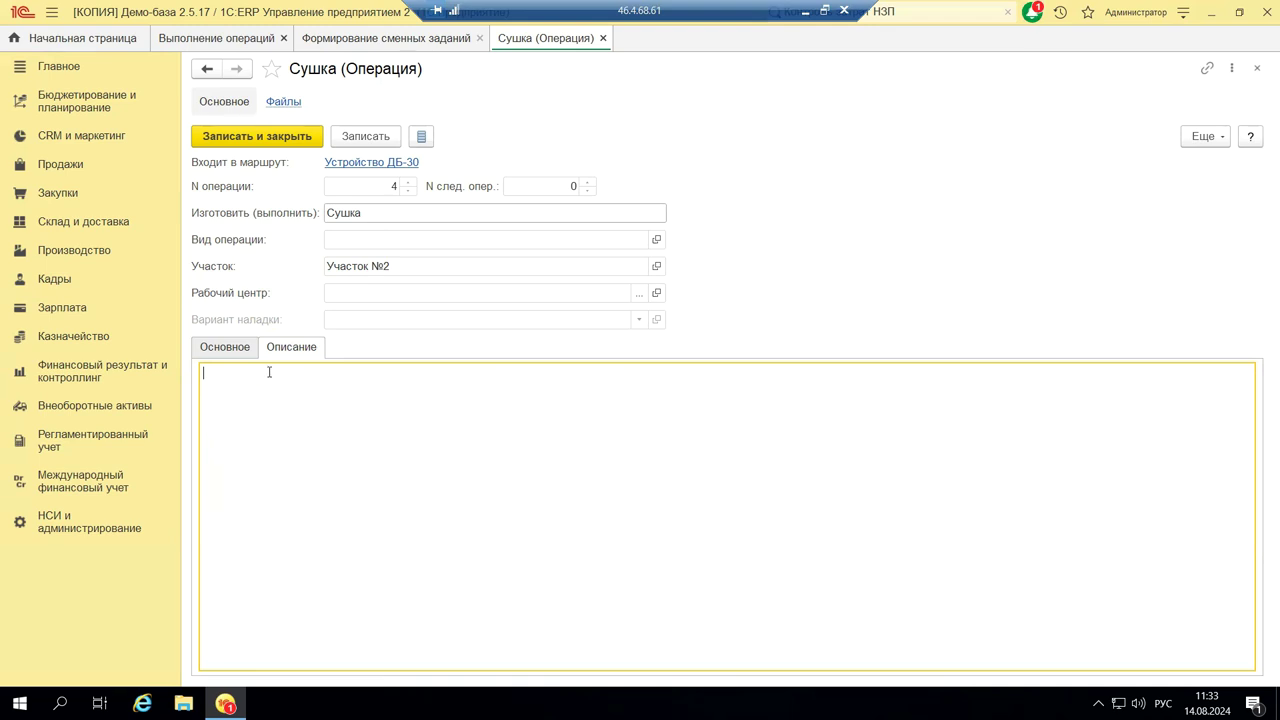
click(226, 356)
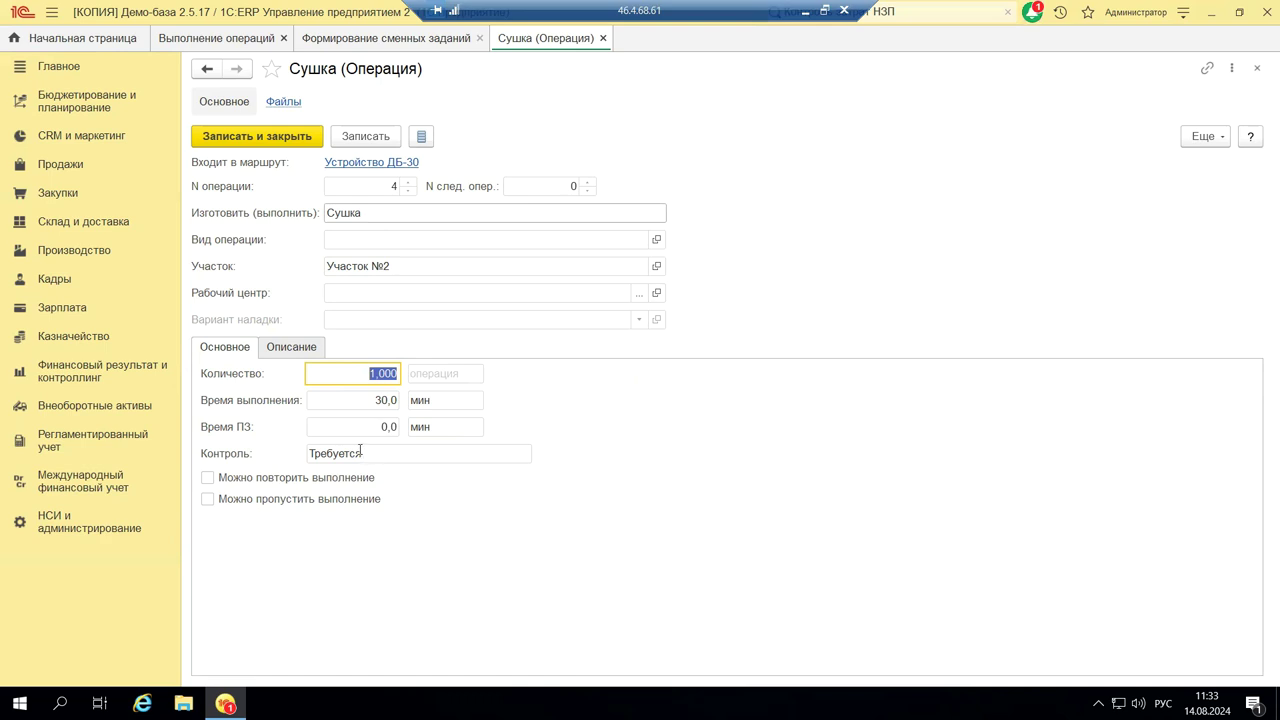
click(1257, 68)
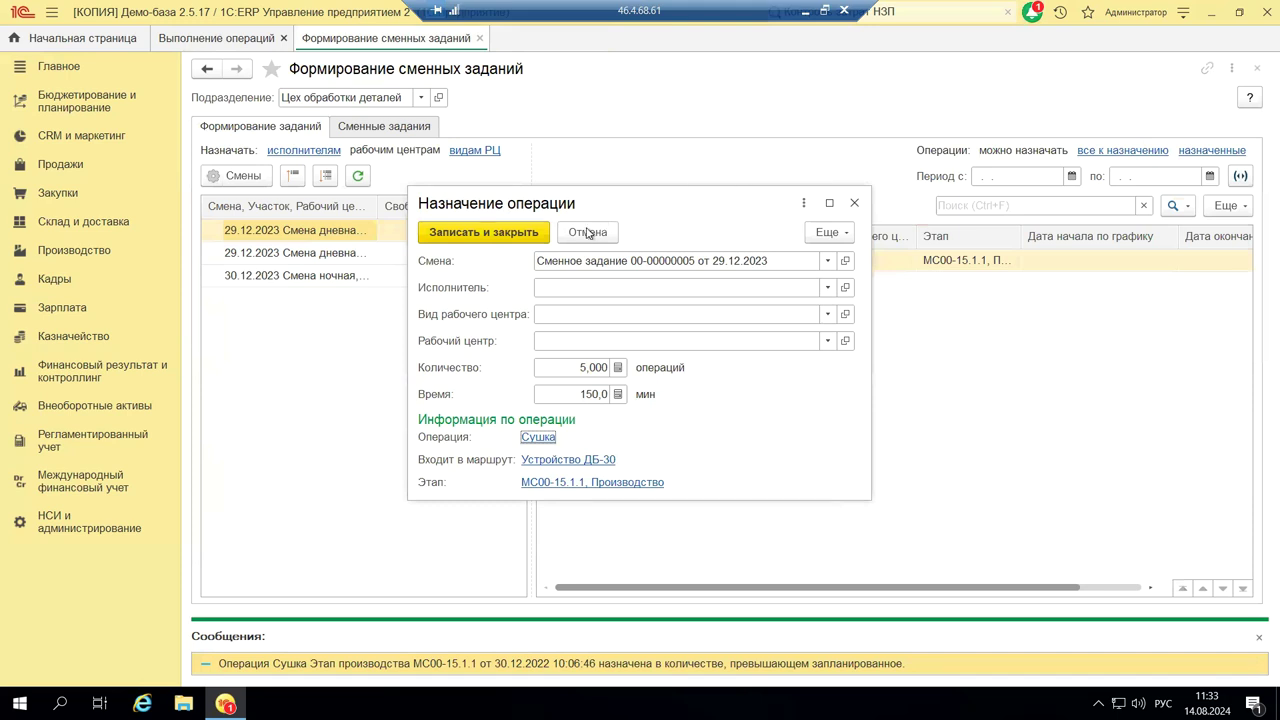
Step: Examine the resource specification of Устройство ДБ-30 from the assignment, then close both it and the assignment without saving
click(543, 460)
click(541, 460)
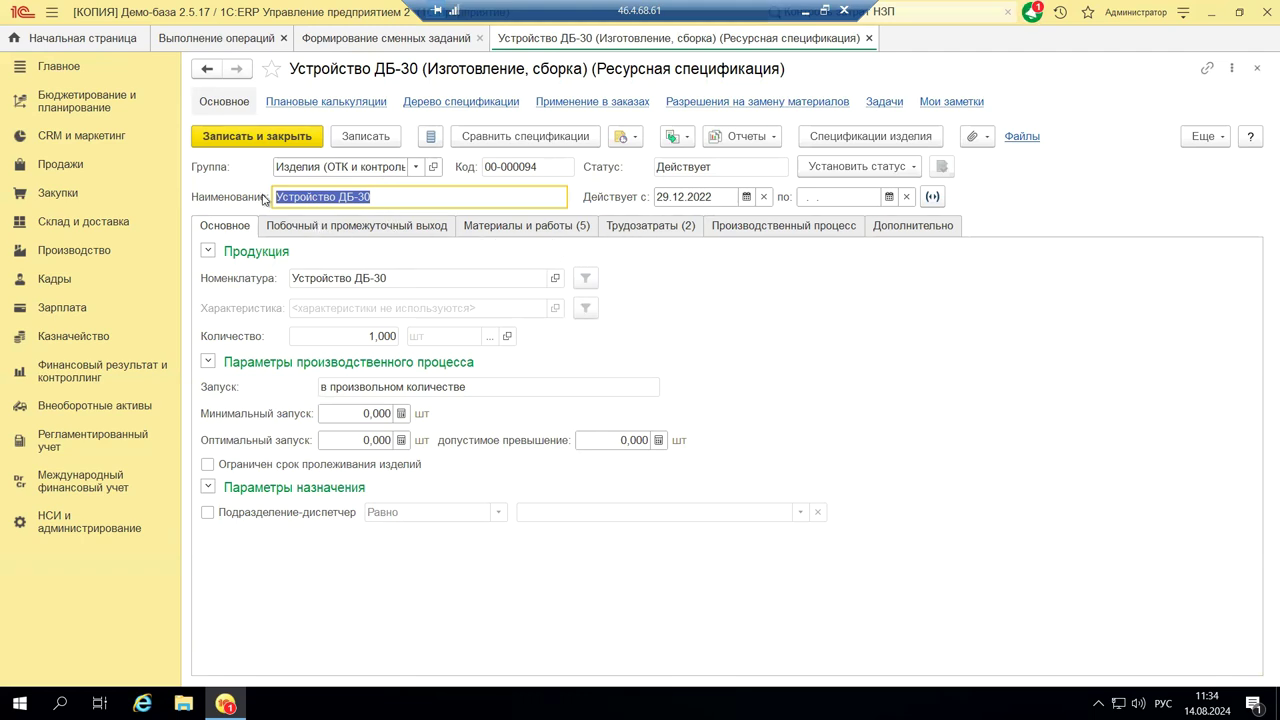
click(1257, 69)
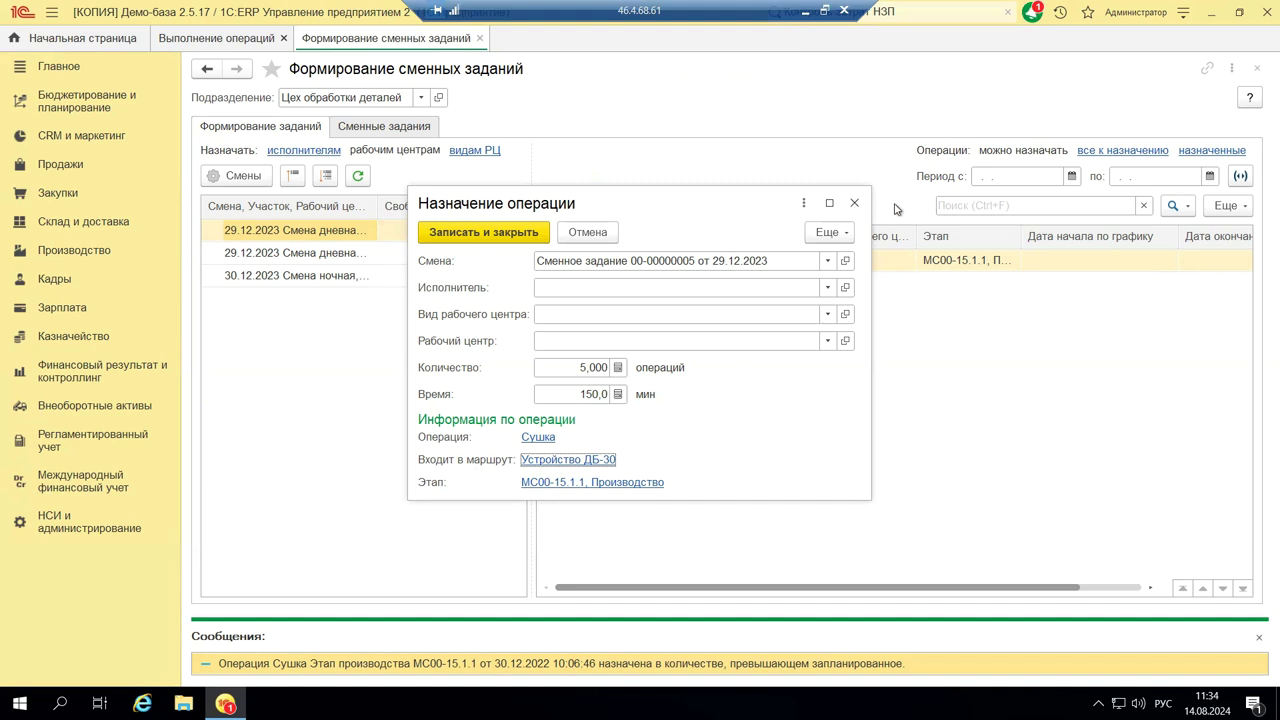
click(856, 203)
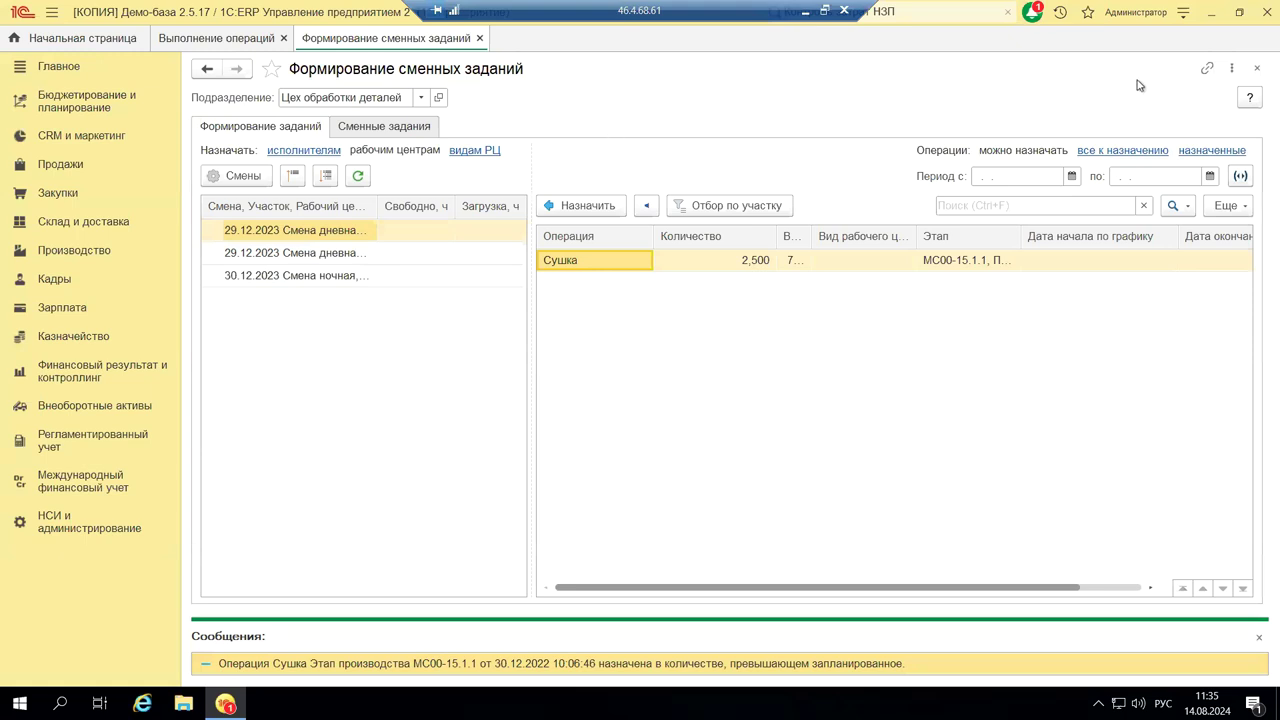
Step: Close the shift task formation workplace and switch to the PowerPoint presentation, showing slide 9 on forming shifts
click(1257, 67)
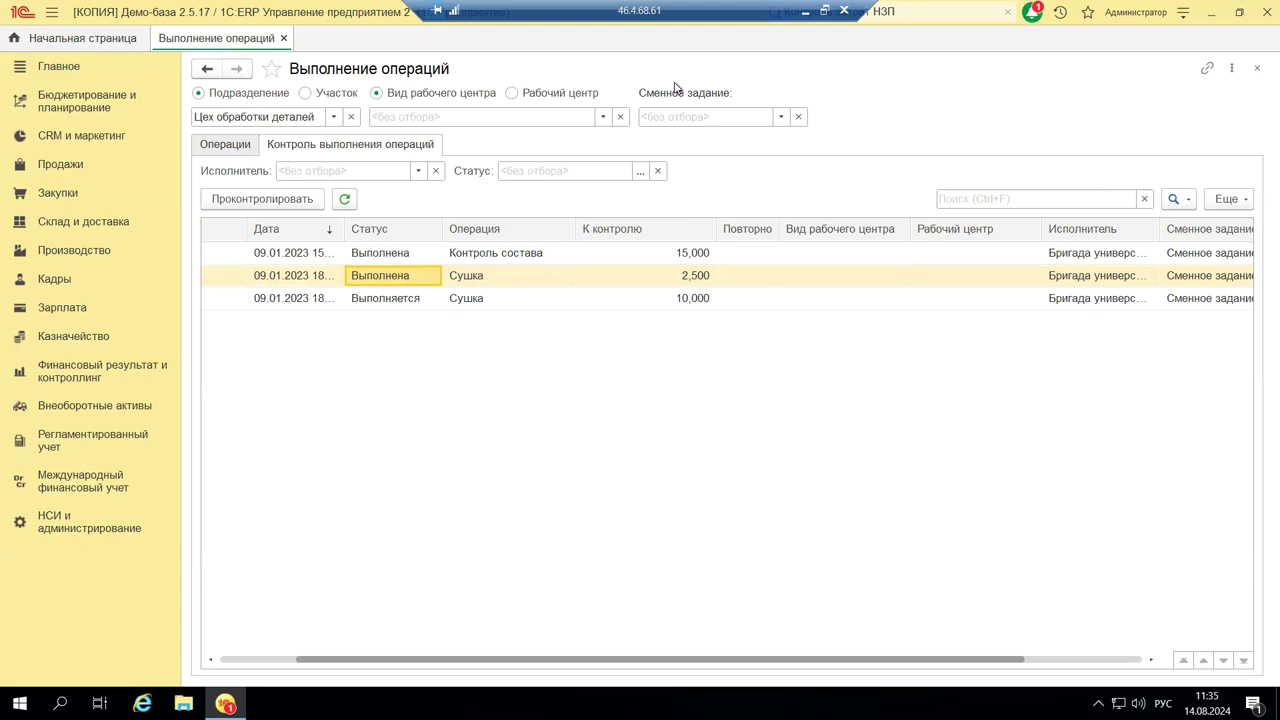
click(805, 10)
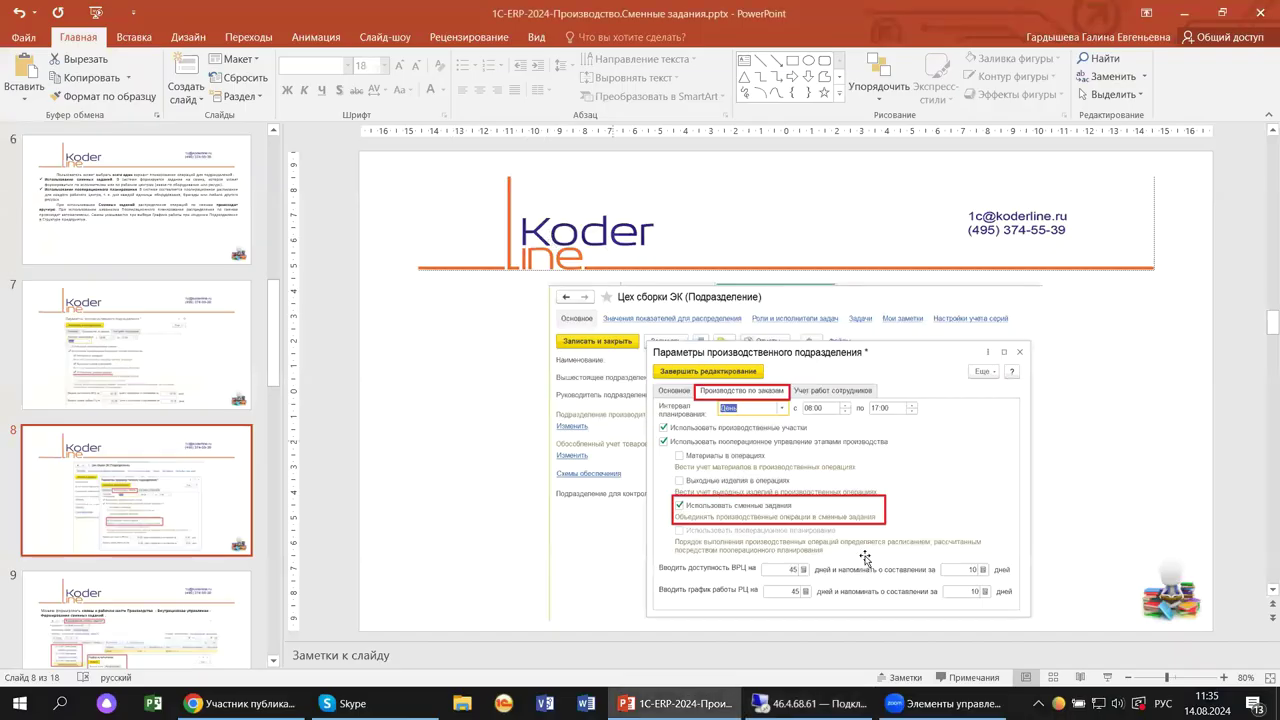
scroll(727, 396, down, 1)
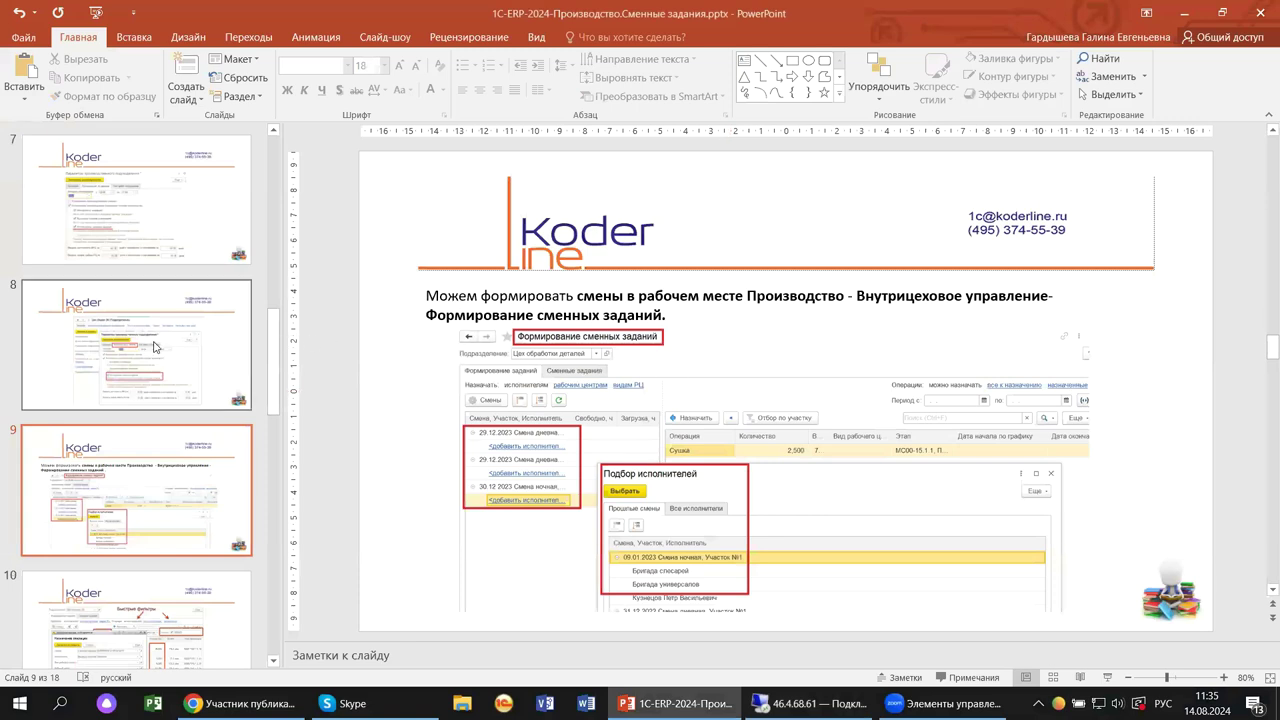
Step: Review slide 8 on enabling shift tasks in the production department parameters, and return to slide 9
click(160, 348)
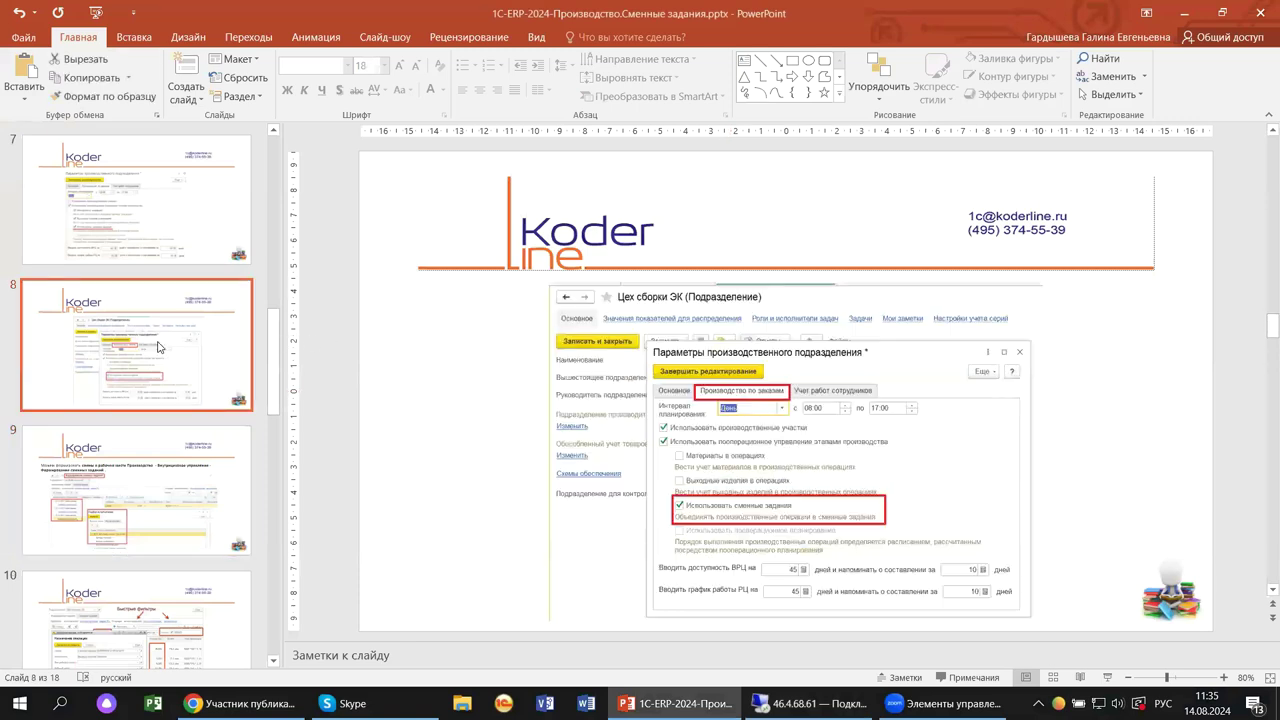
click(144, 485)
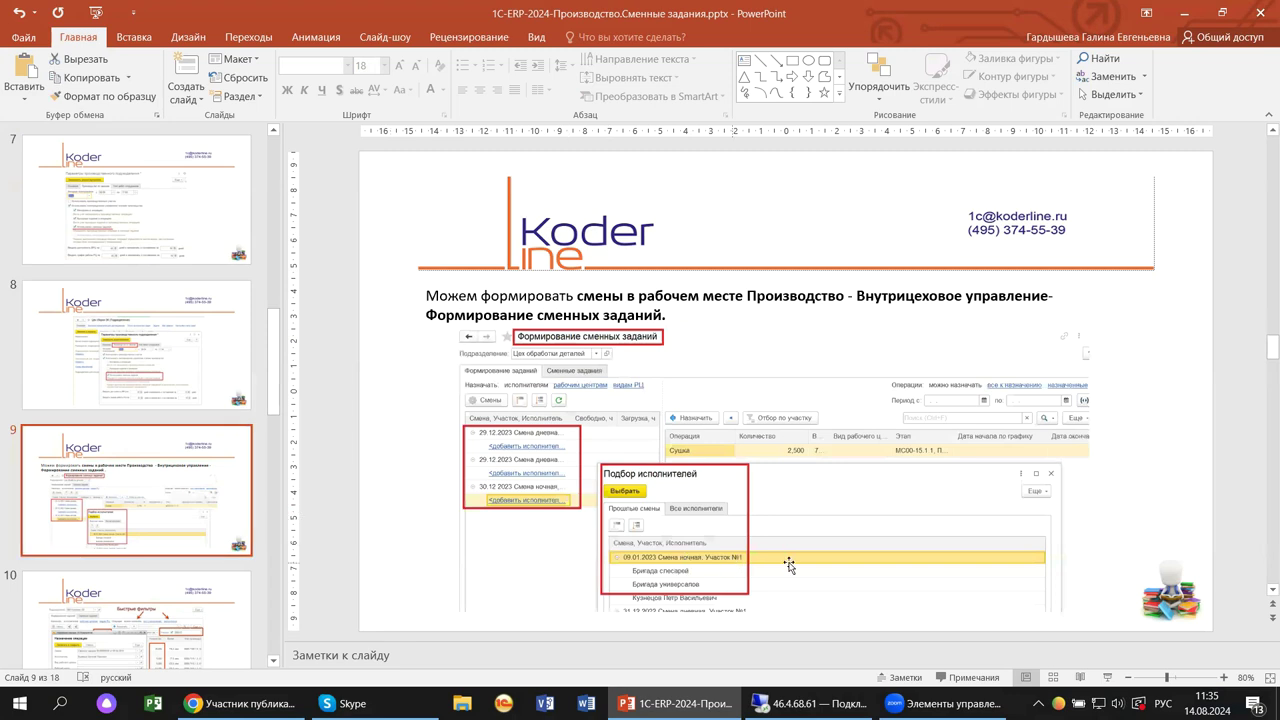
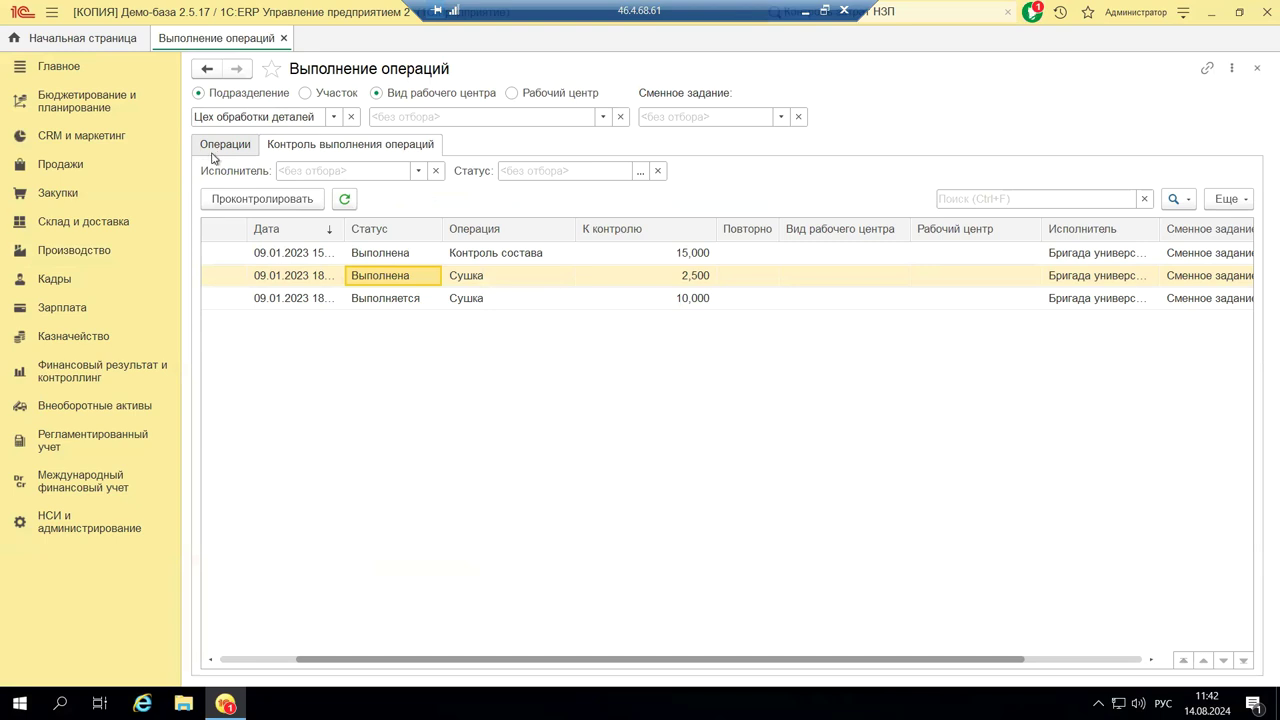
Step: Compare the operations list with the execution control list in Выполнение операций, and check the department filter choices
click(210, 152)
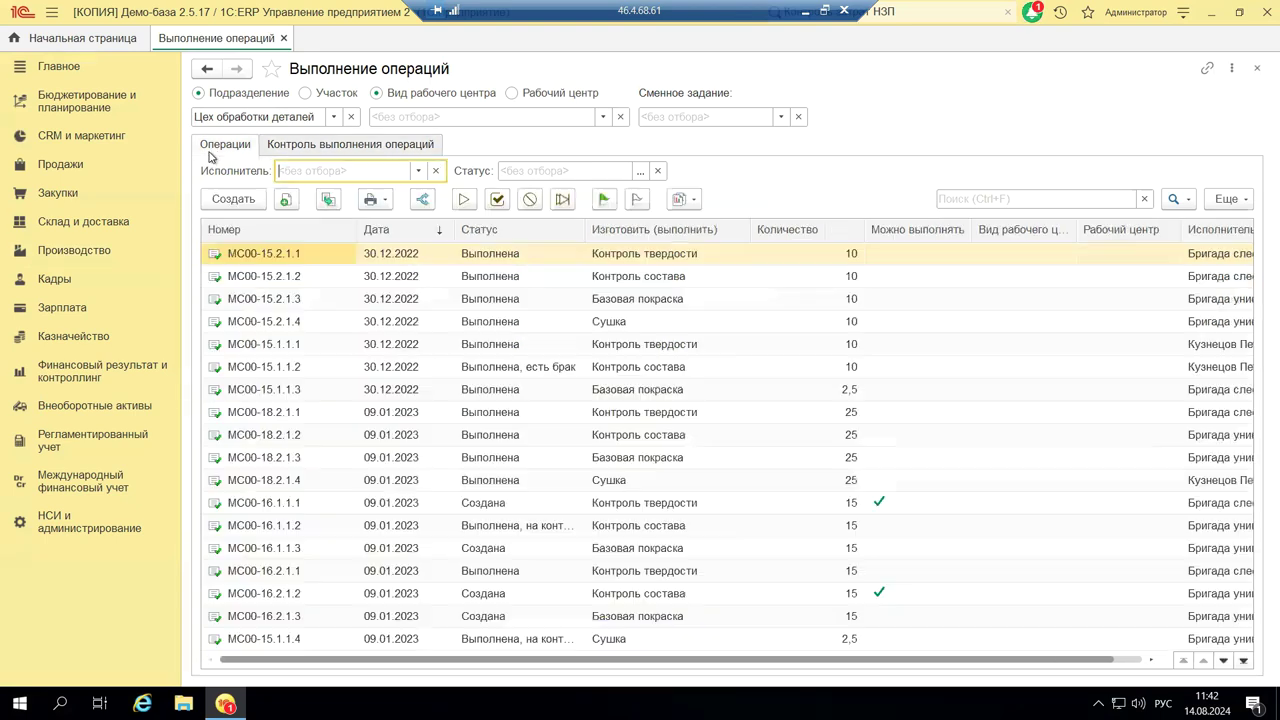
click(304, 145)
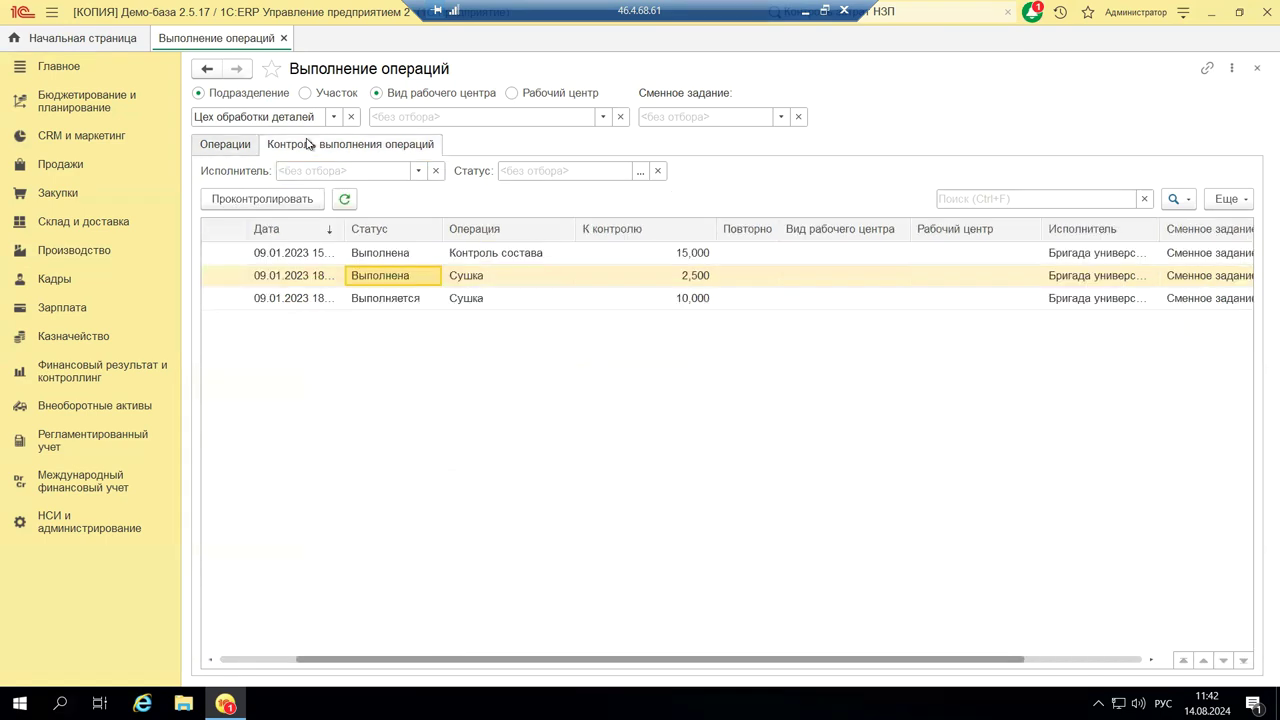
click(226, 146)
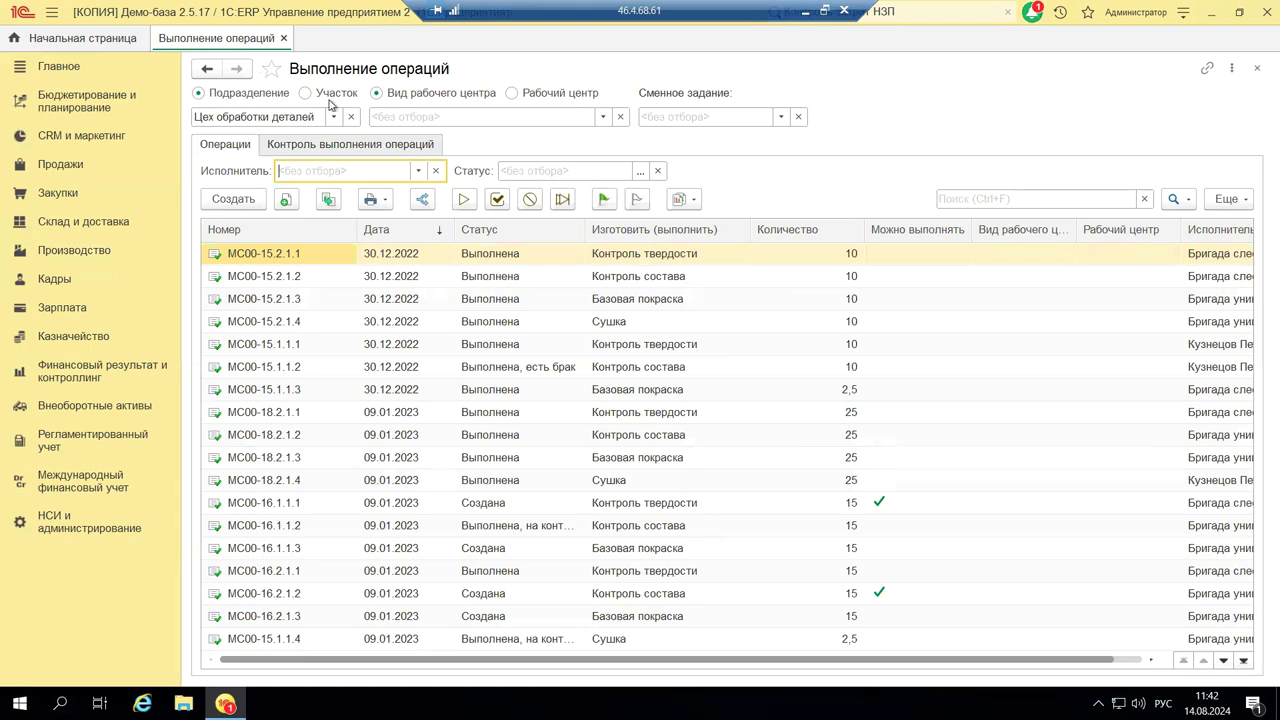
click(329, 117)
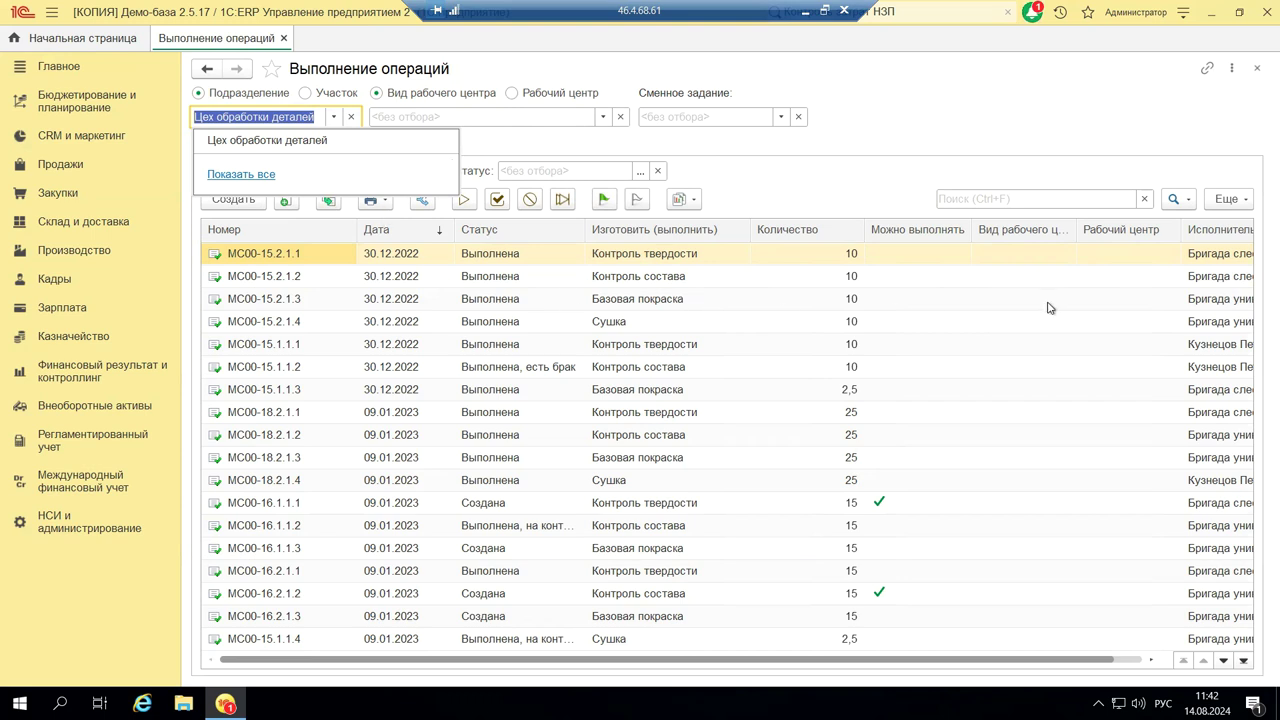
key(Escape)
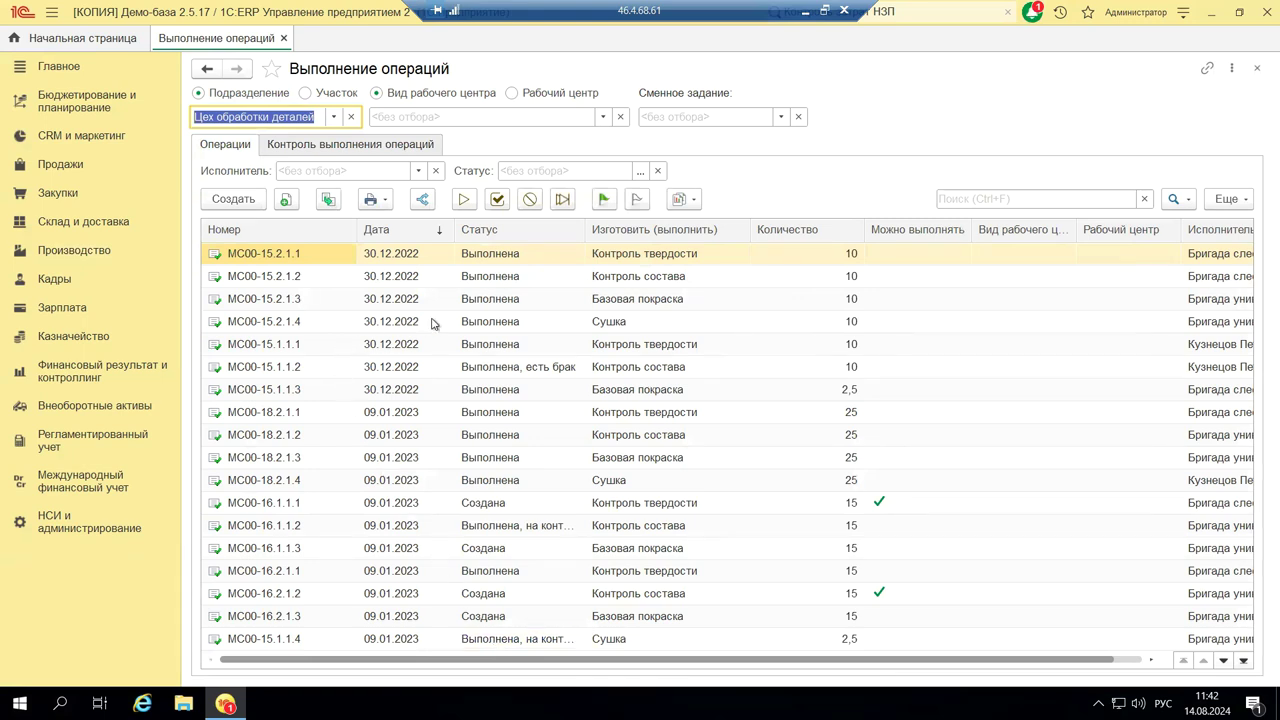
Step: Start a new production operation, add a blank labour cost row, and view the available employee work types without choosing one
click(249, 200)
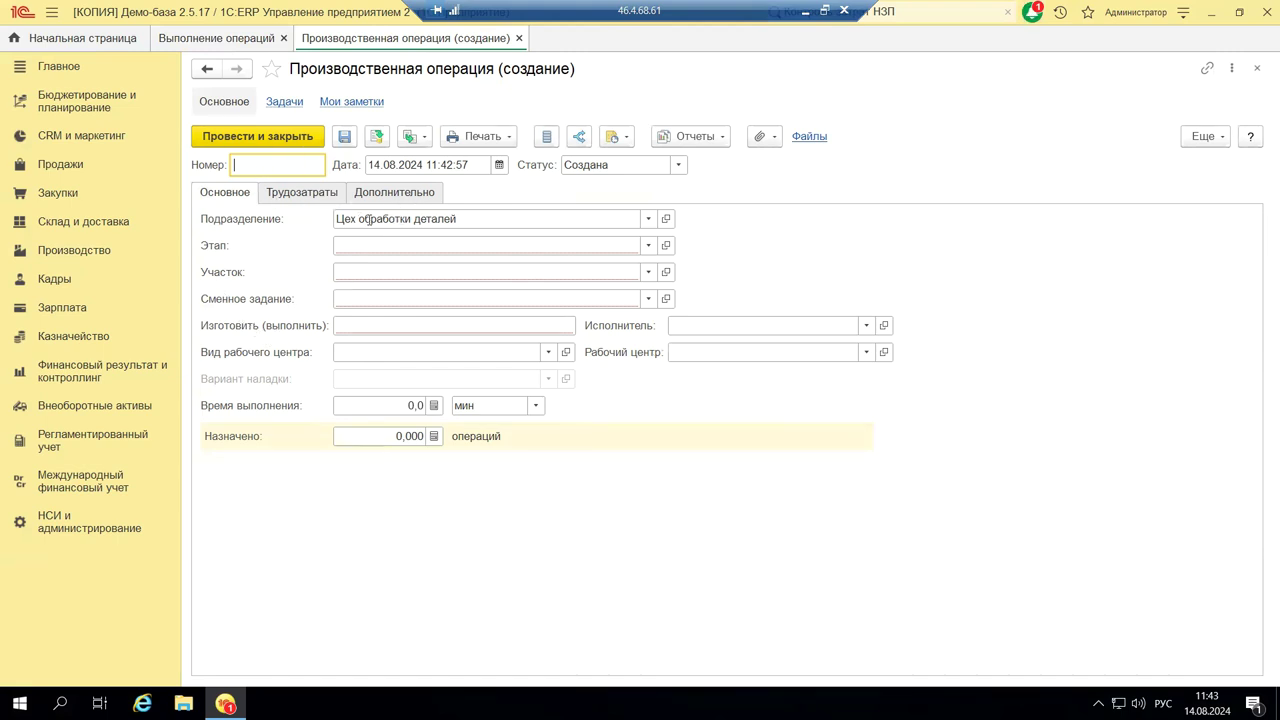
click(284, 196)
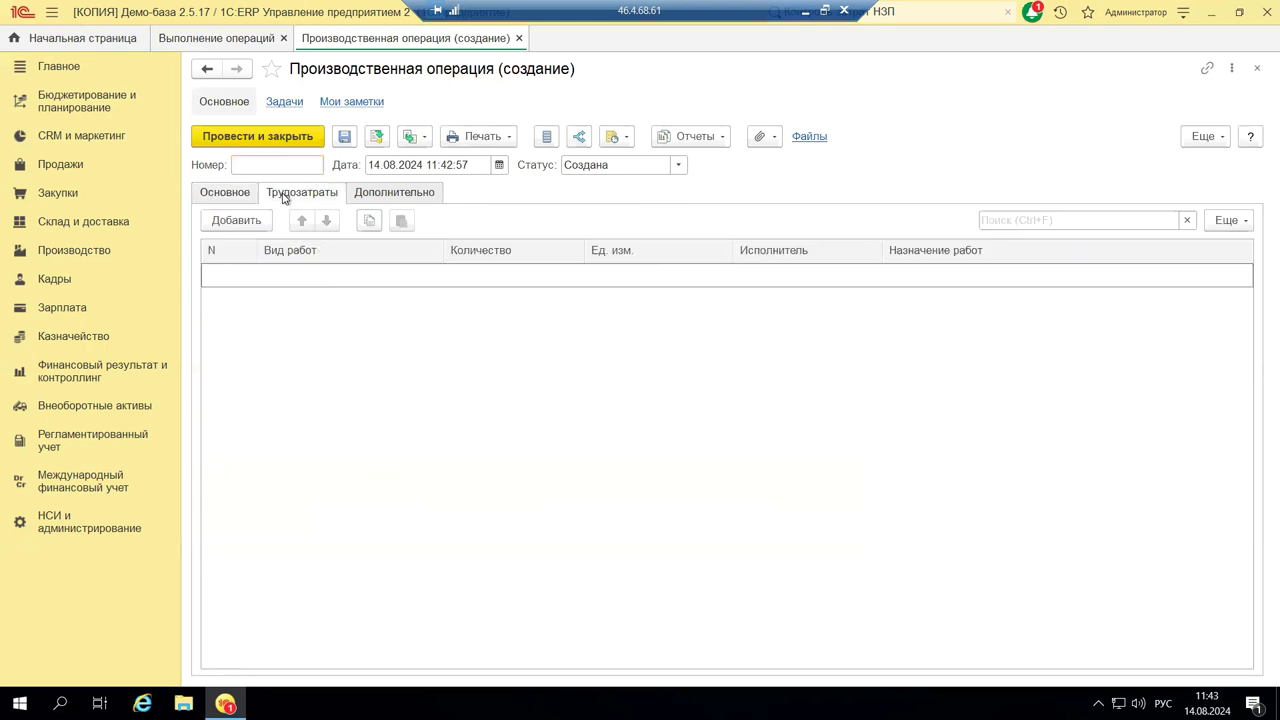
click(236, 221)
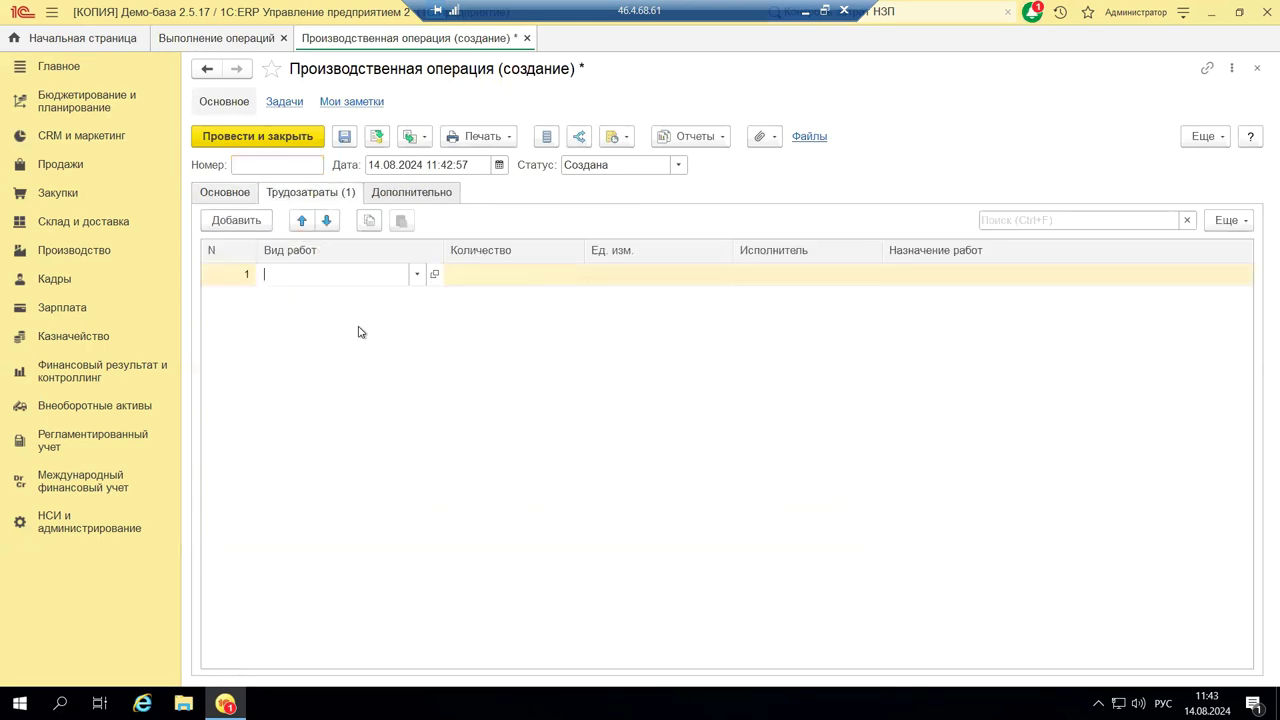
key(F4)
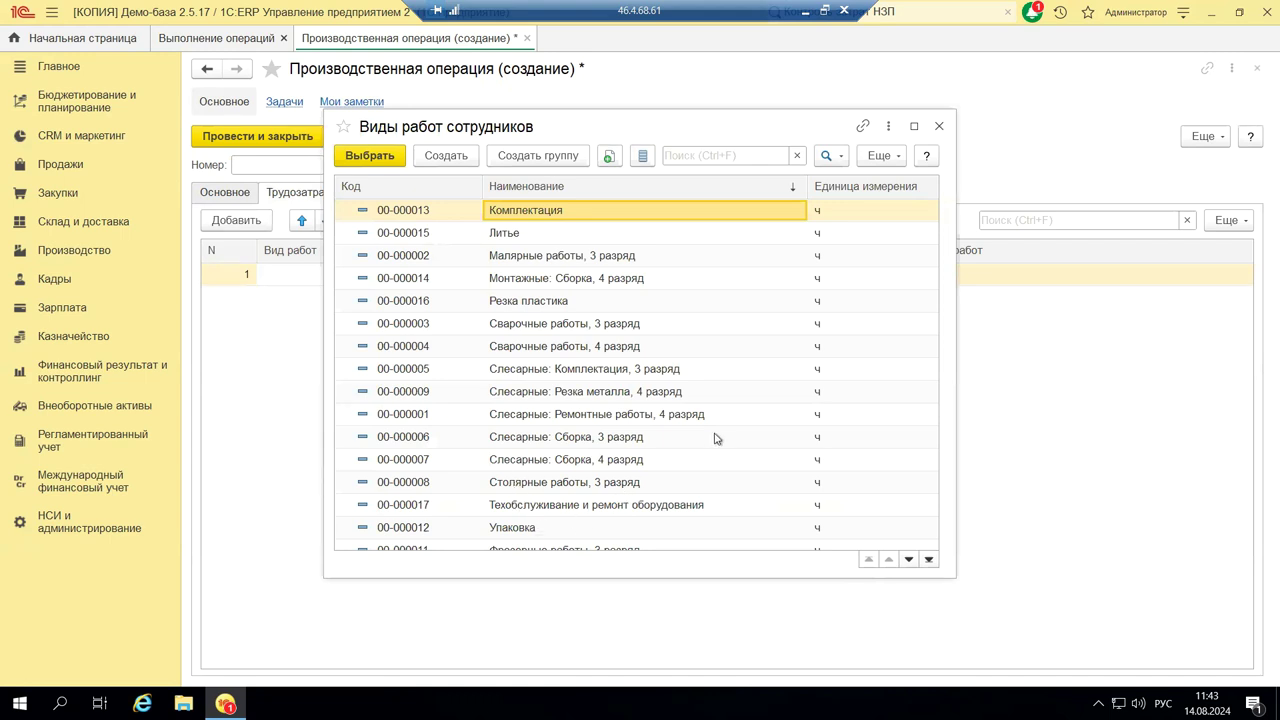
click(940, 127)
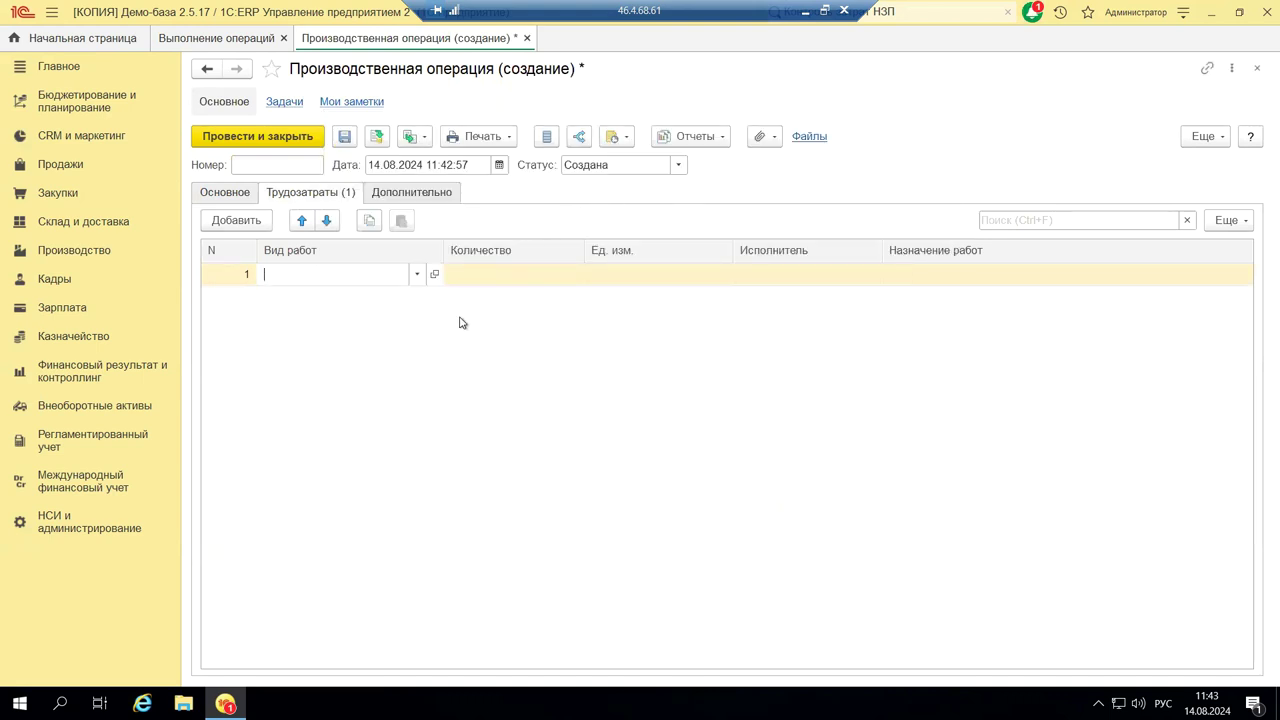
key(Escape)
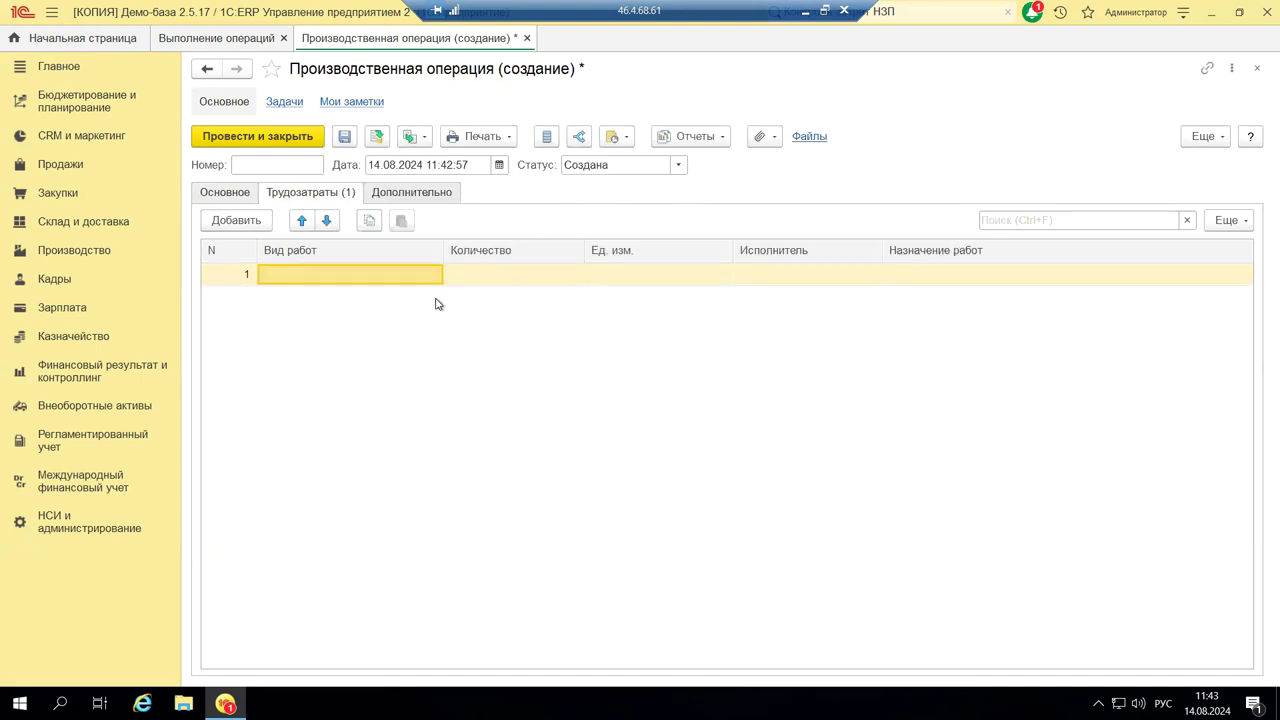
Step: View the technological operation types in the new operation's additional details, and close the operation without saving
click(422, 195)
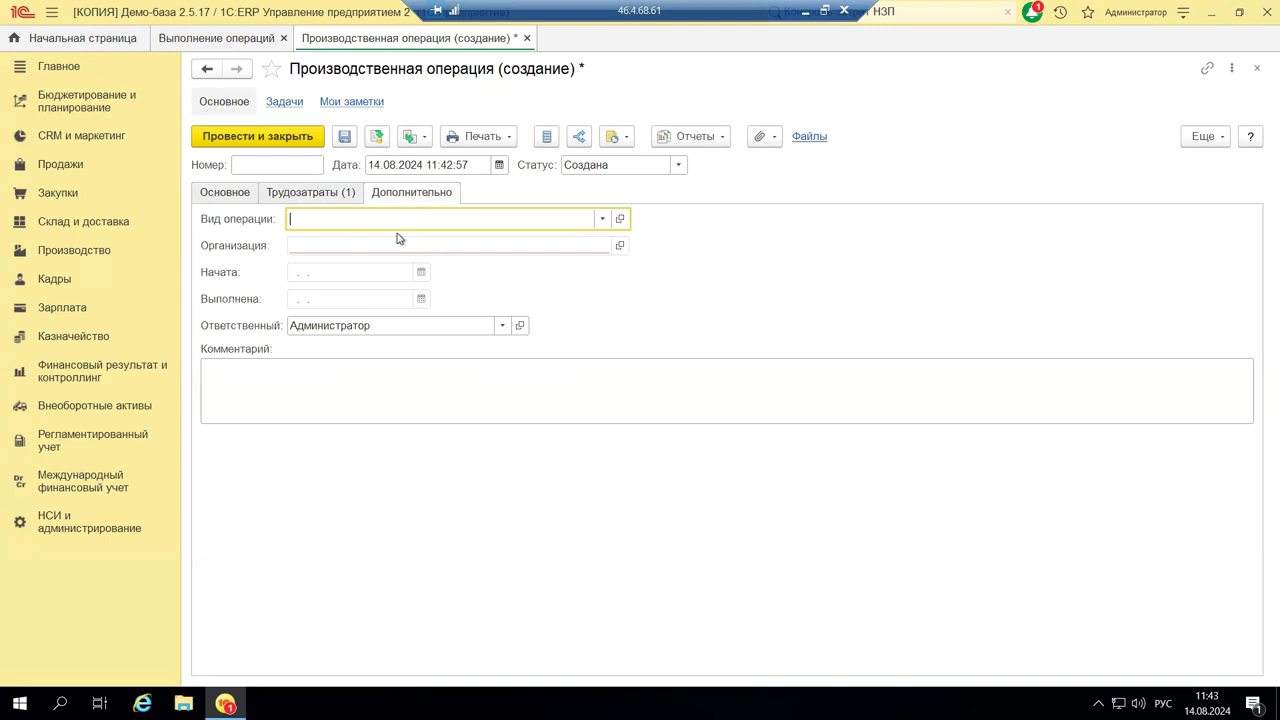
click(603, 219)
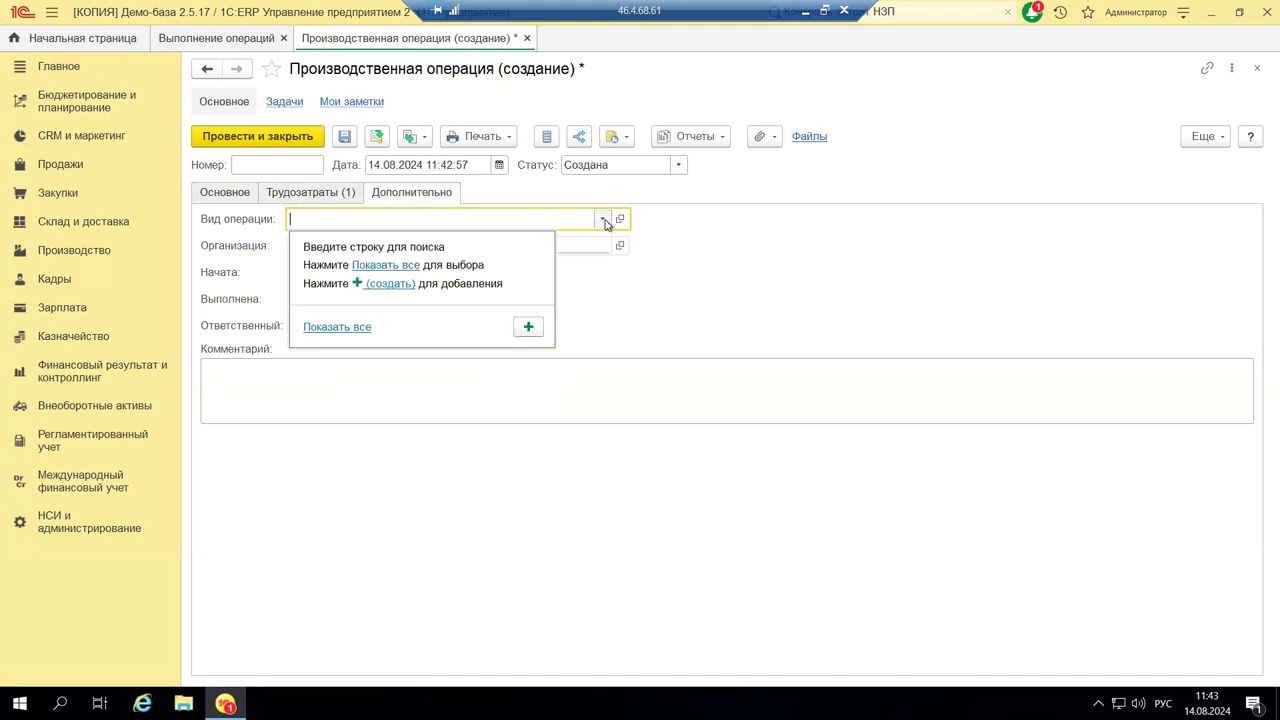
click(385, 265)
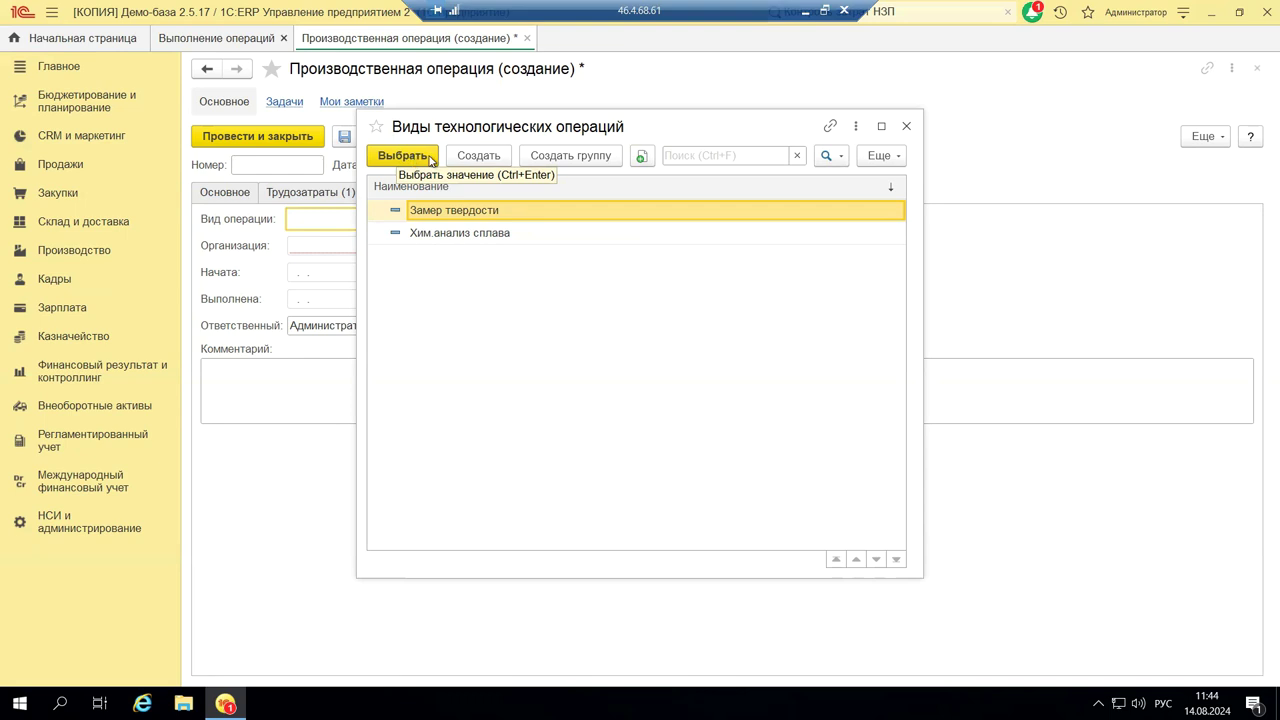
click(906, 126)
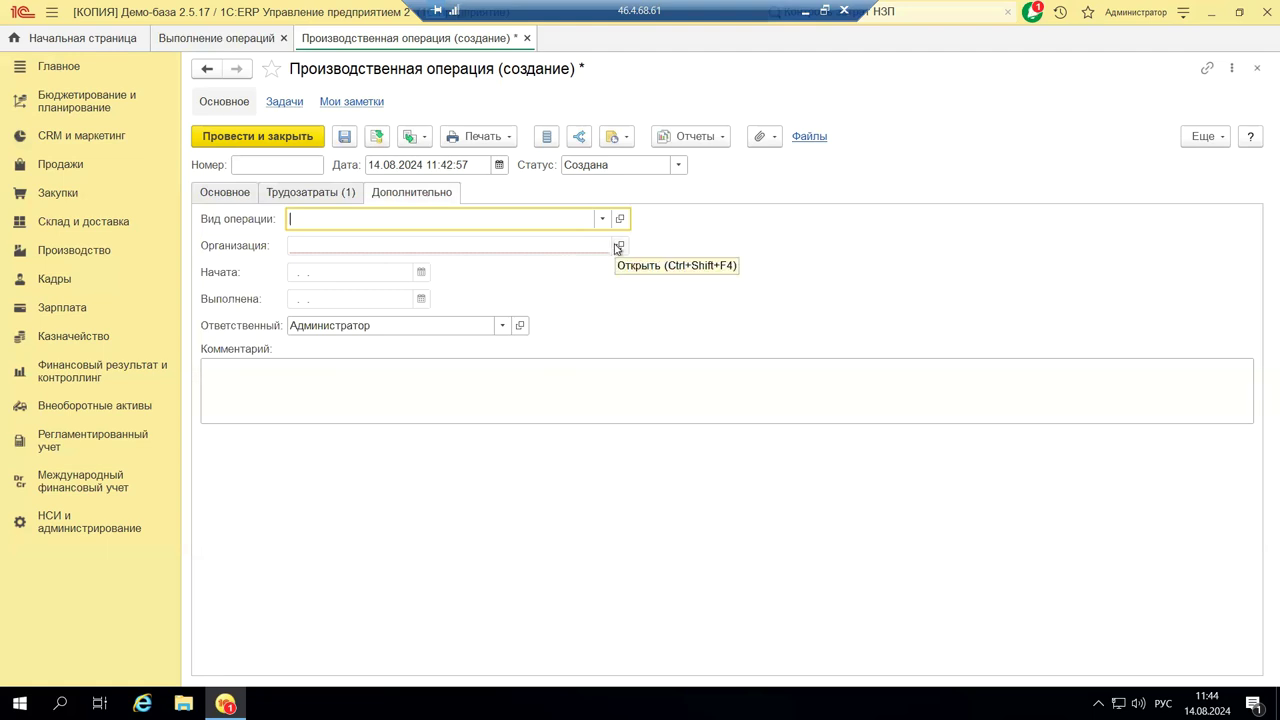
click(377, 246)
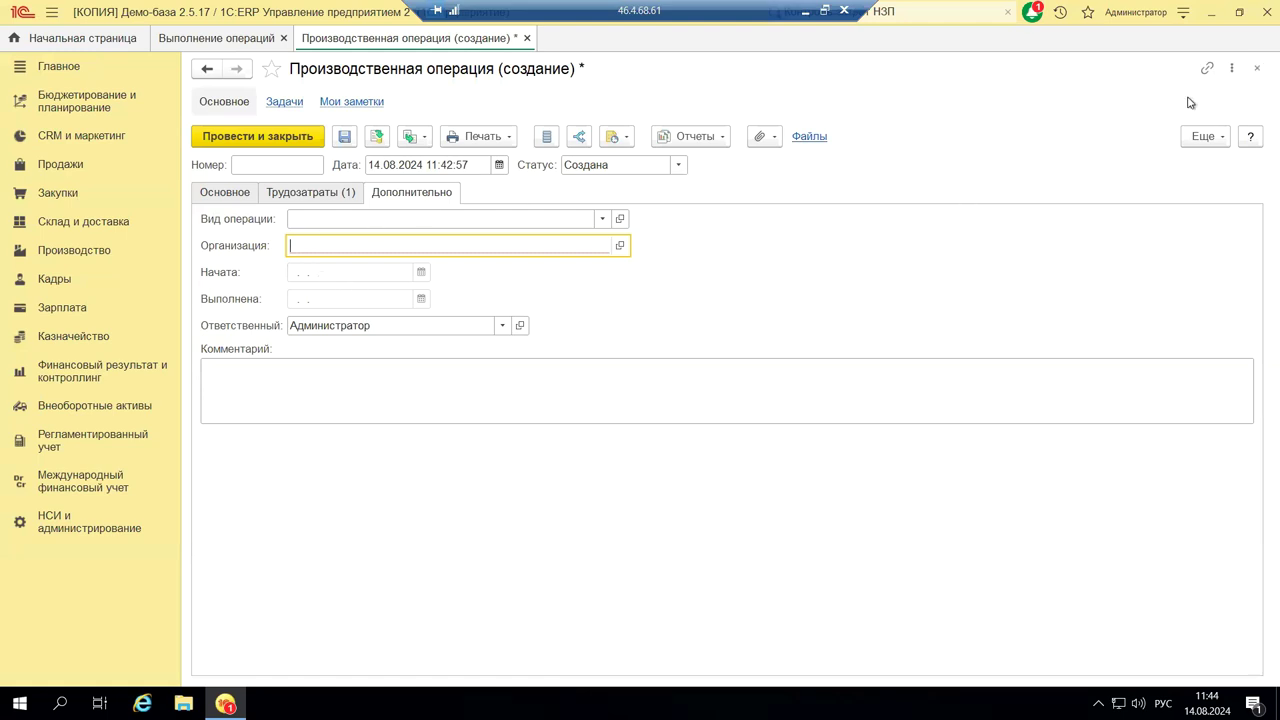
click(1256, 72)
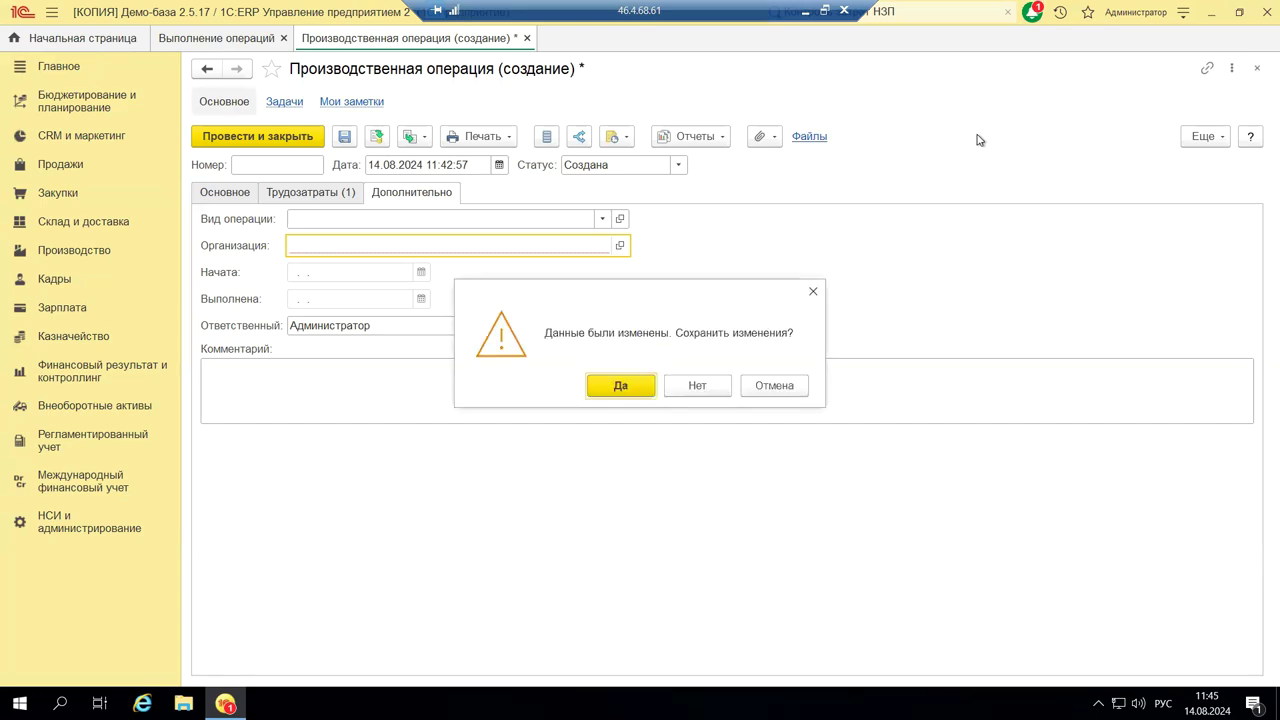
click(685, 388)
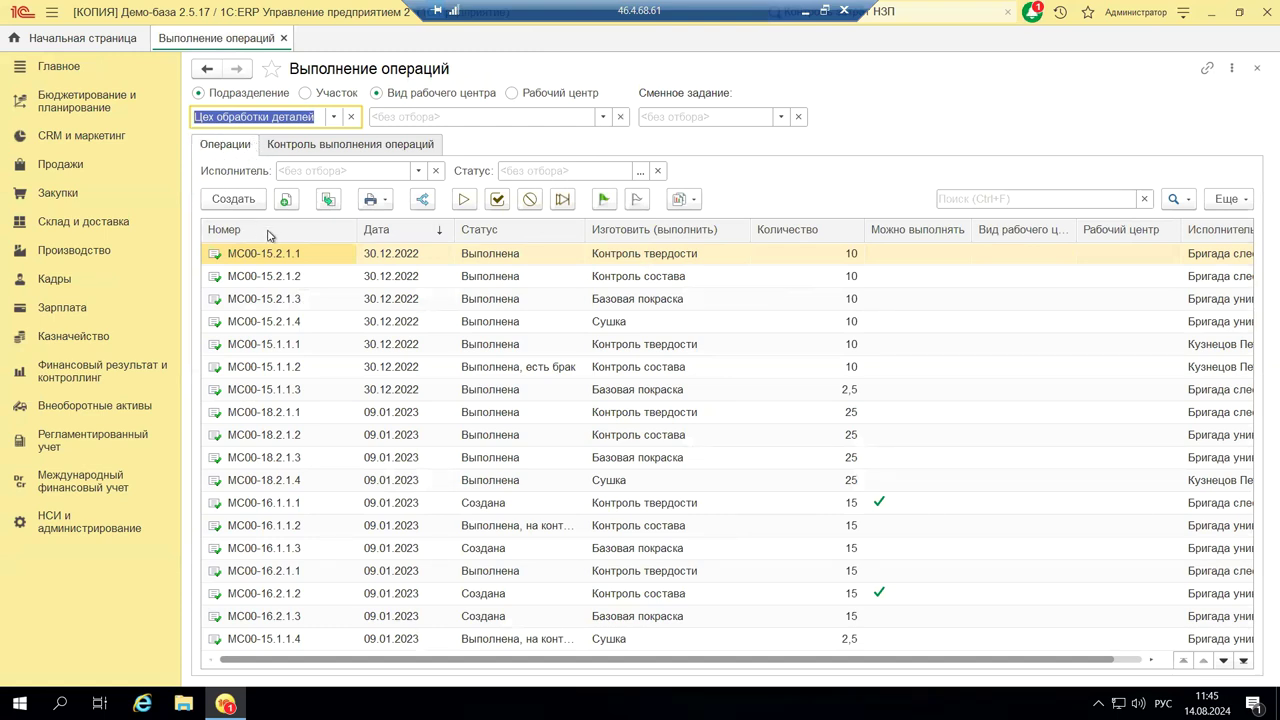
Step: Return to the execution control list and view its executor and status filter choices without applying any filter
click(401, 276)
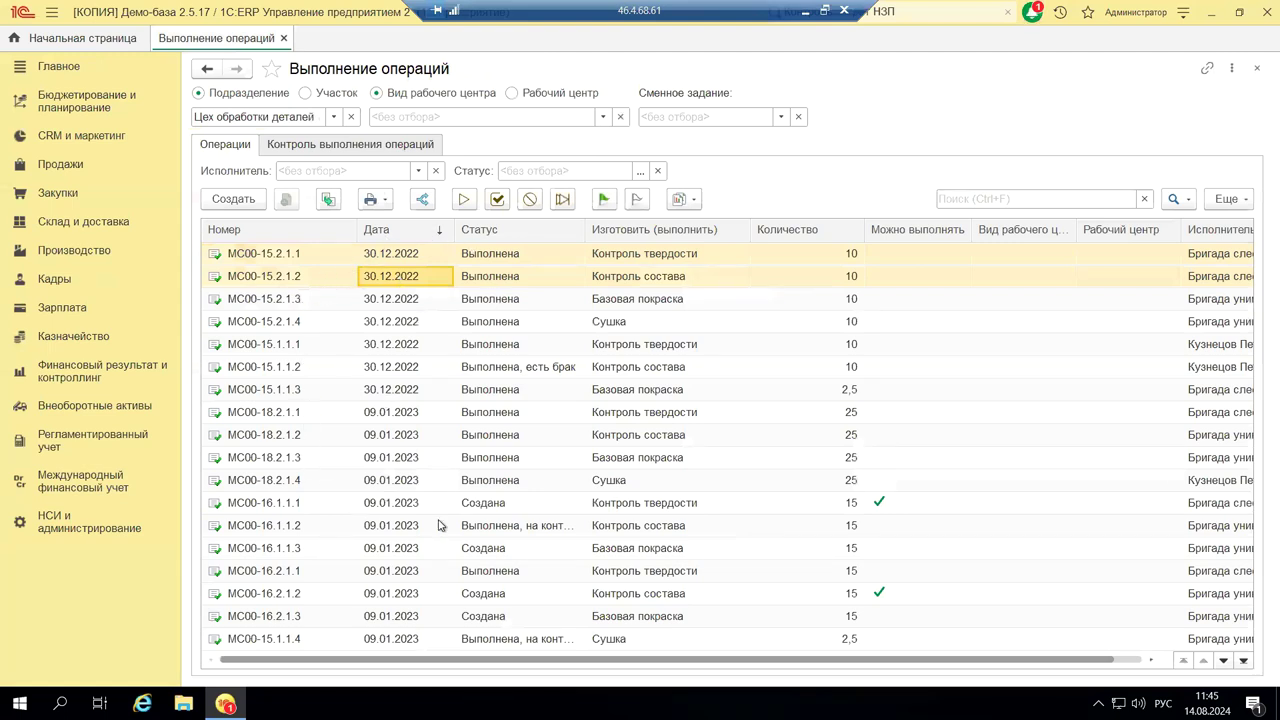
click(378, 146)
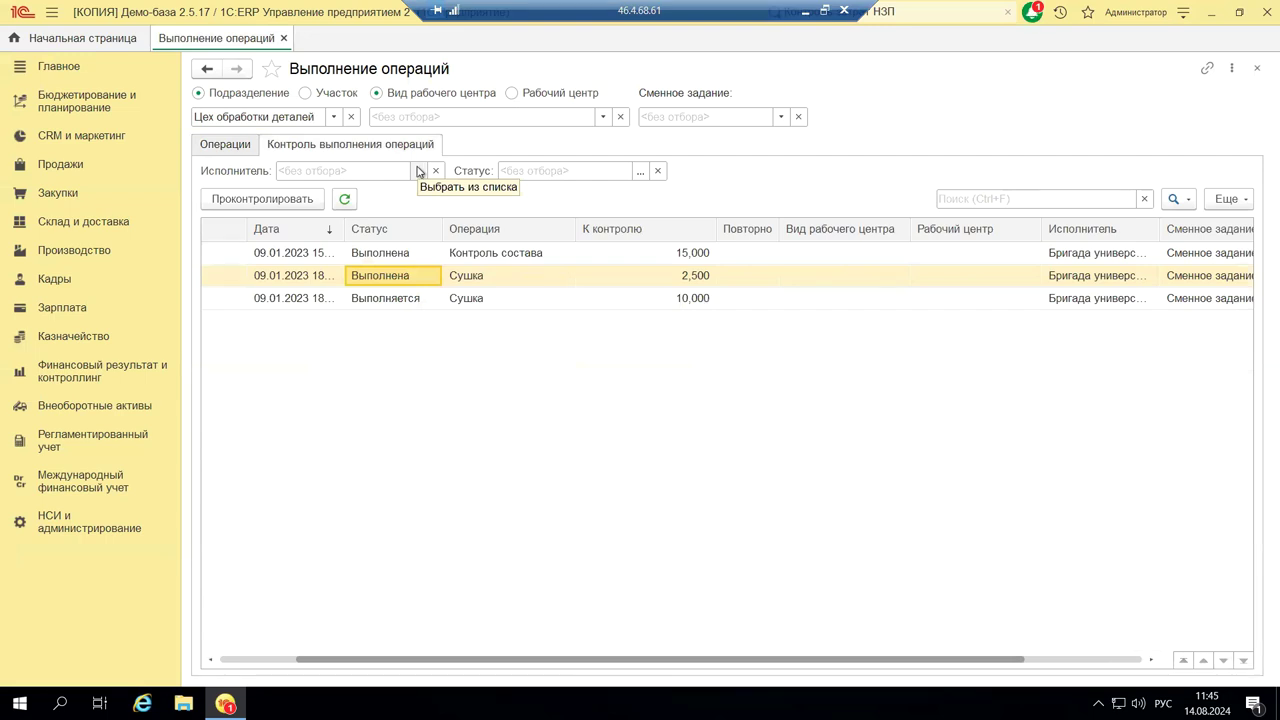
click(419, 172)
click(366, 226)
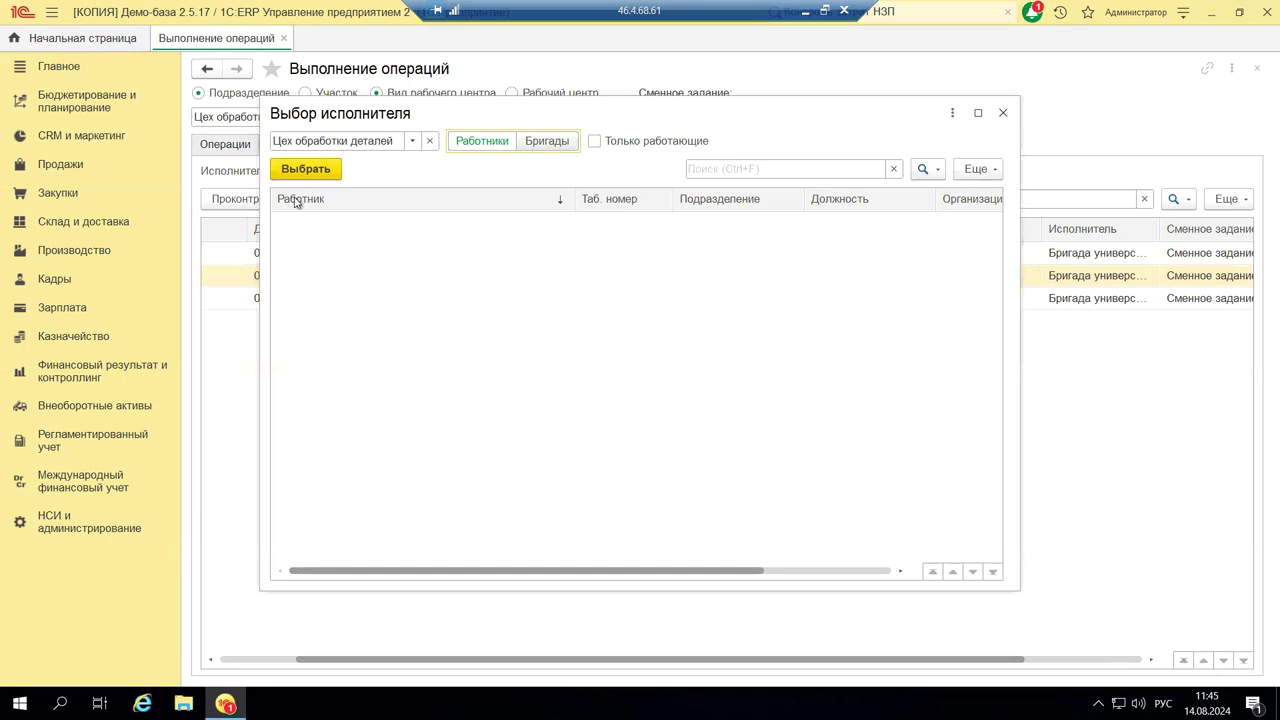
click(1001, 115)
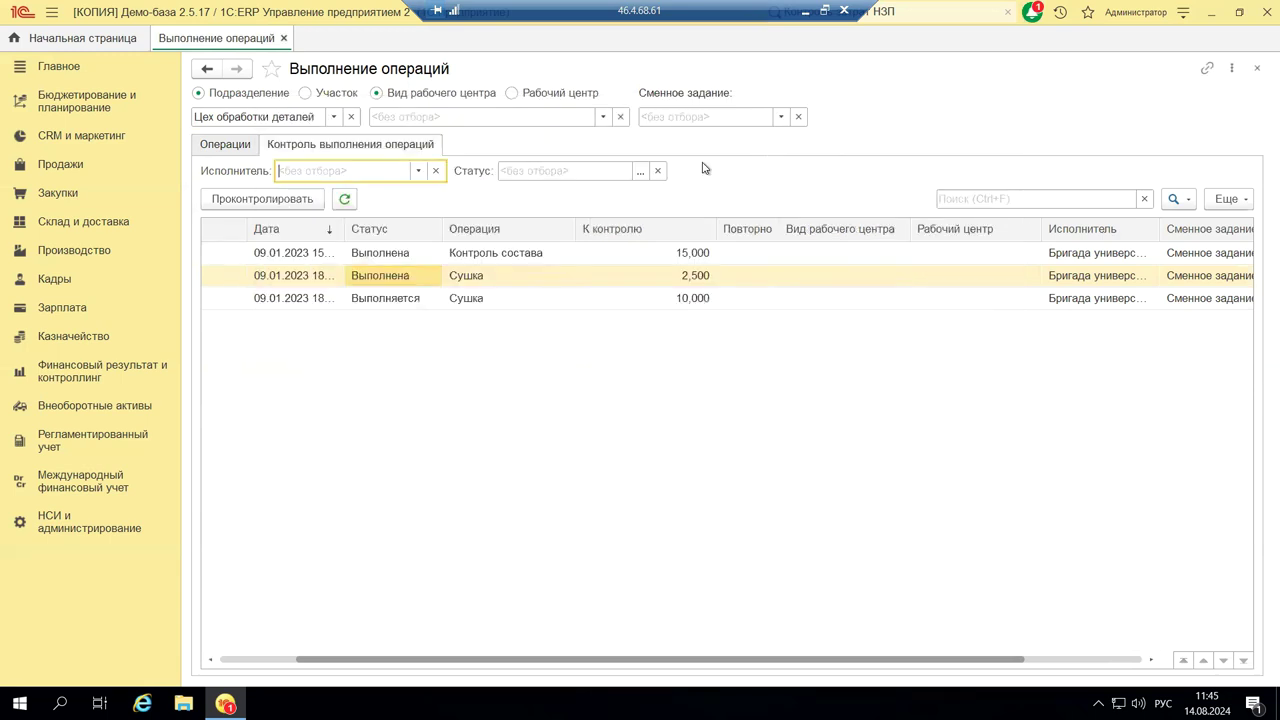
click(641, 175)
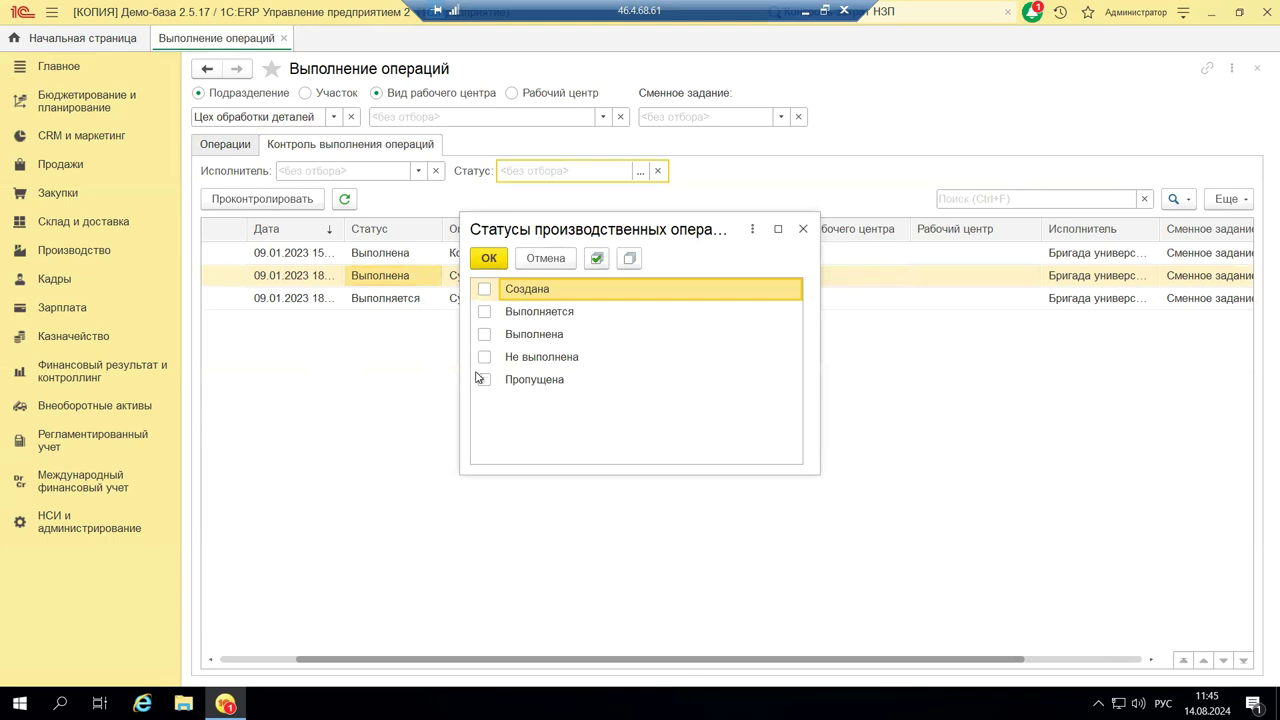
click(800, 230)
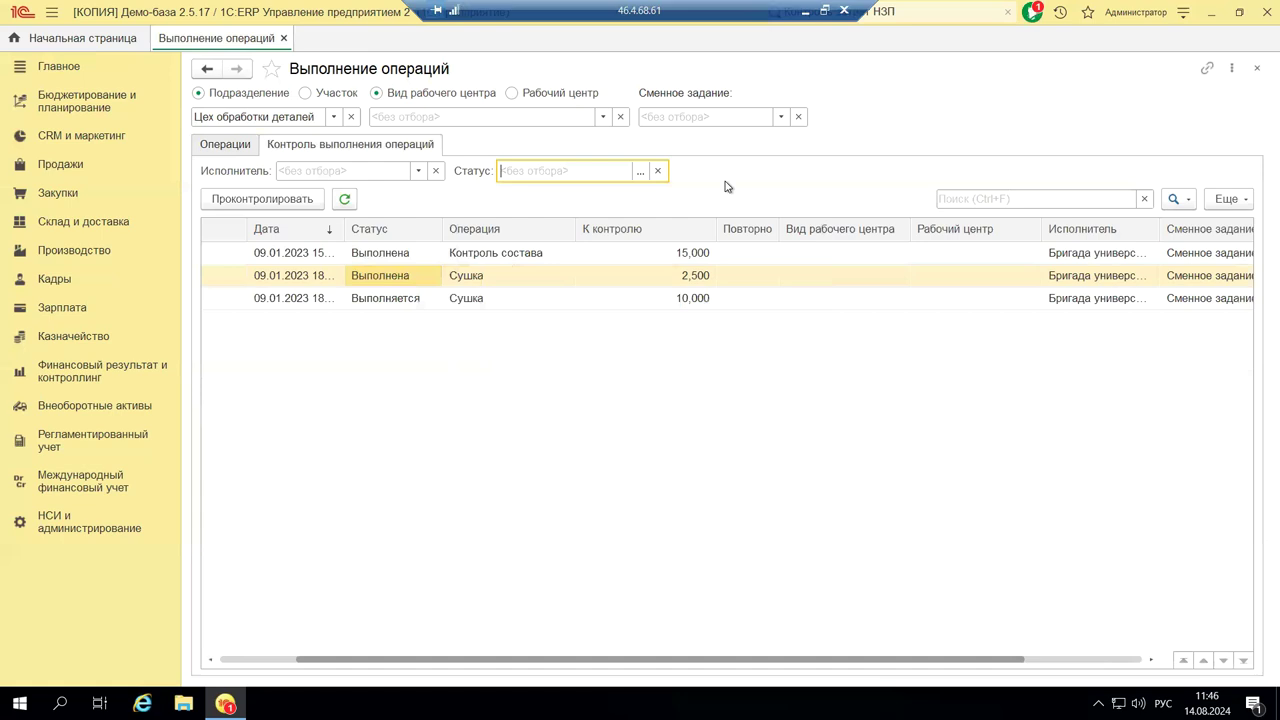
Step: Fill the finished quantity with 2,500 operations in the control form for Сушка, and close the form without applying
click(241, 200)
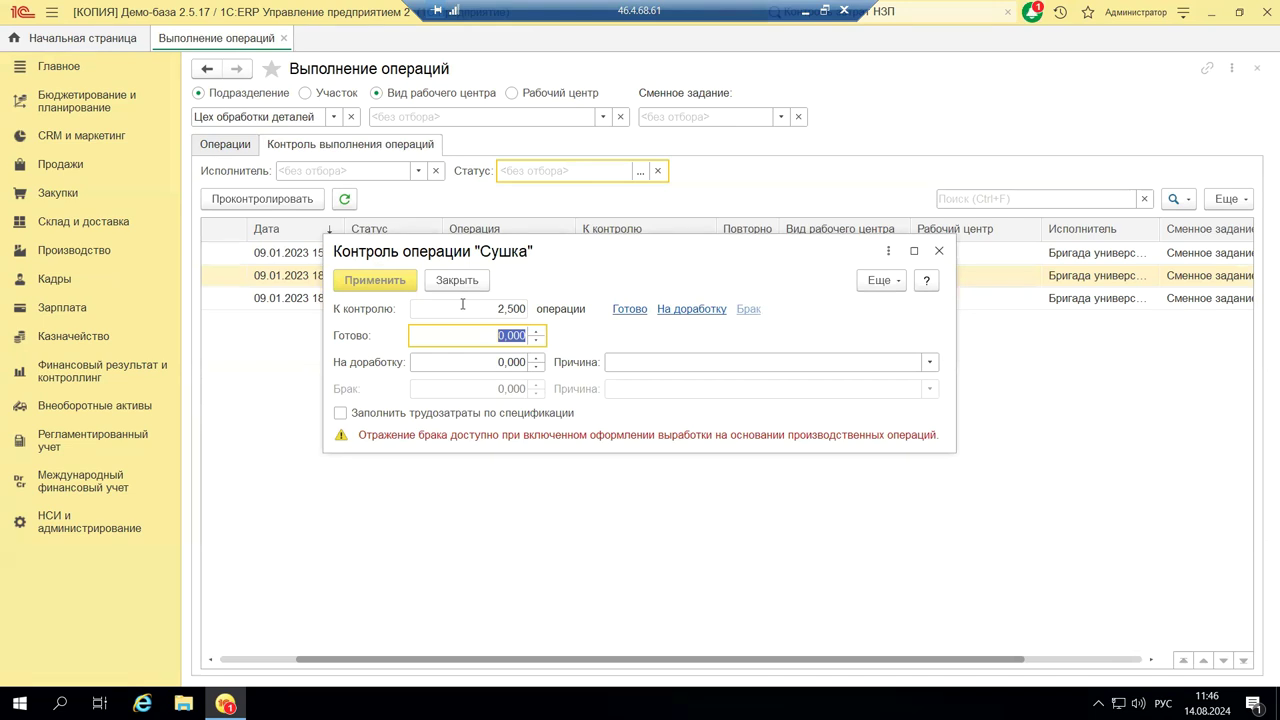
click(630, 310)
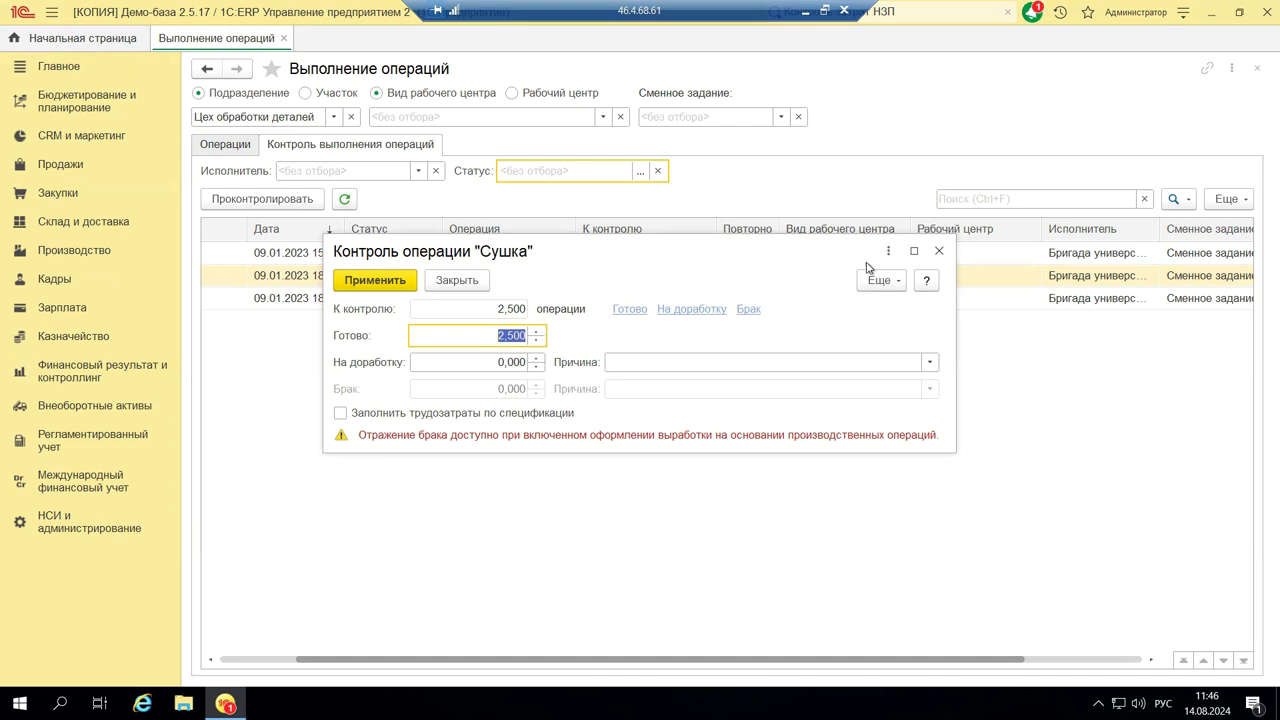
click(940, 253)
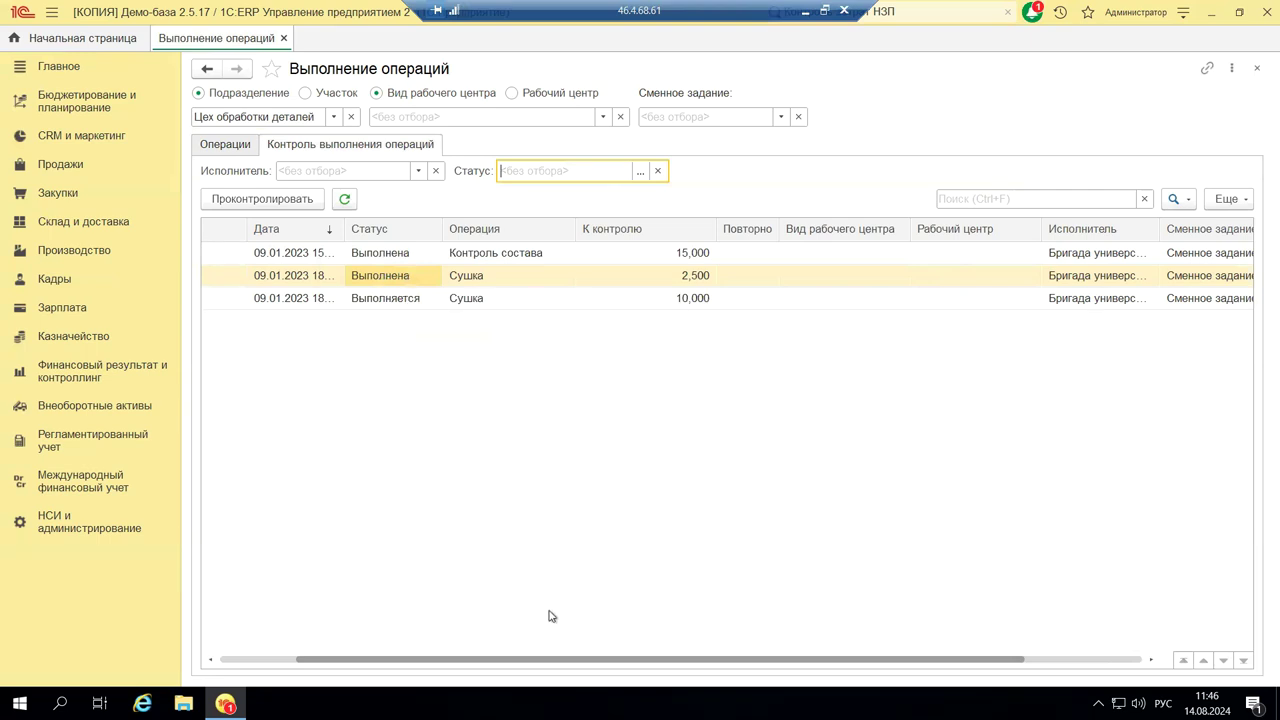
Step: Check the remaining control list columns, close Выполнение операций, and switch to the PowerPoint presentation to view slide thumbnails 16 to 18
drag(533, 661, 829, 677)
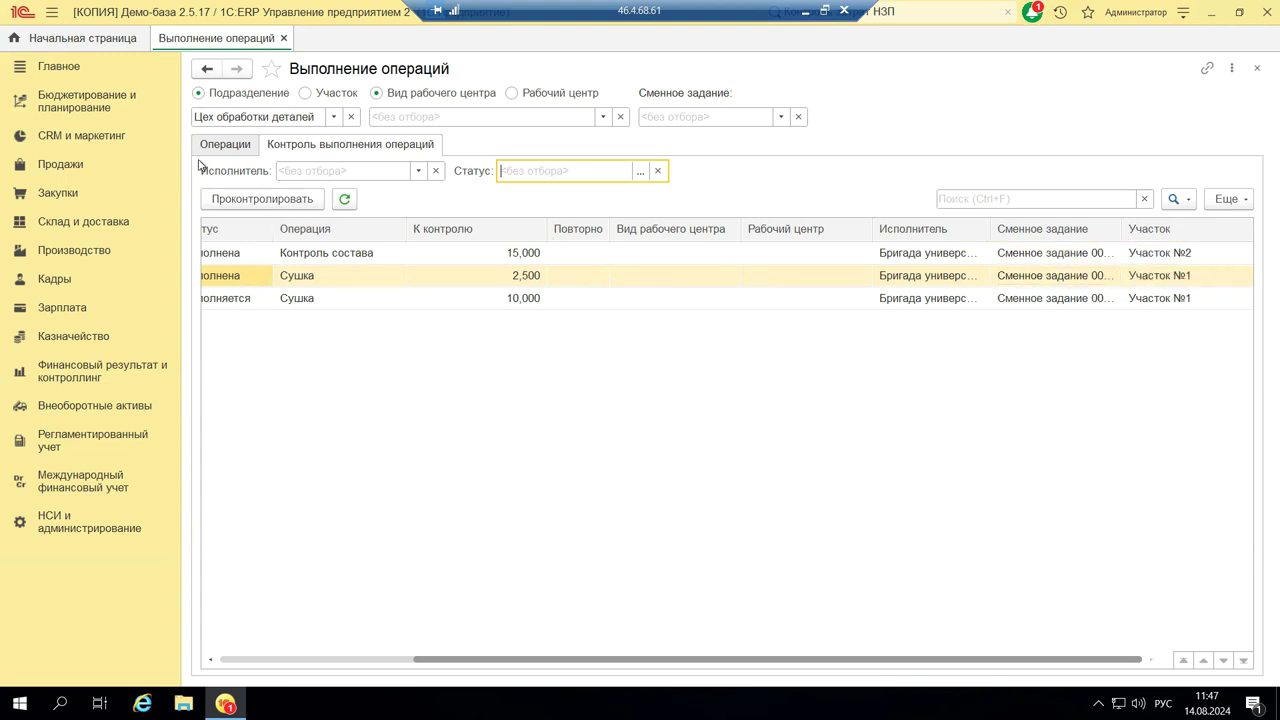
click(1257, 68)
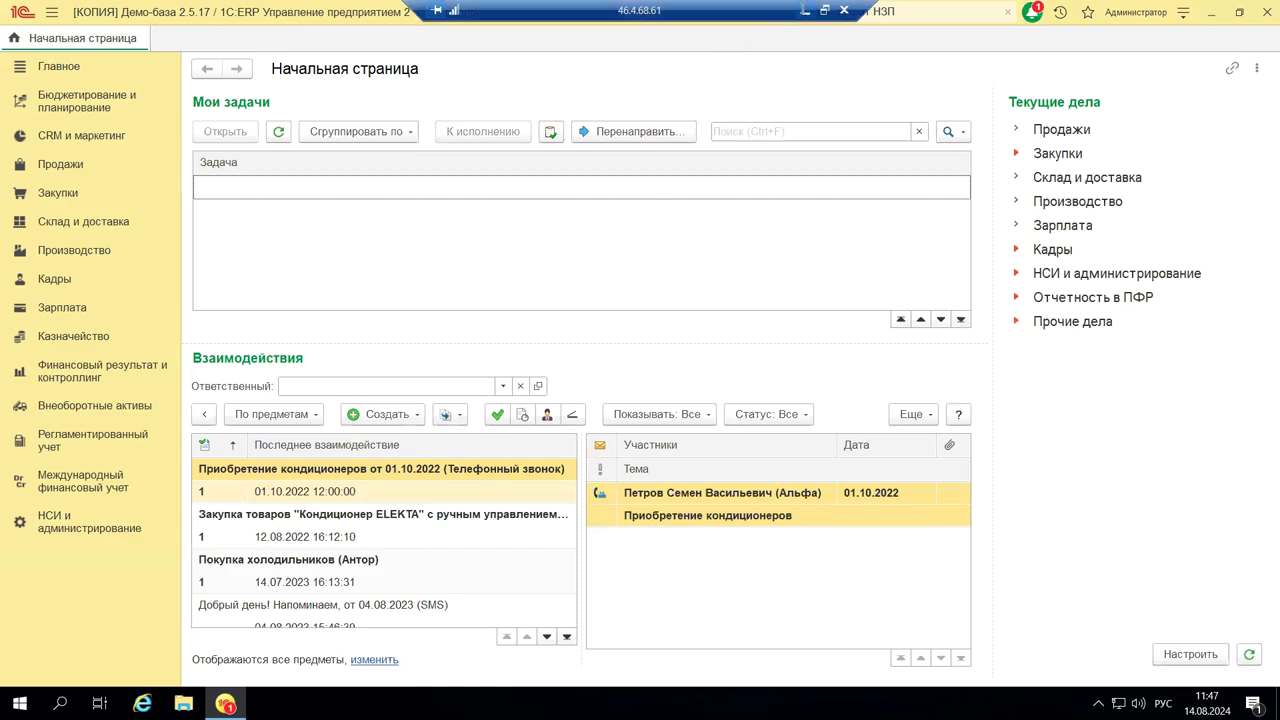
click(803, 10)
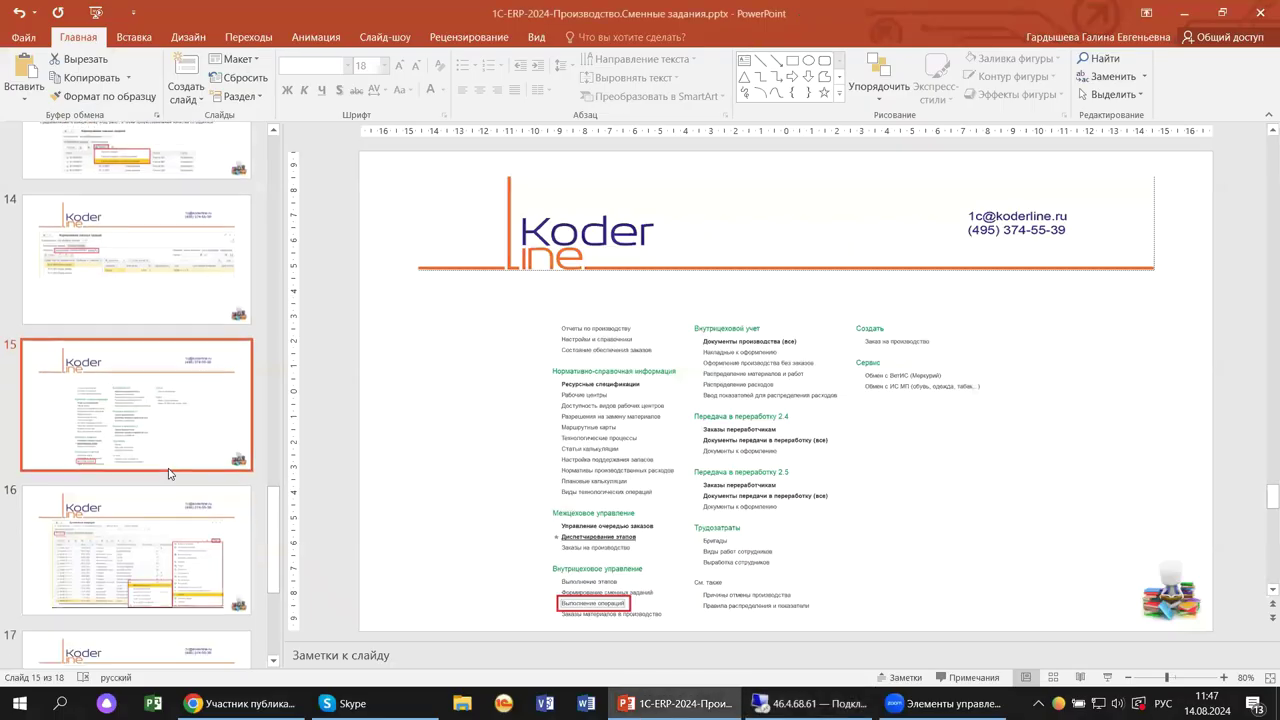
scroll(169, 474, down, 4)
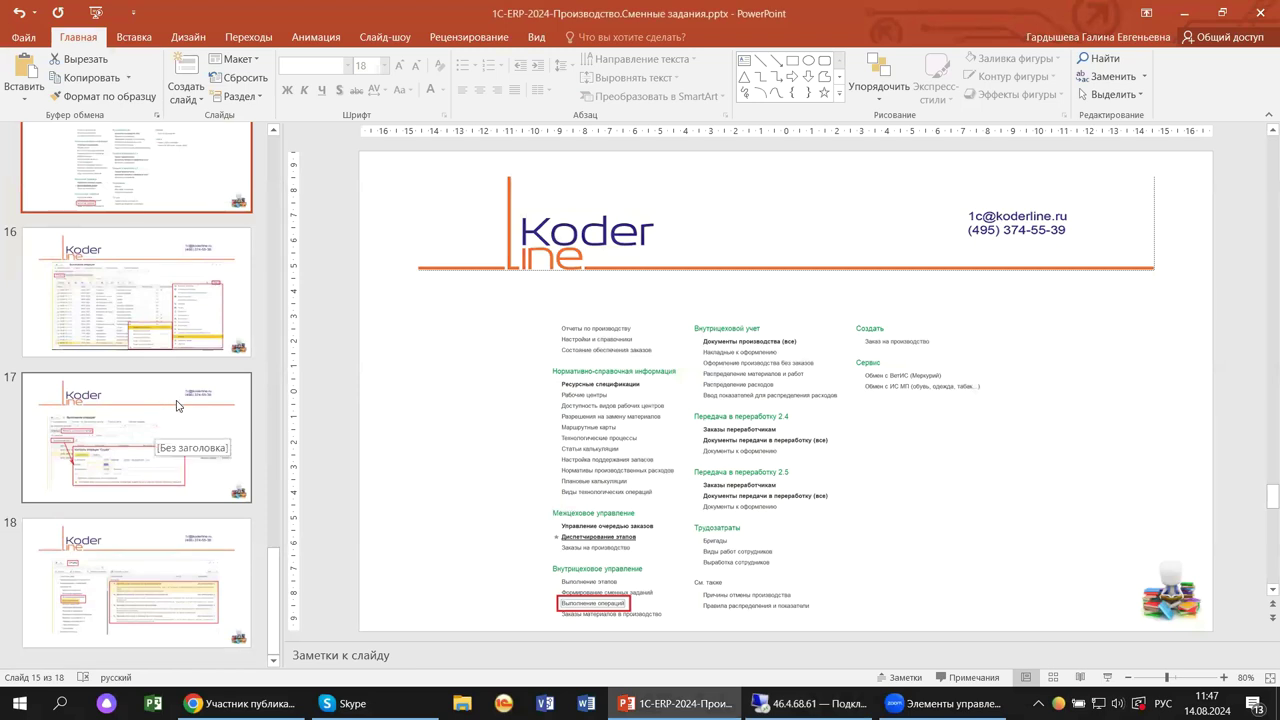
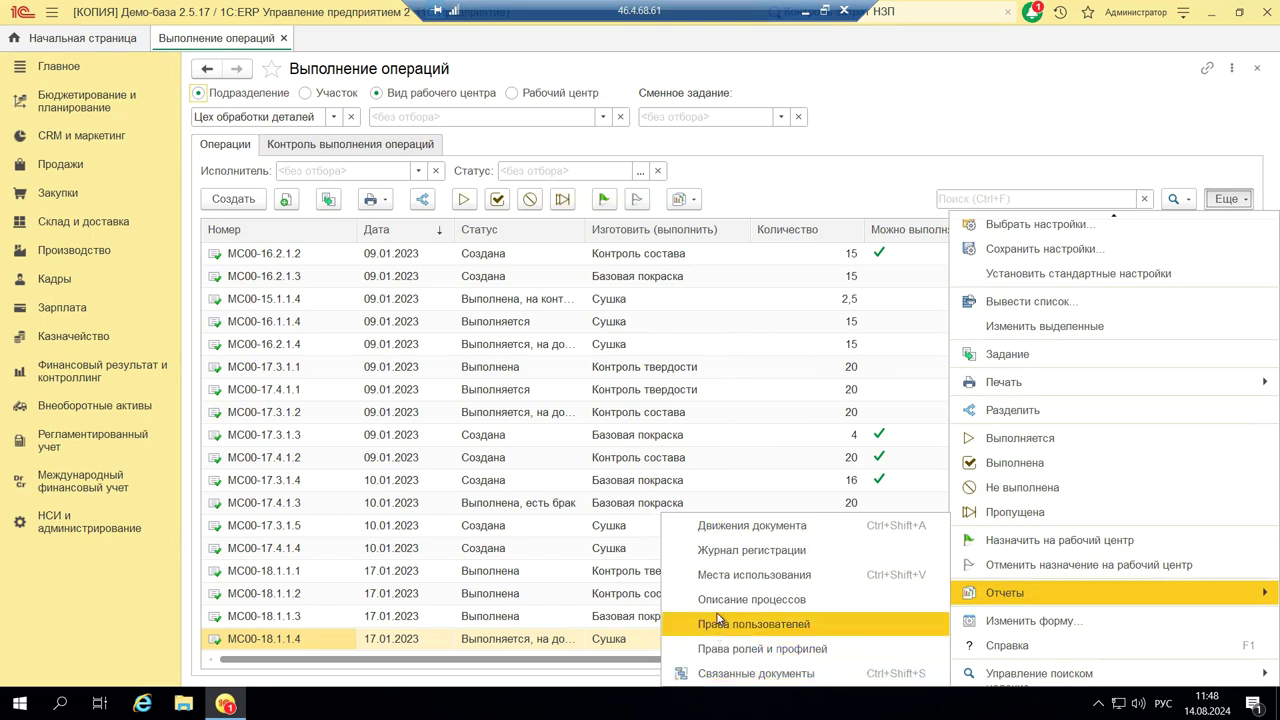
Step: Generate the Движения документа report for the production operation МС00-18.1.1.4, and close the report
click(745, 533)
click(246, 140)
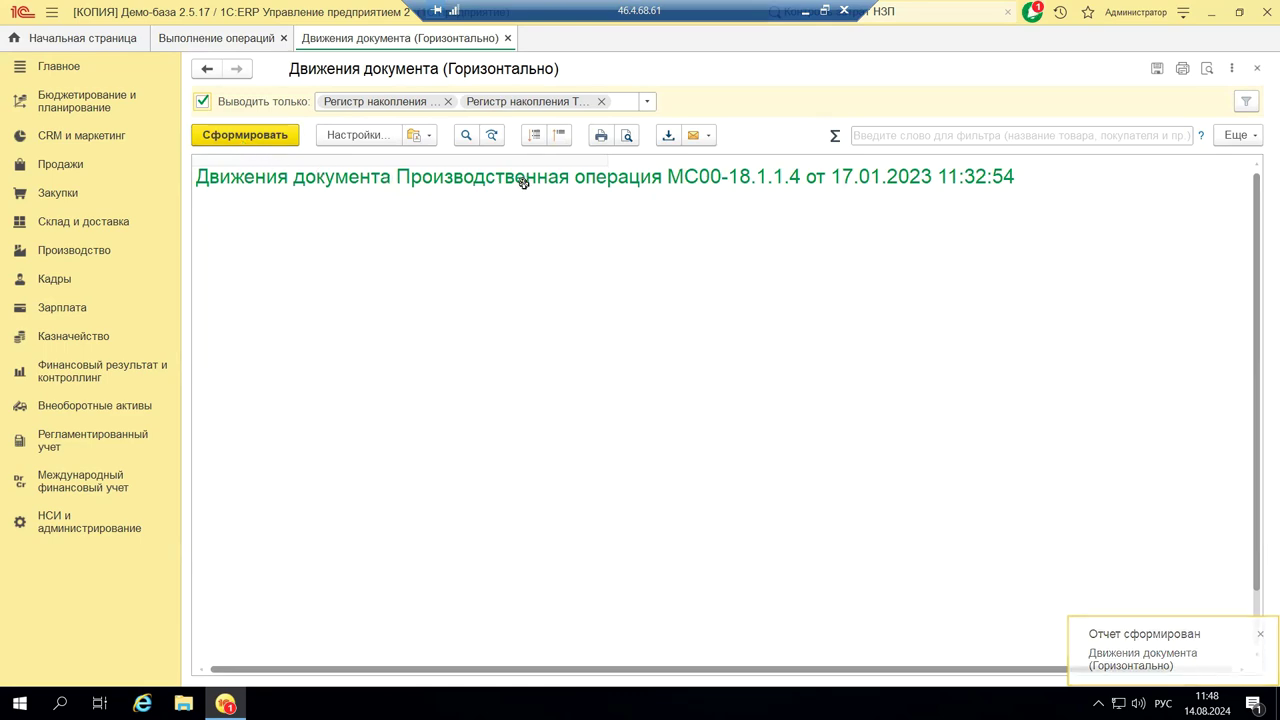
click(1258, 70)
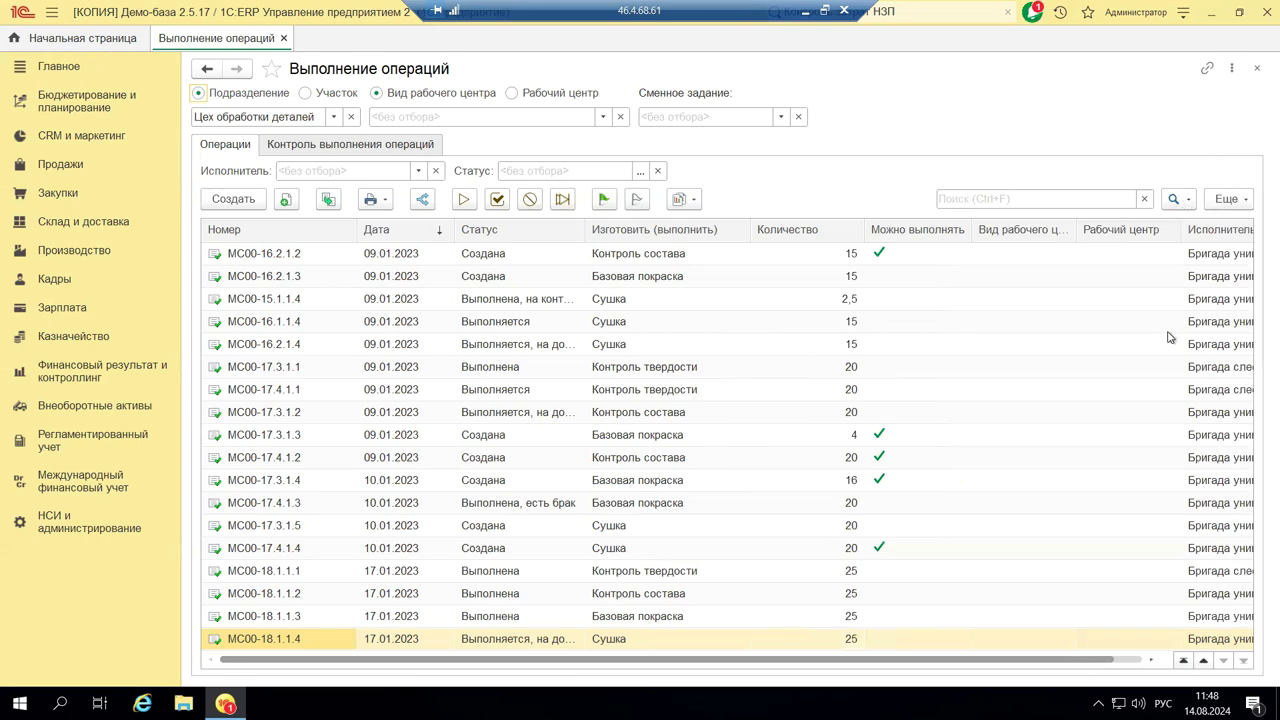
Step: View the additional commands of the operations list and its available document reports without running any of them
click(1227, 199)
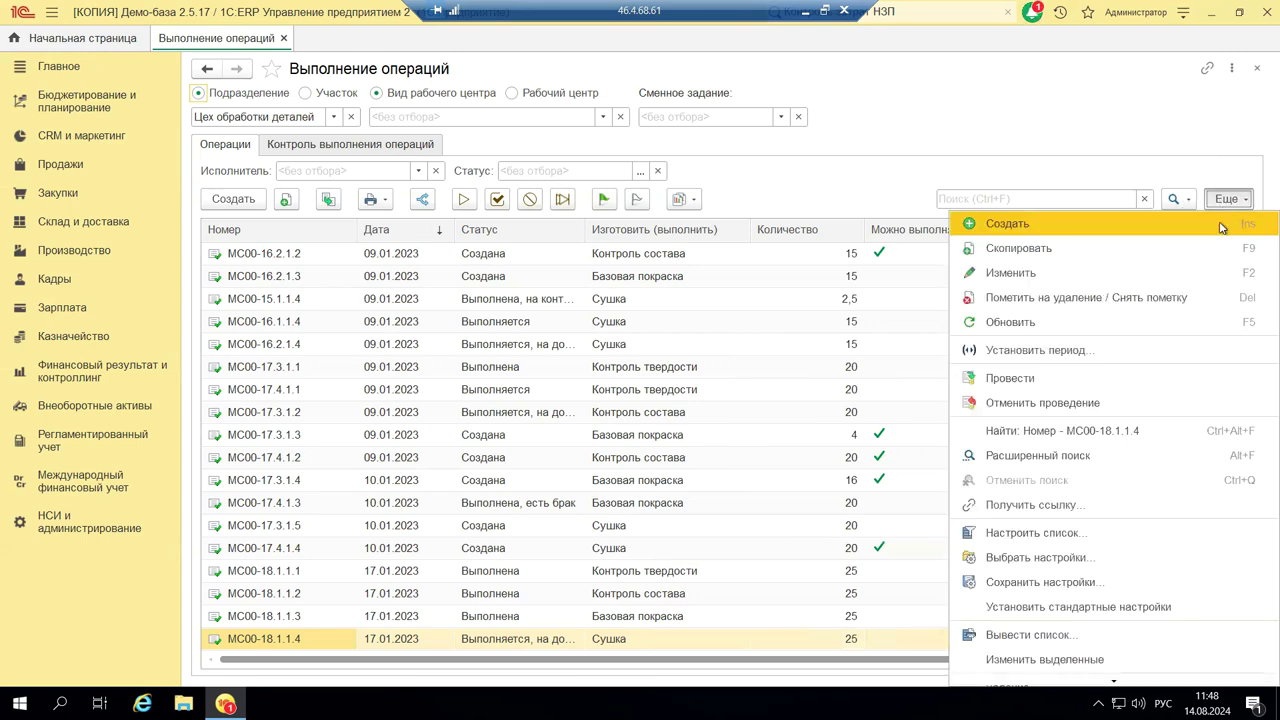
scroll(1120, 607, down, 5)
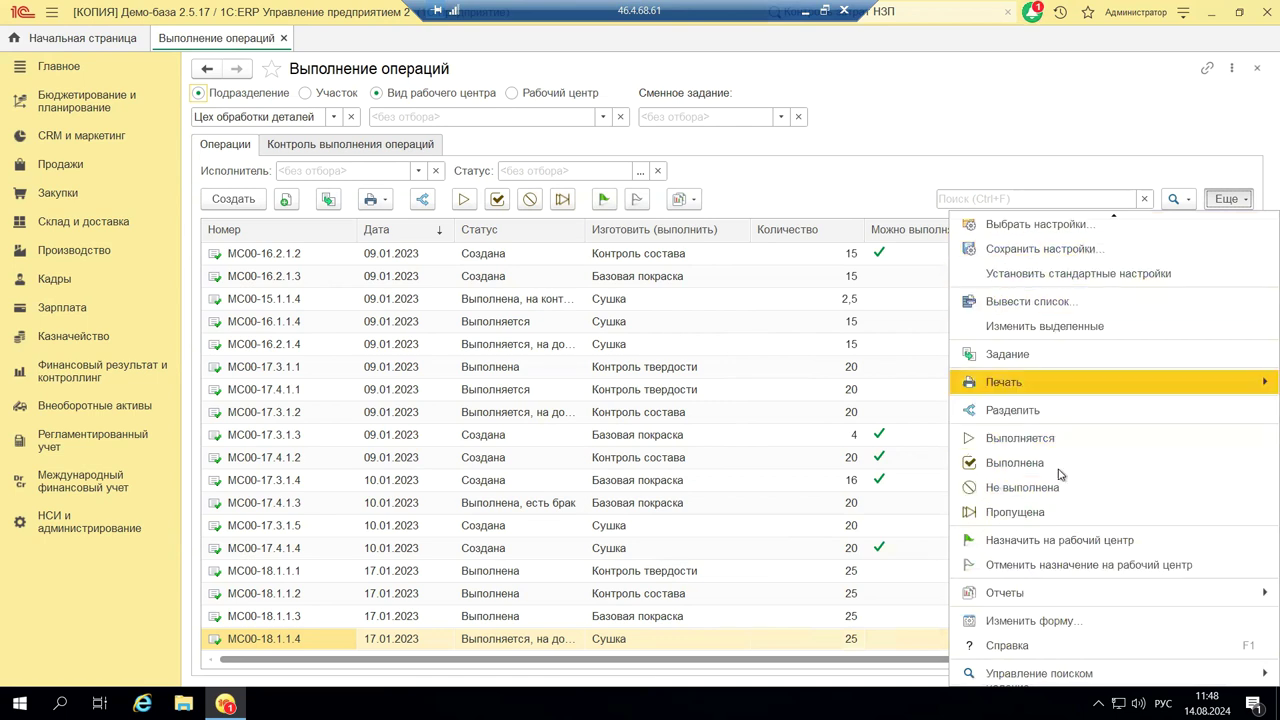
mouse_move(1066, 600)
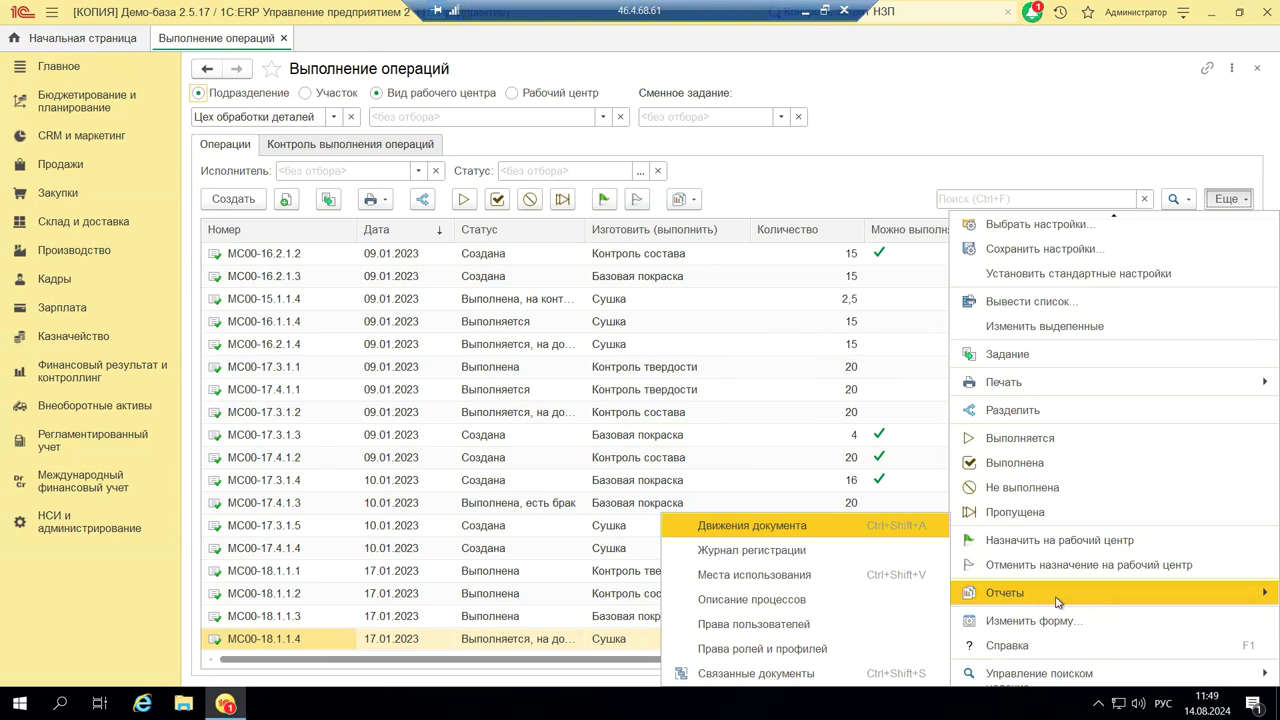
click(728, 328)
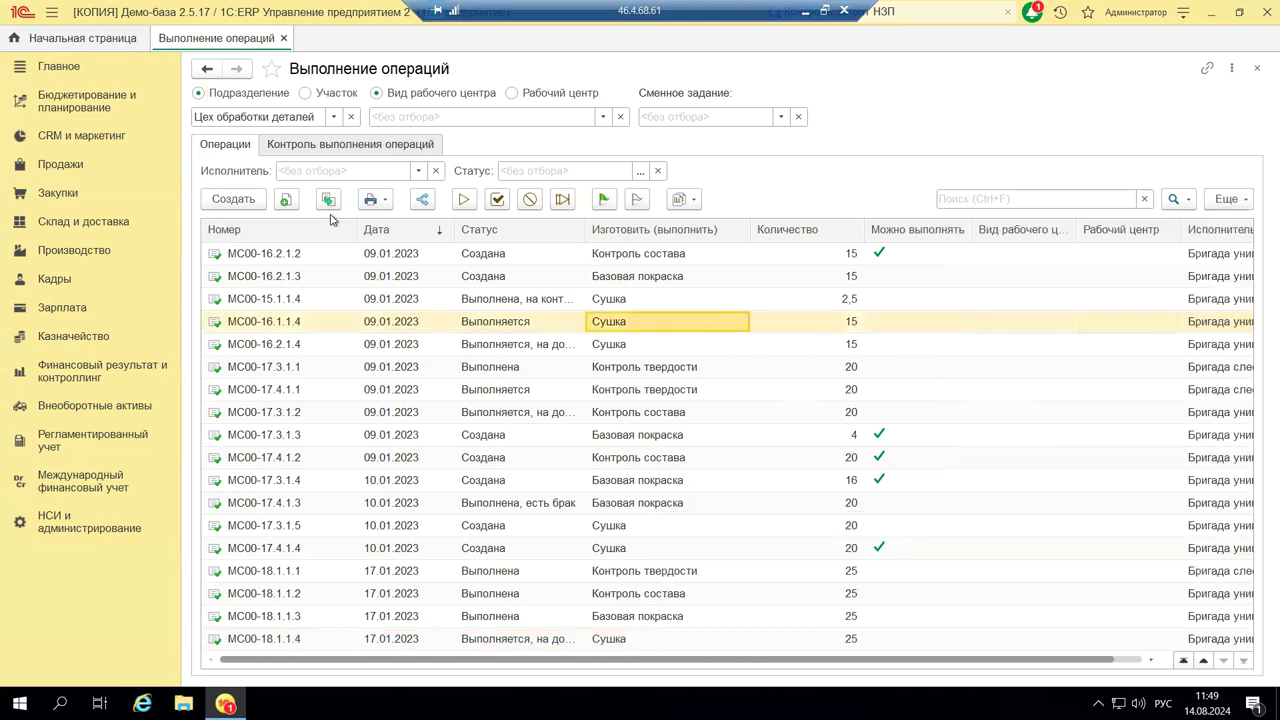
Step: Switch to slide 16 of the PowerPoint presentation, and return to the remote 1C:ERP session
click(803, 13)
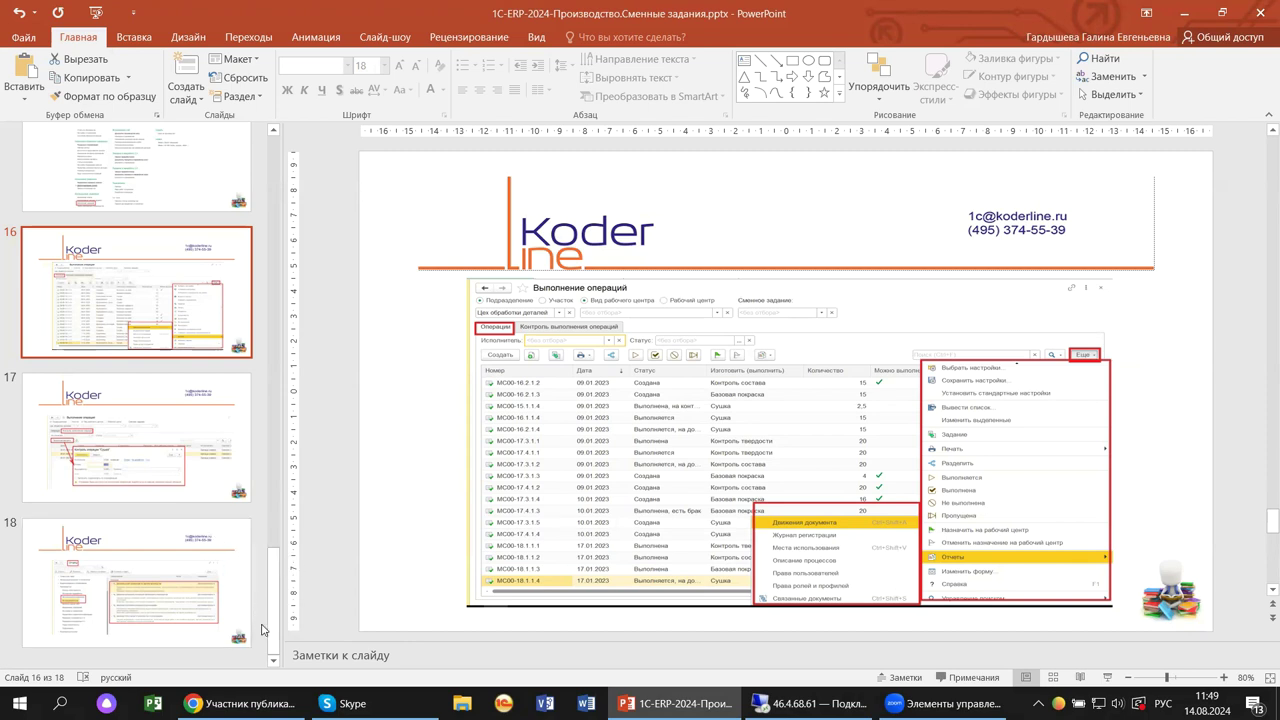
mouse_move(675, 703)
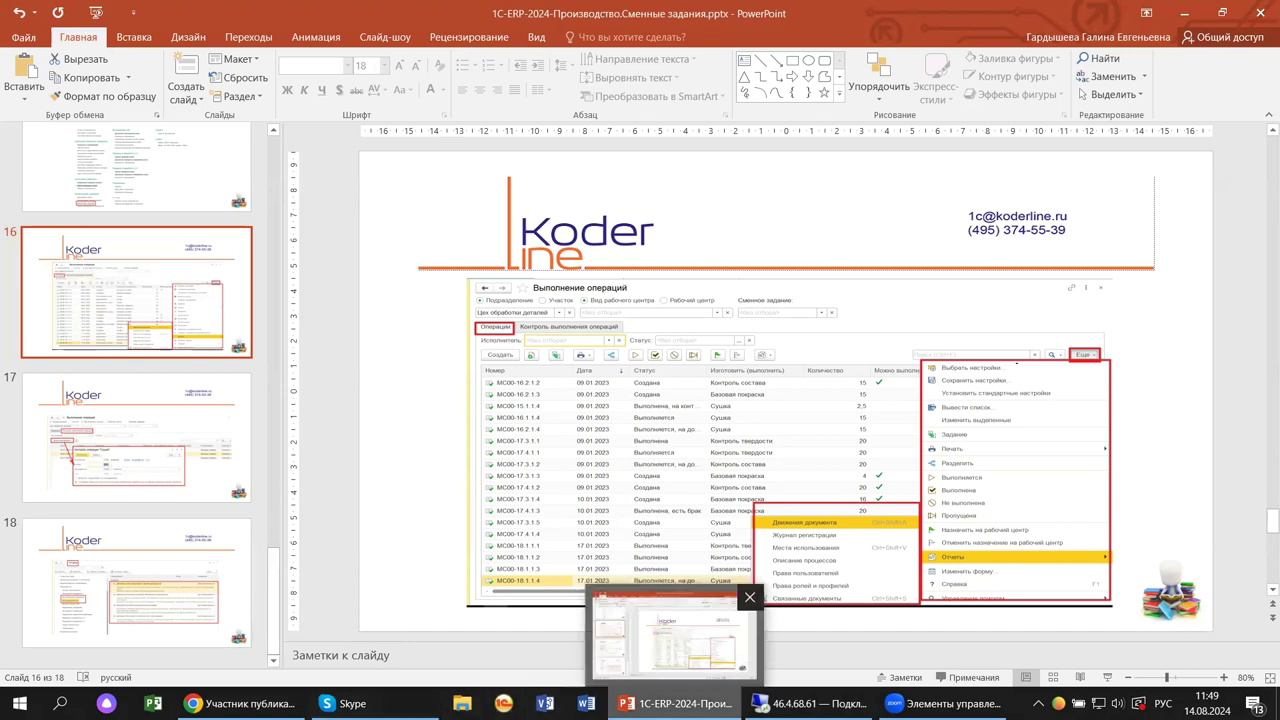
click(795, 703)
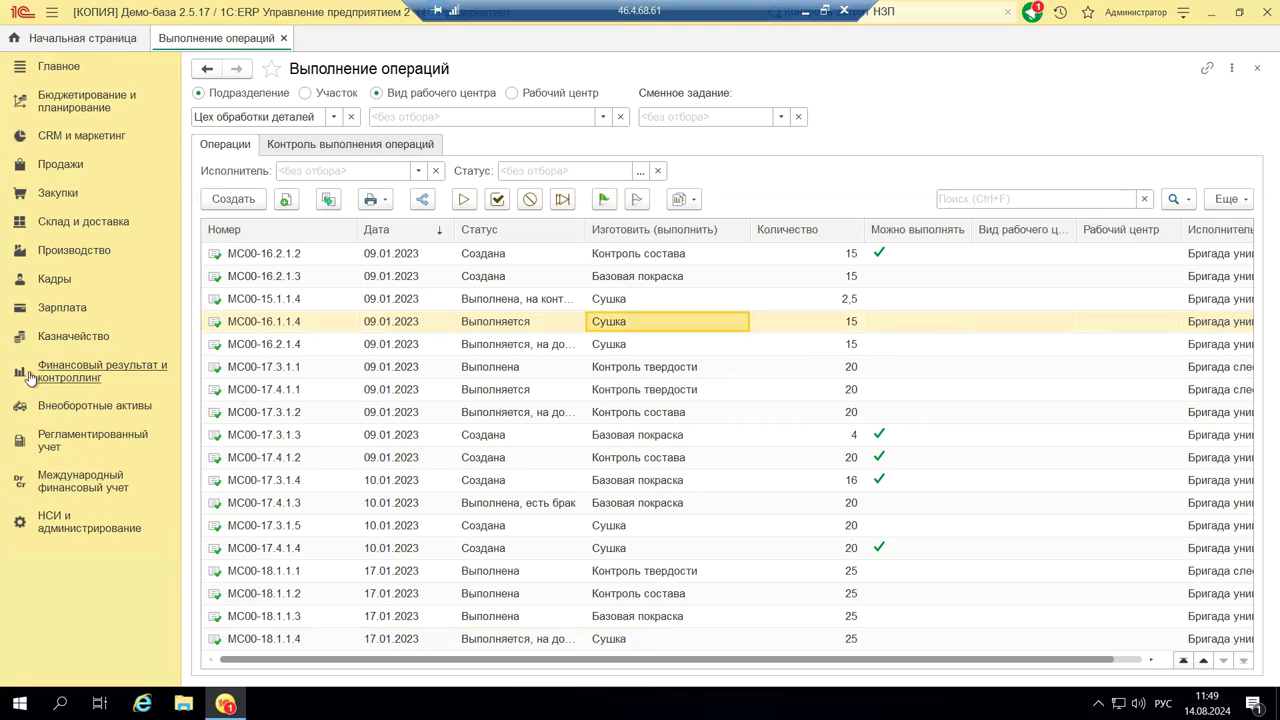
Step: Open Отчеты по производству from the Производство section and look through all its report groups
click(88, 255)
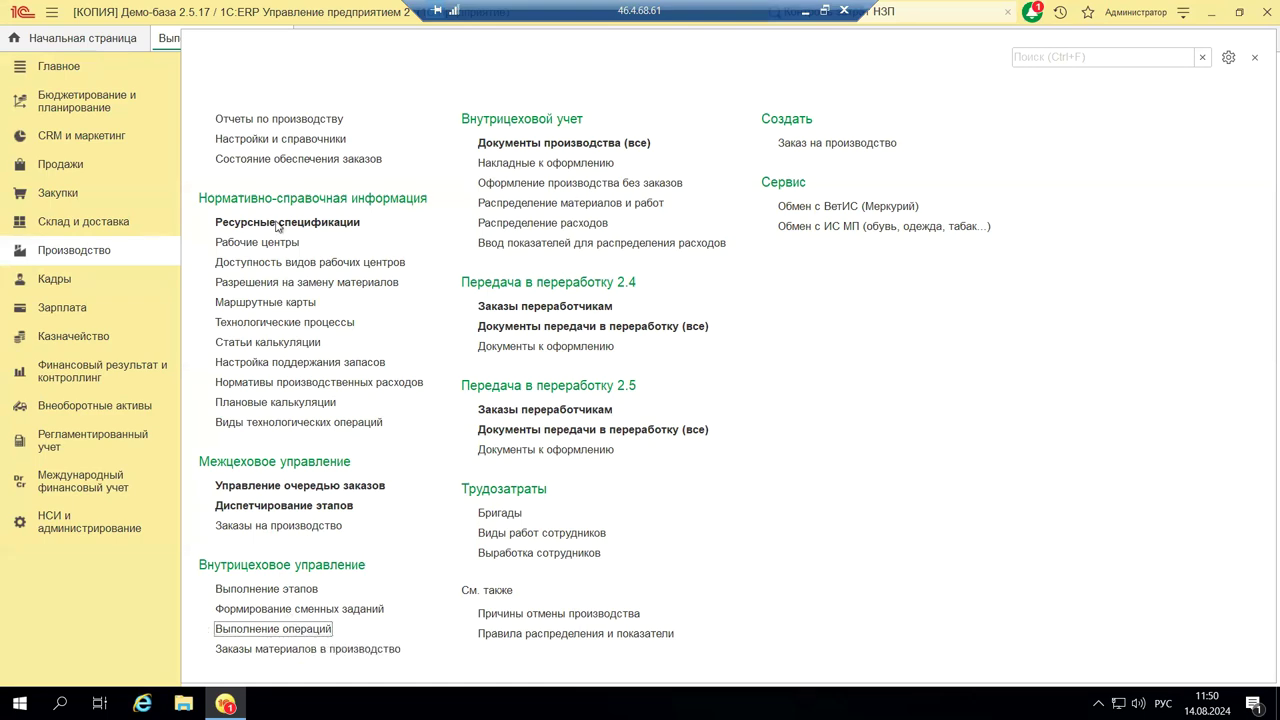
click(251, 120)
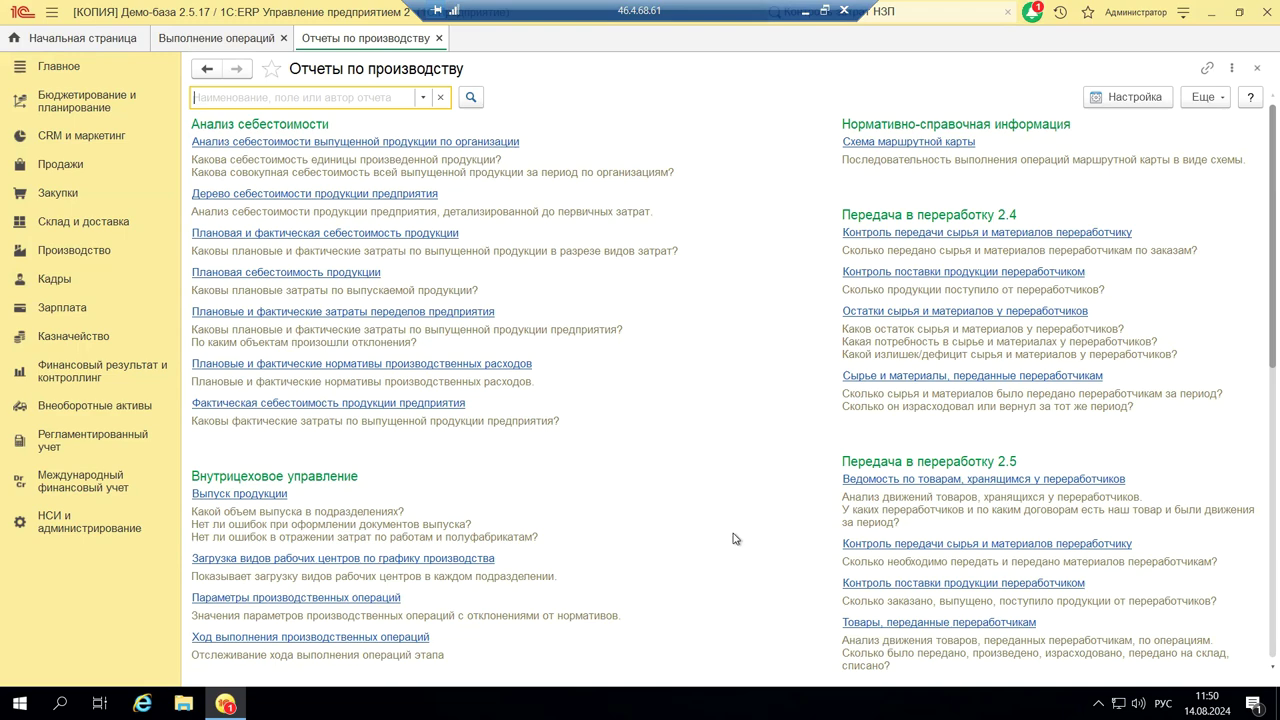
scroll(677, 598, down, 5)
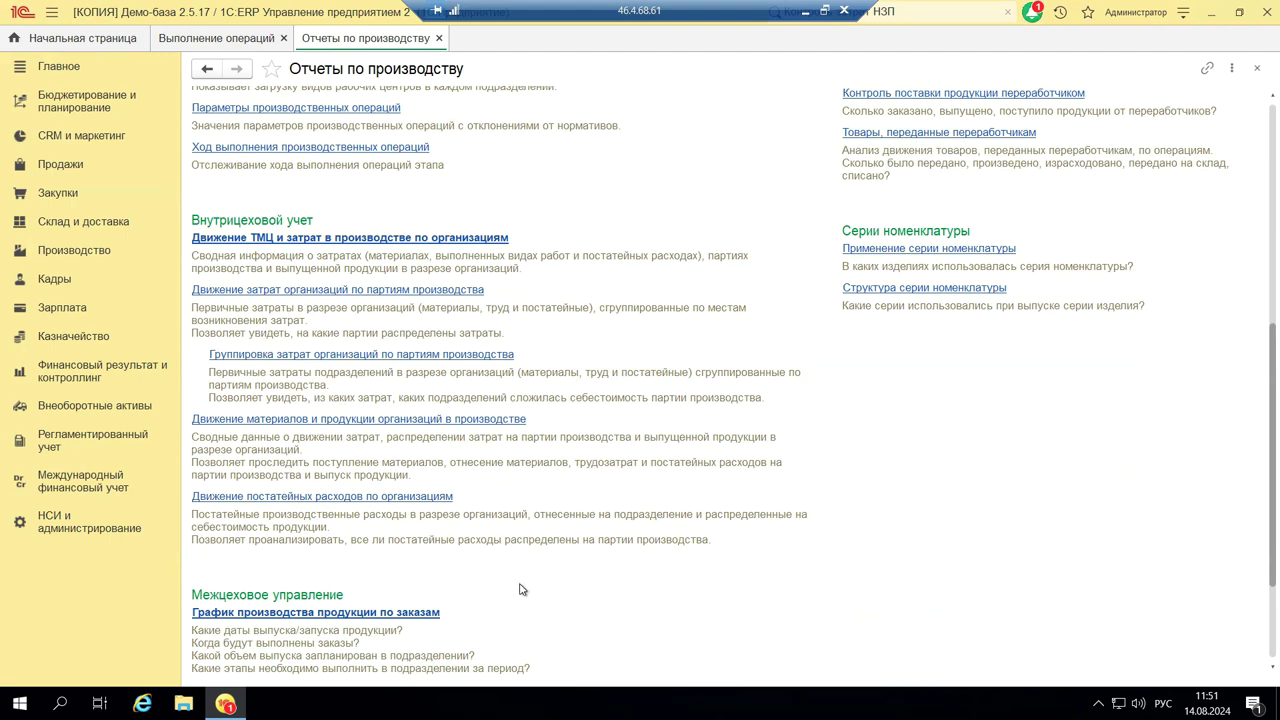
scroll(663, 486, down, 3)
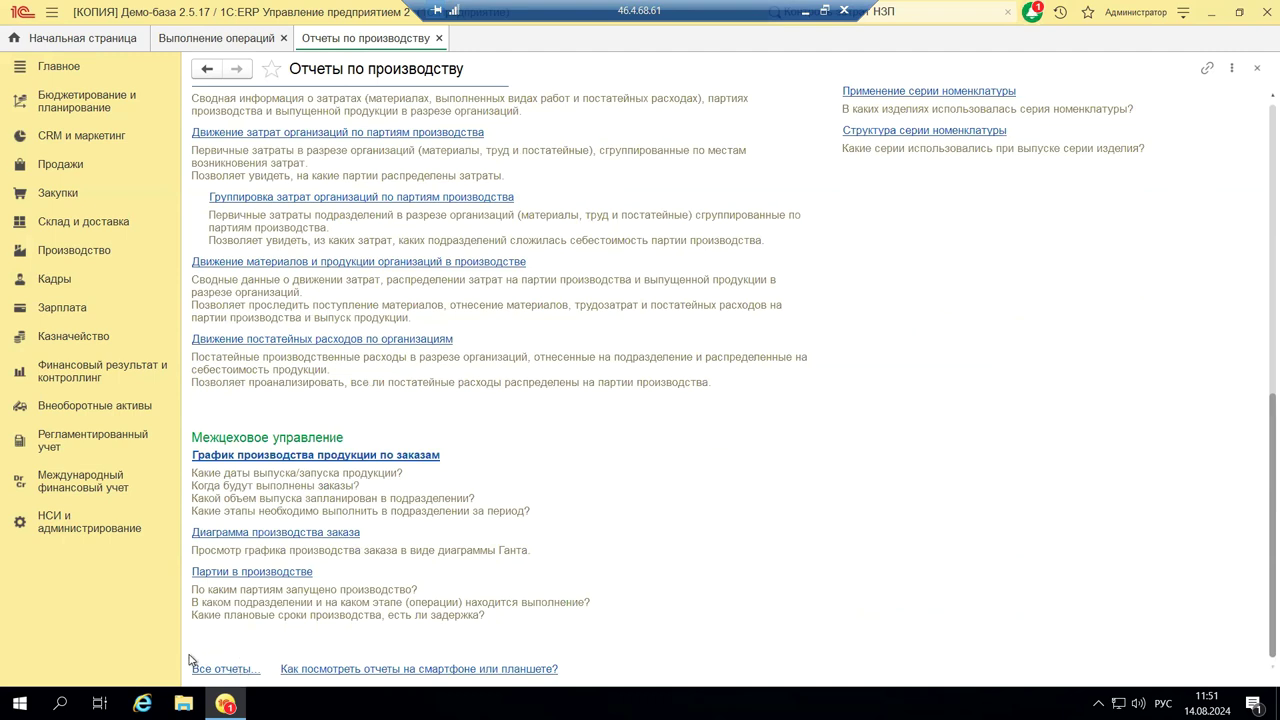
Step: Open the list of all reports and compare the reports under Внутрицеховое управление and Внутрицеховой учет
click(240, 670)
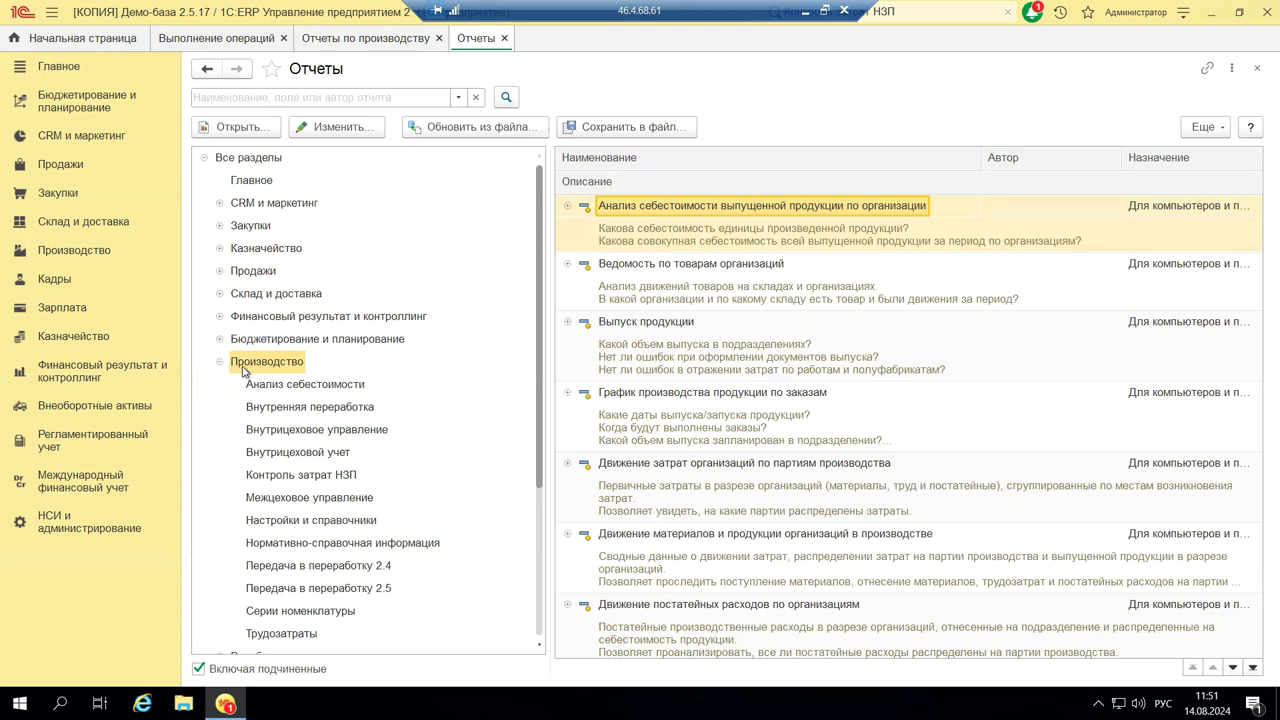
click(259, 431)
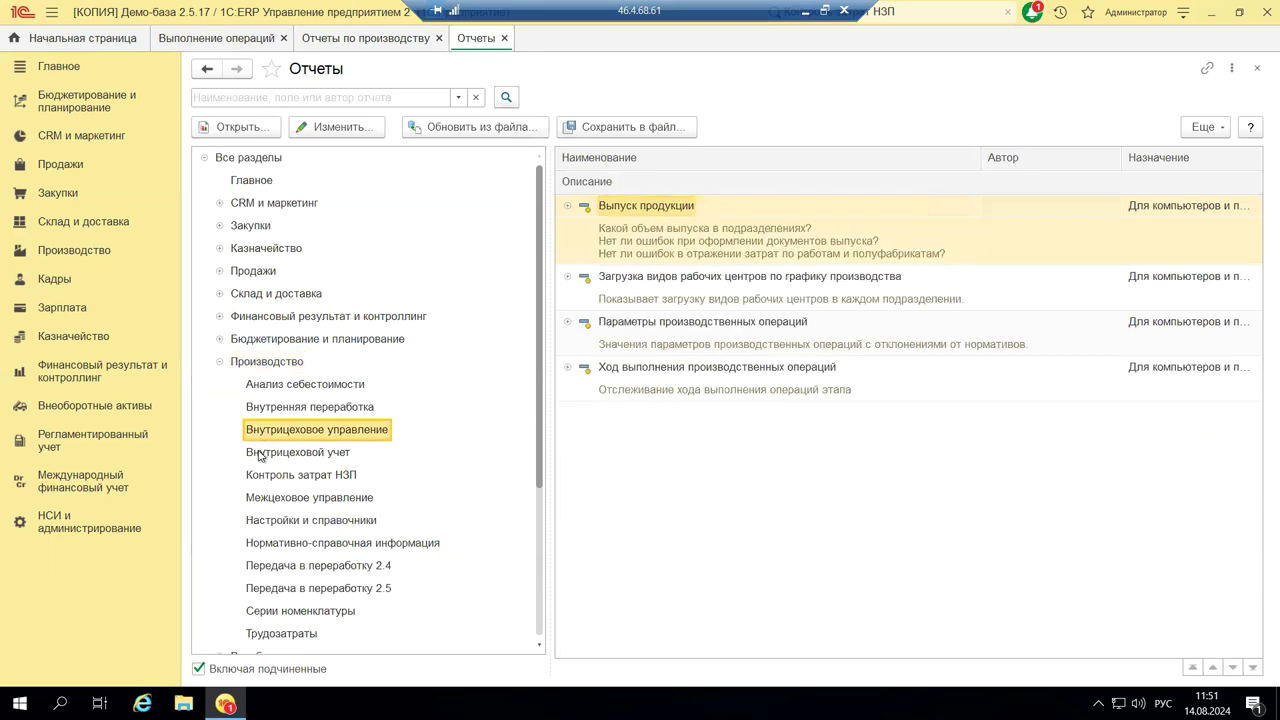
click(253, 455)
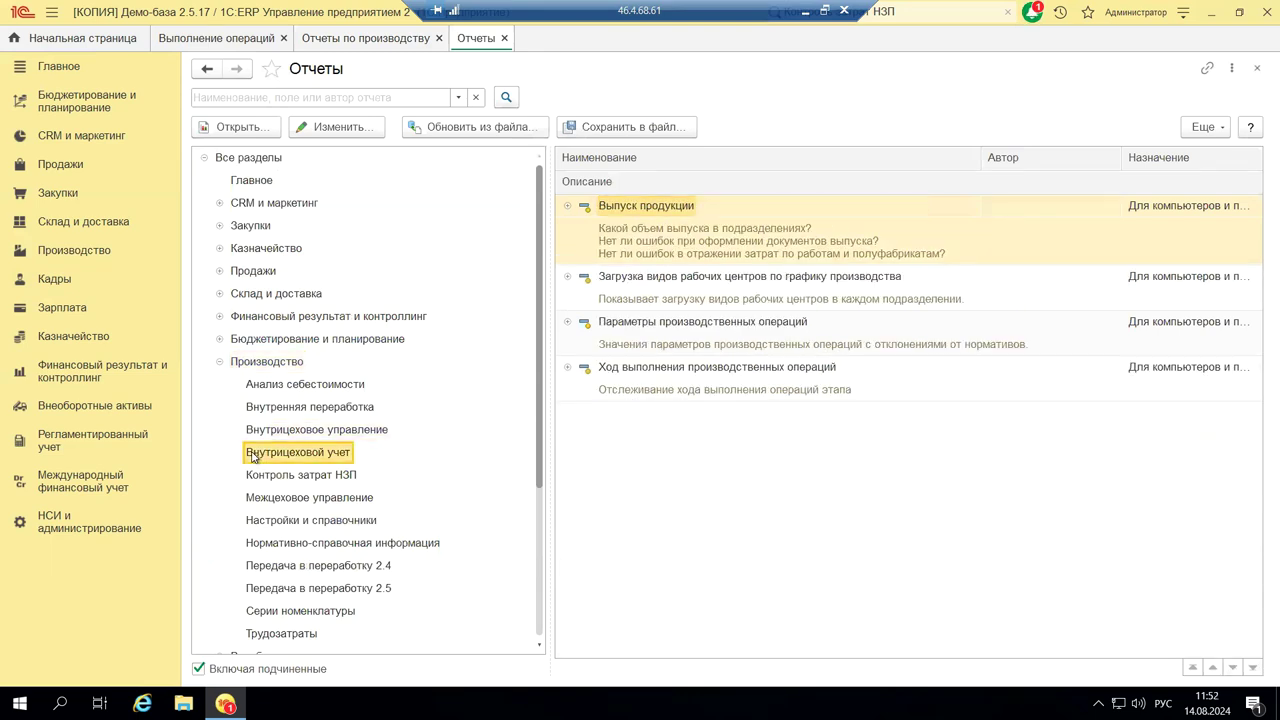
click(287, 410)
click(288, 432)
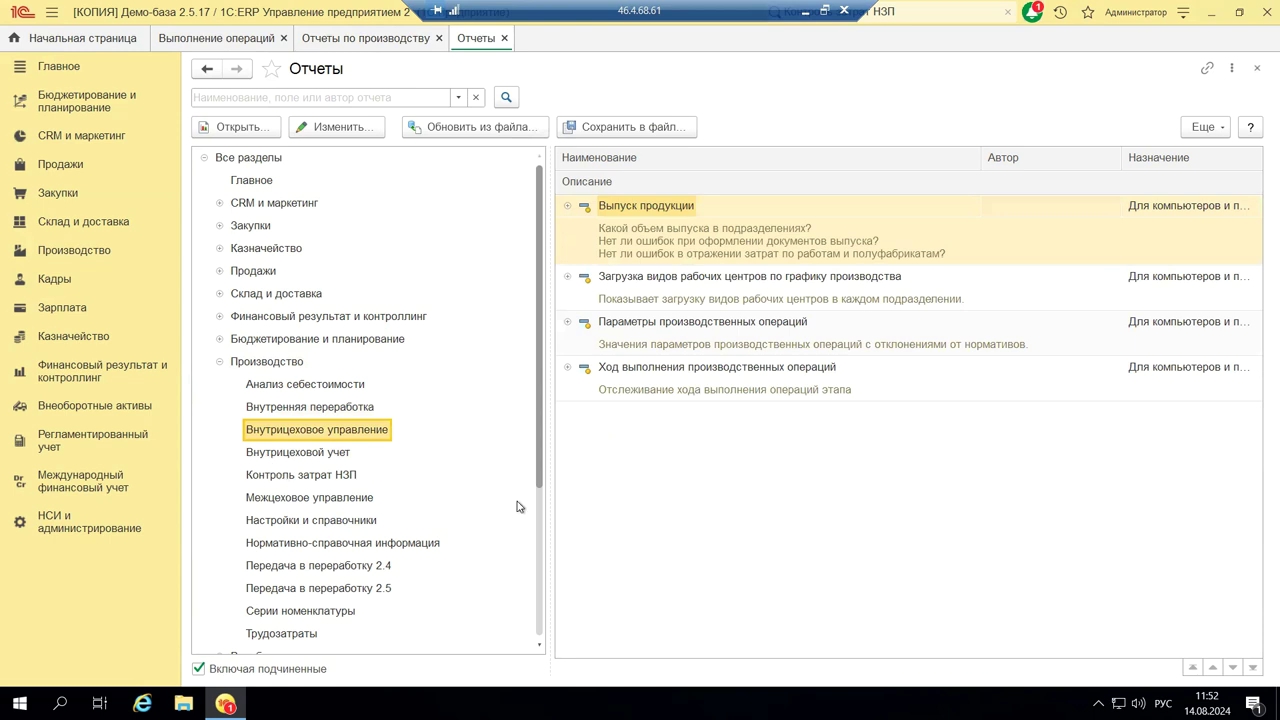
click(291, 455)
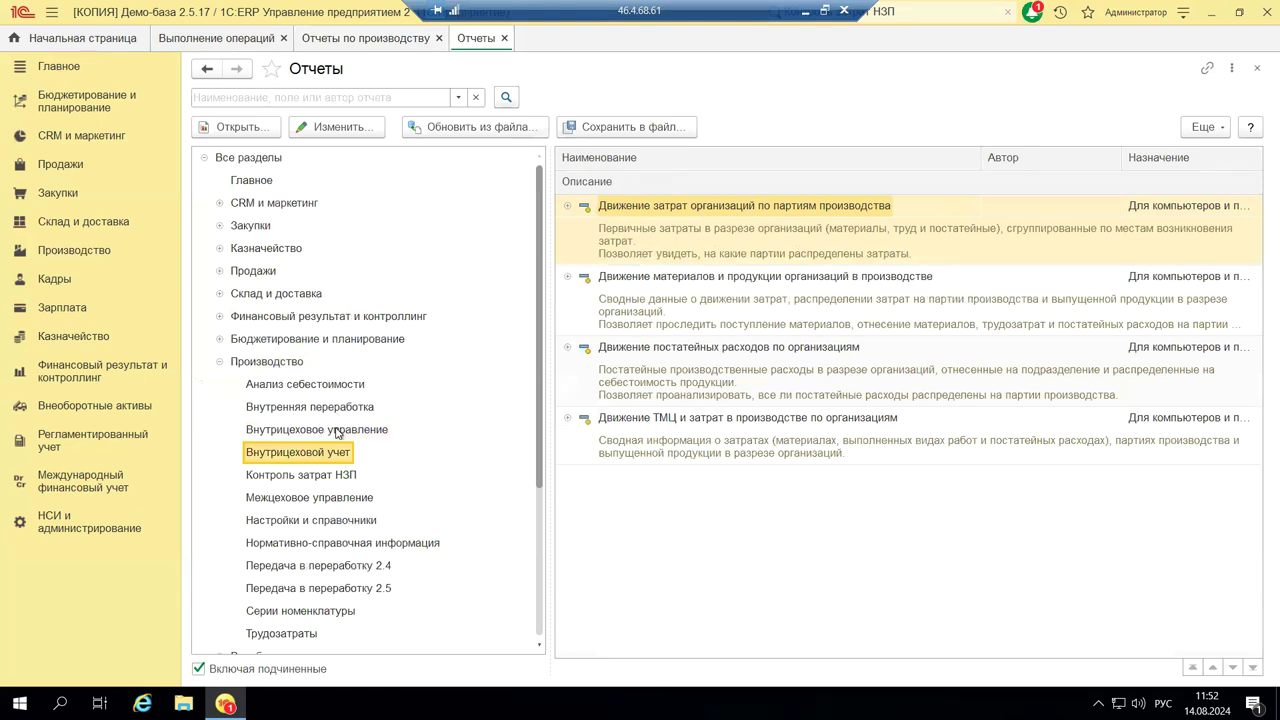
click(340, 432)
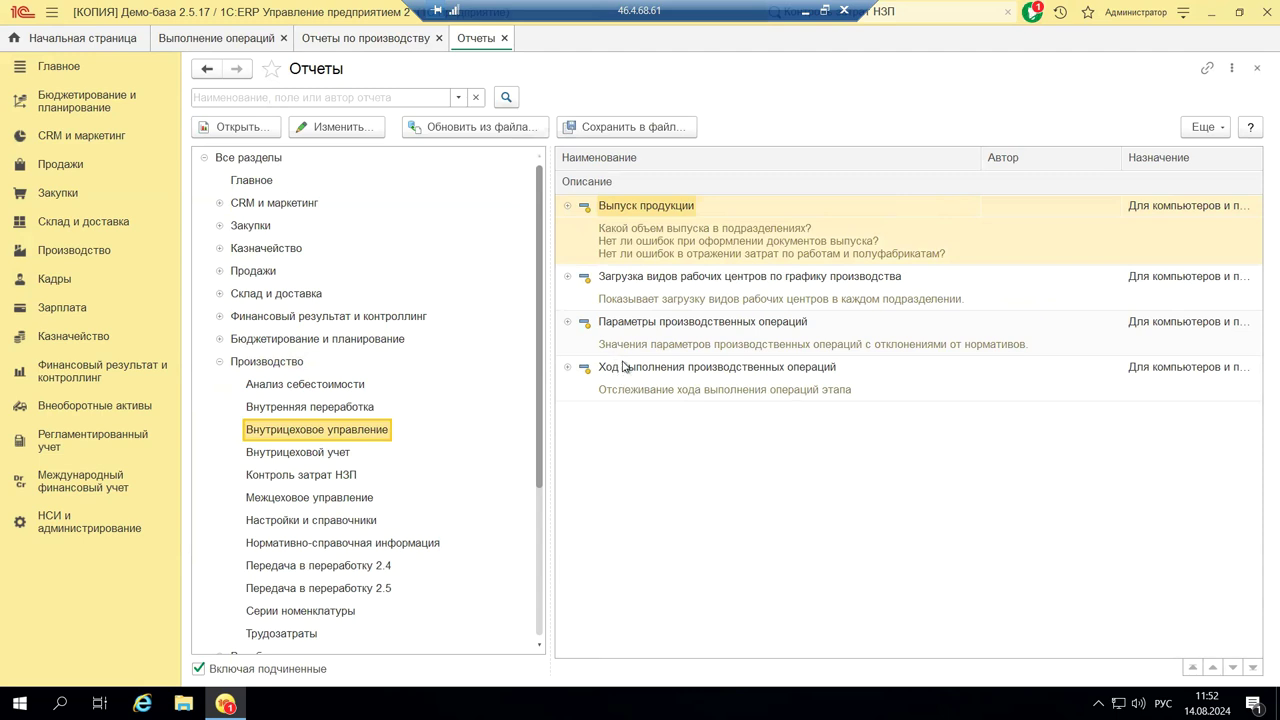
Step: Replace Все пользователи with the user from the Бухгалтеры group for the report Загрузка видов рабочих центров по графику производства, and save it
click(631, 287)
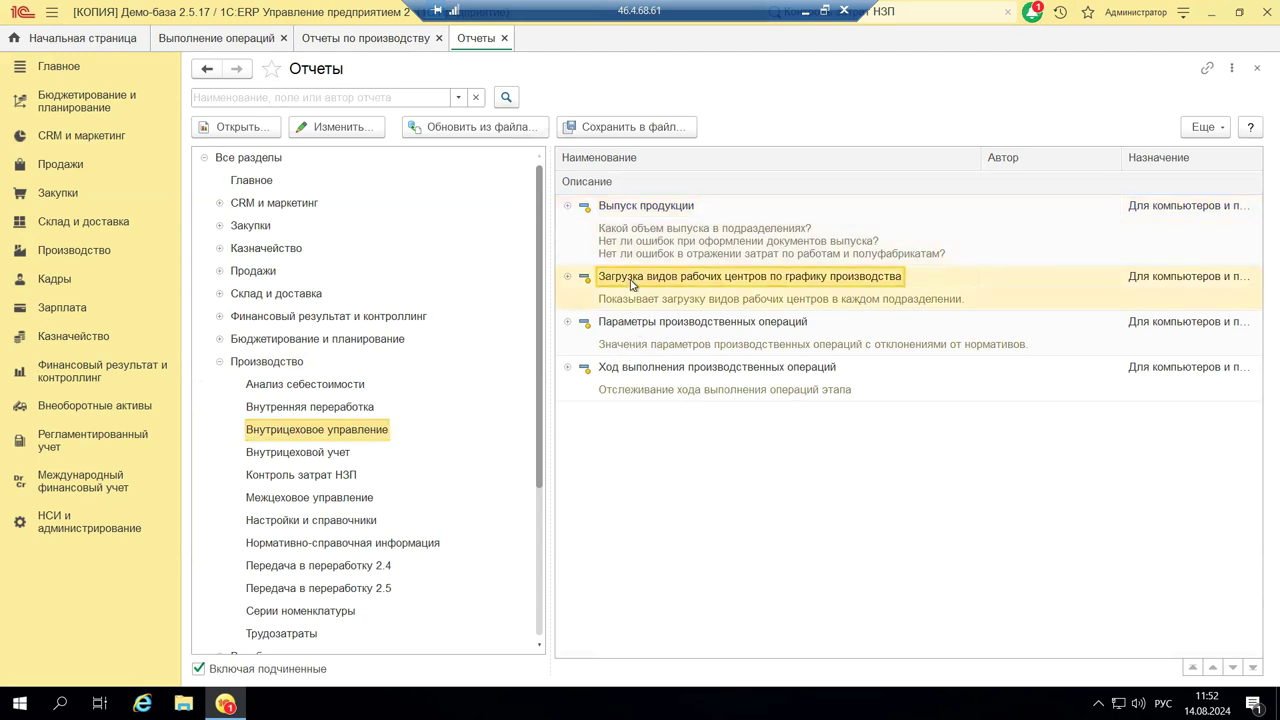
click(364, 131)
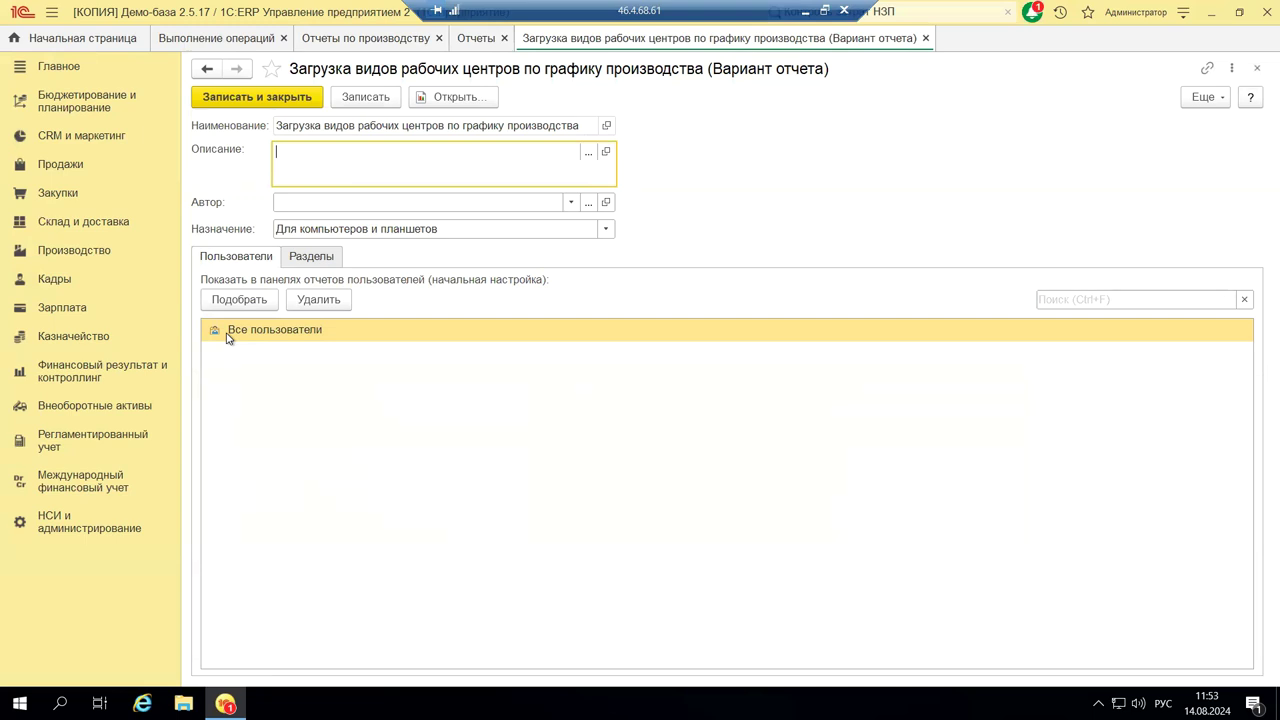
click(241, 301)
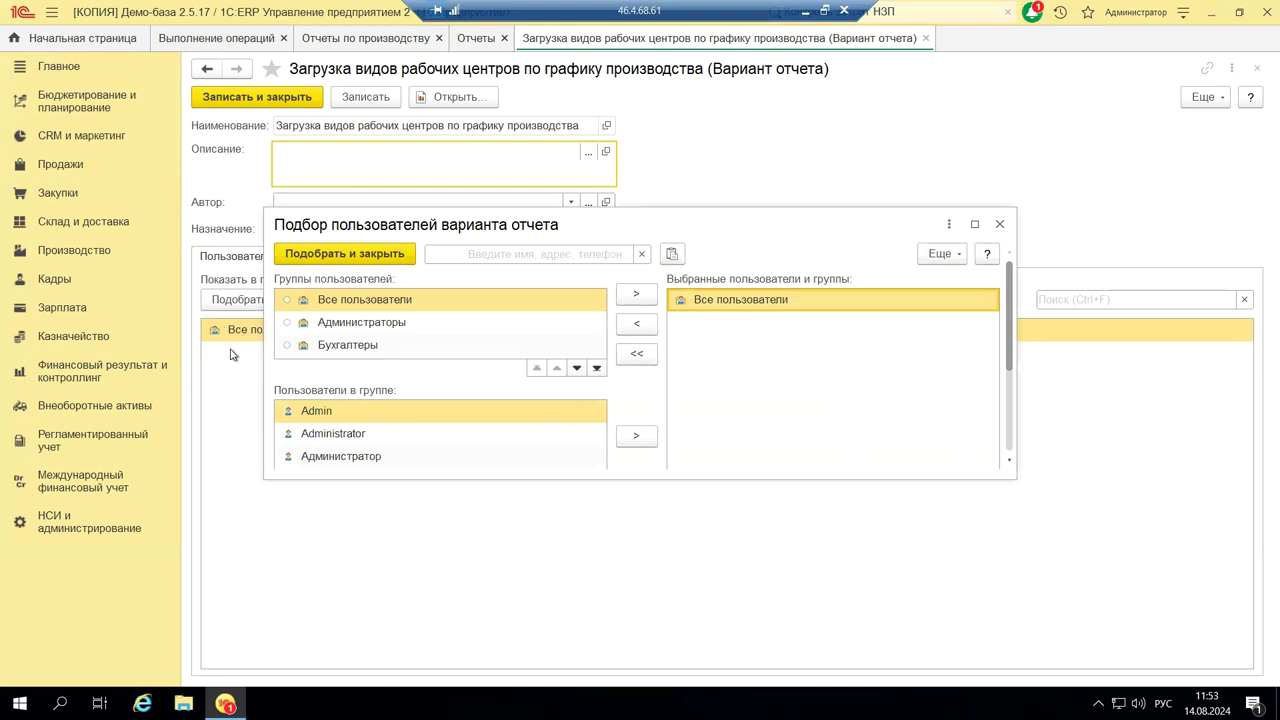
click(636, 326)
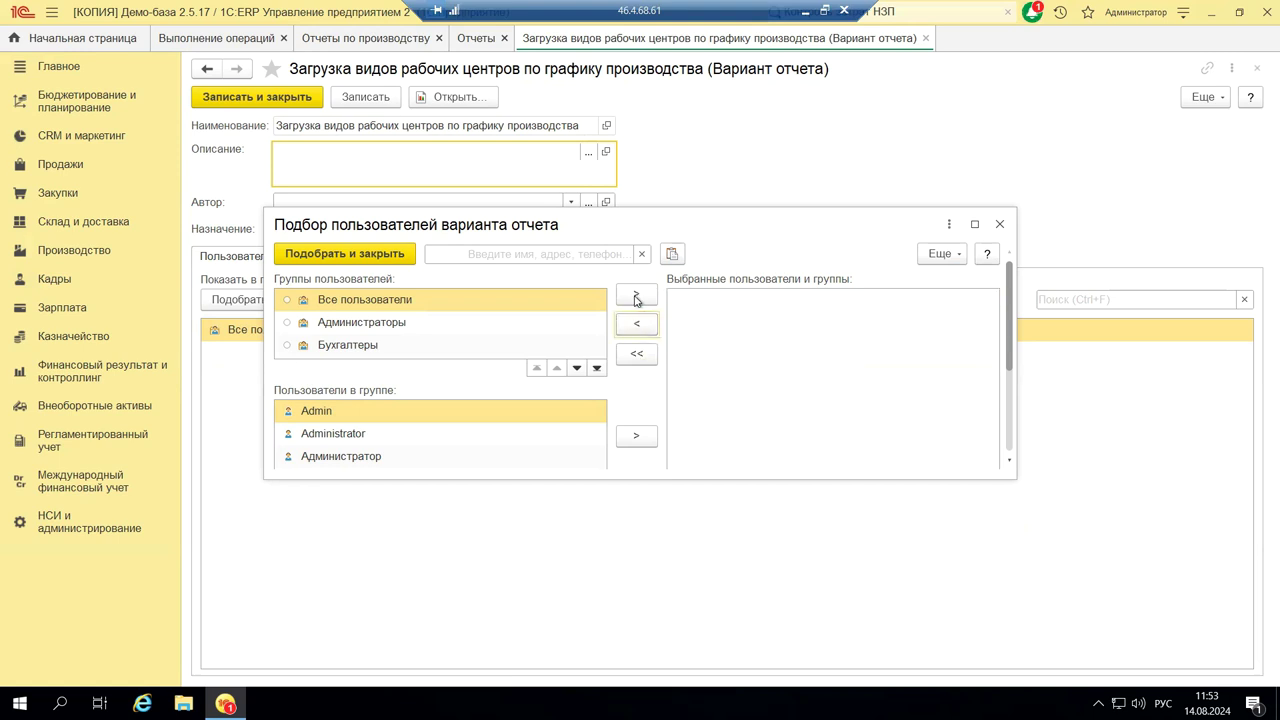
click(342, 348)
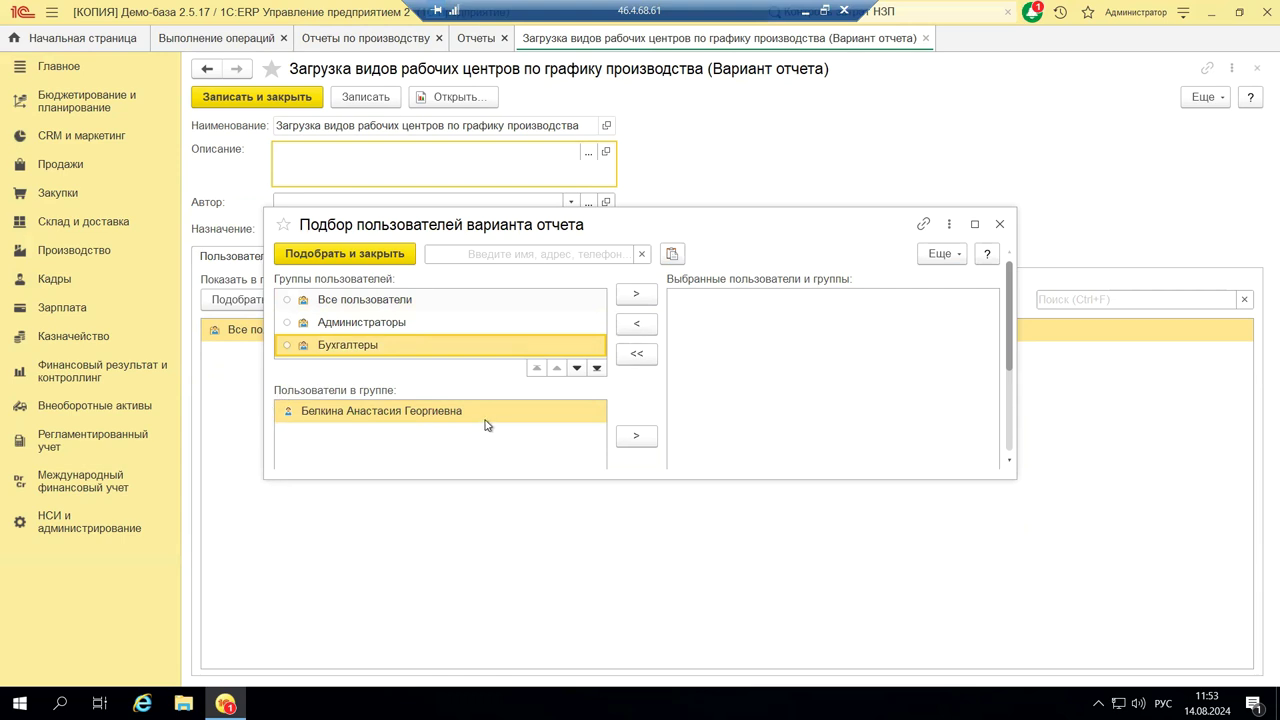
click(638, 438)
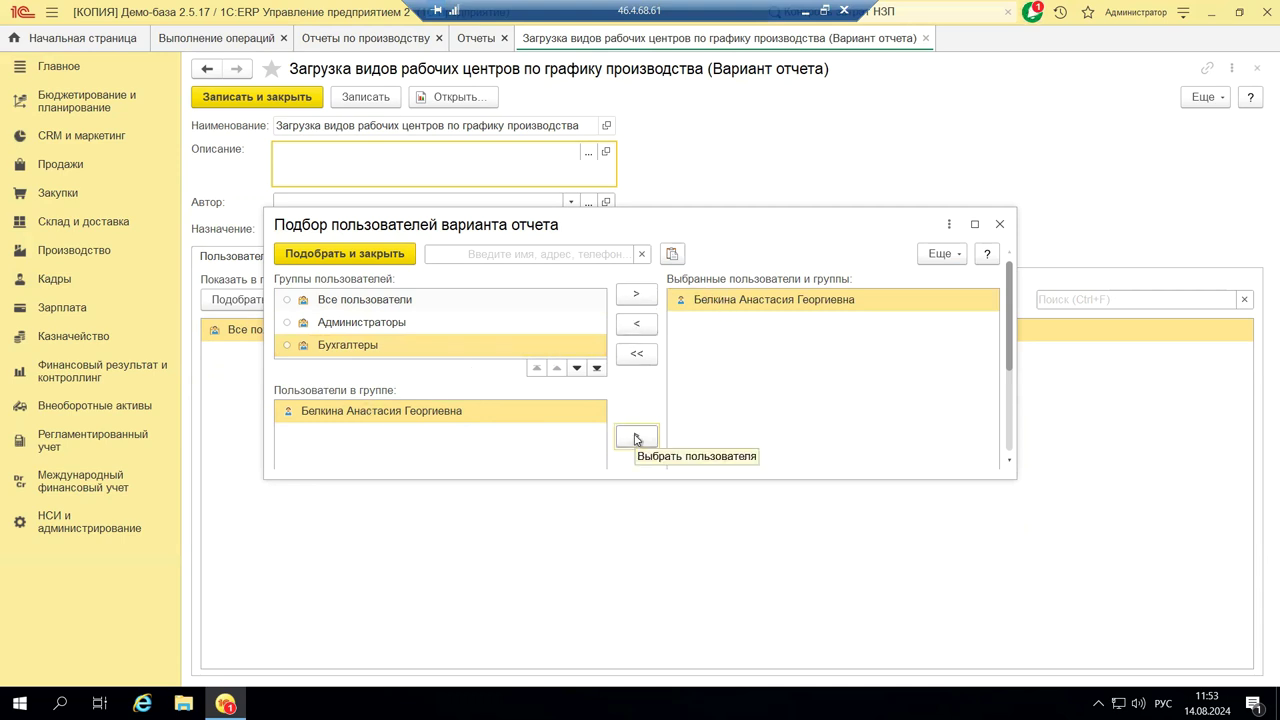
click(349, 256)
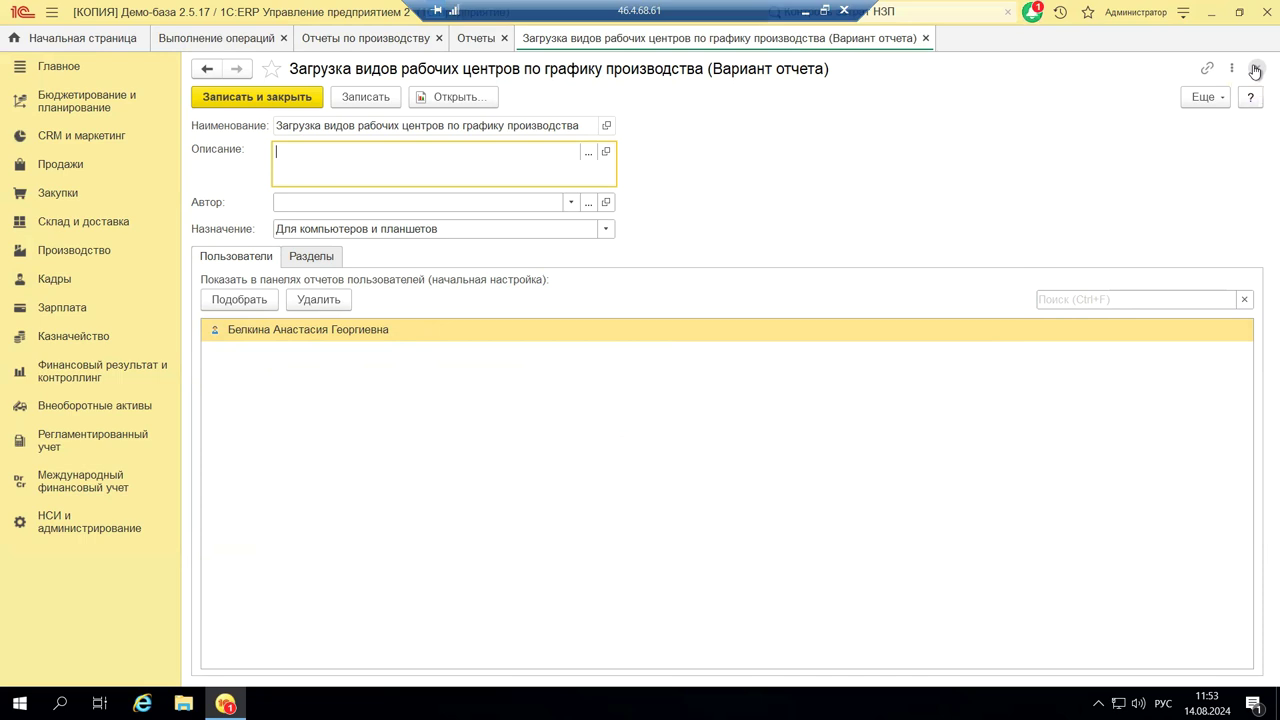
click(280, 104)
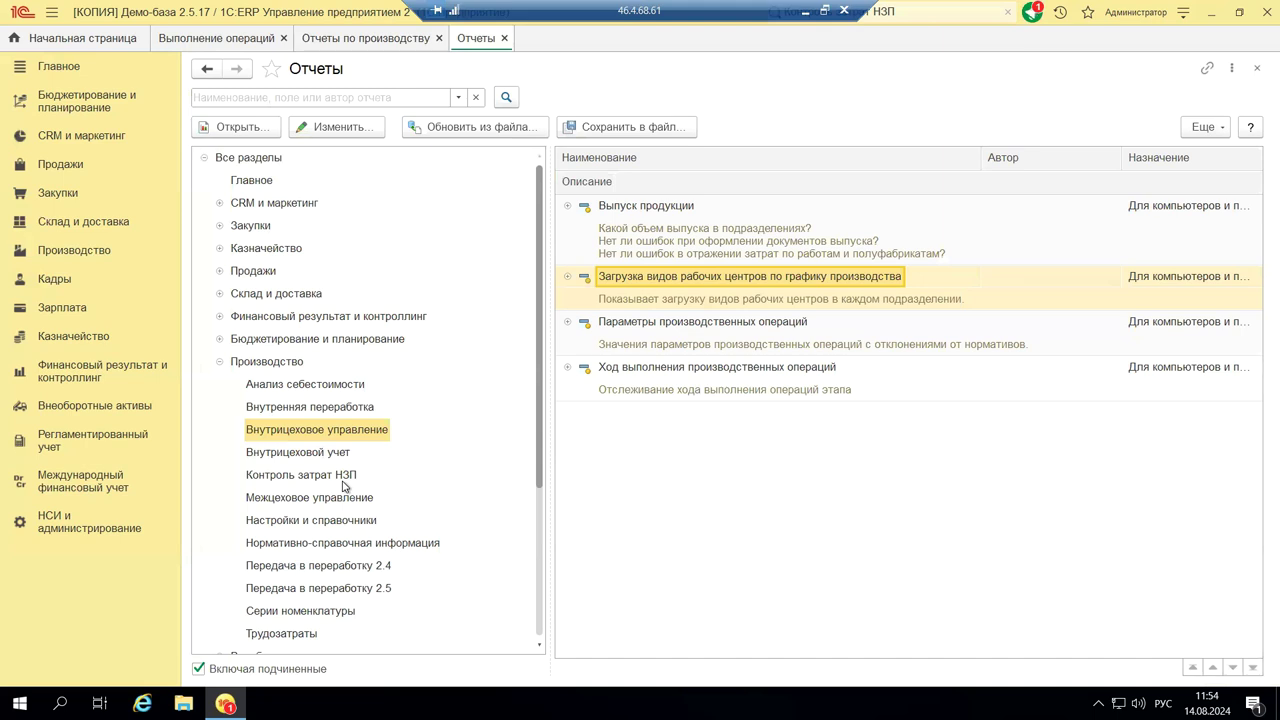
Step: Collapse Производство and close the full report list, check the reports in Отчеты по производству, and close it
click(219, 362)
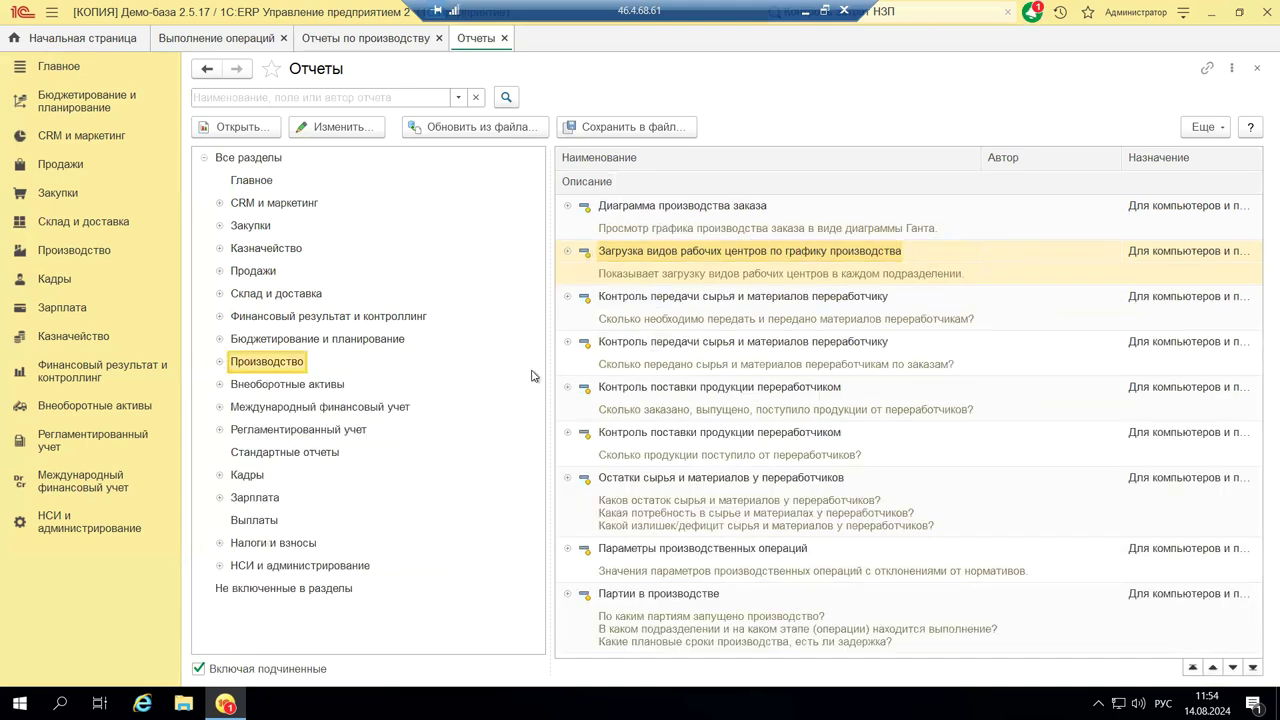
click(1257, 70)
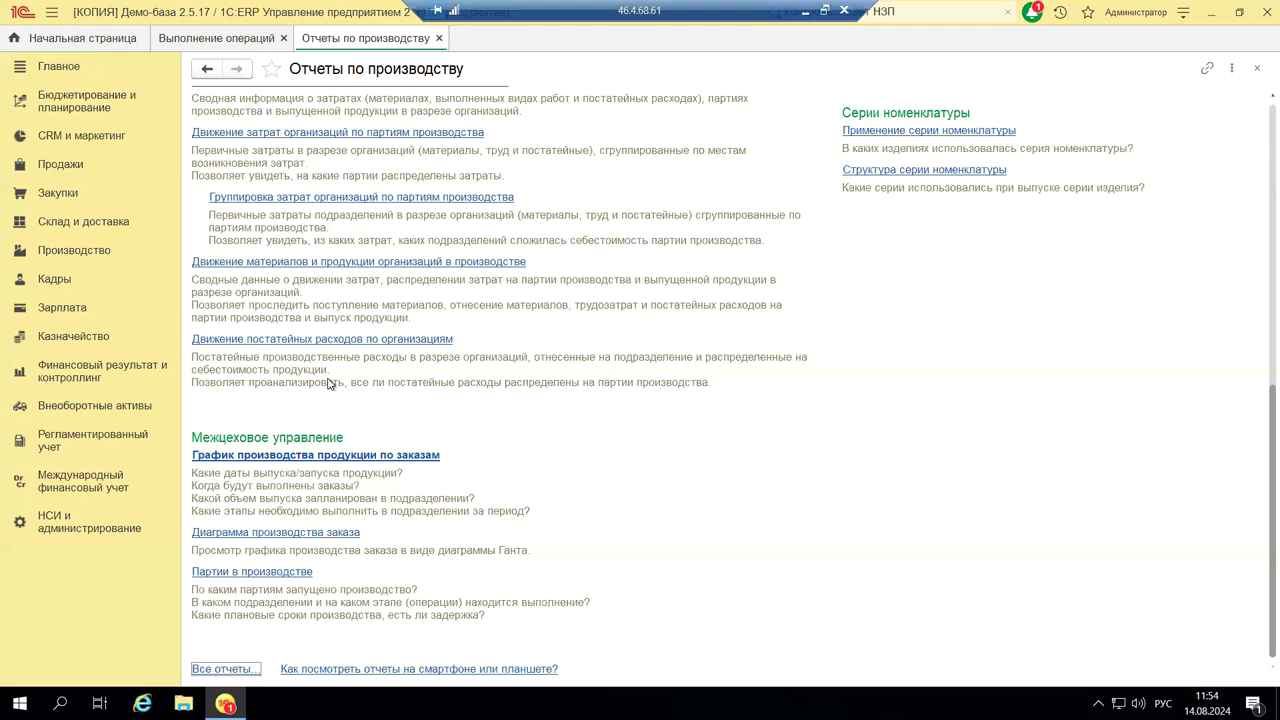
scroll(329, 383, up, 2)
scroll(329, 383, up, 10)
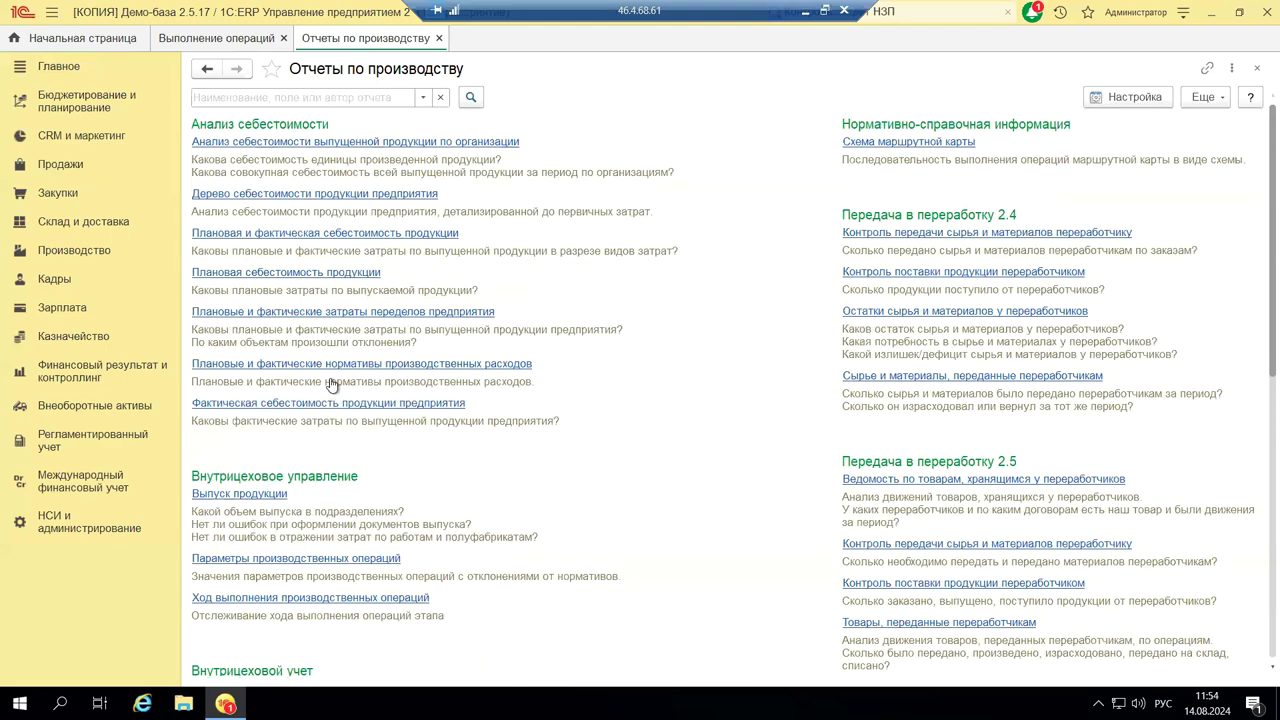
click(1257, 70)
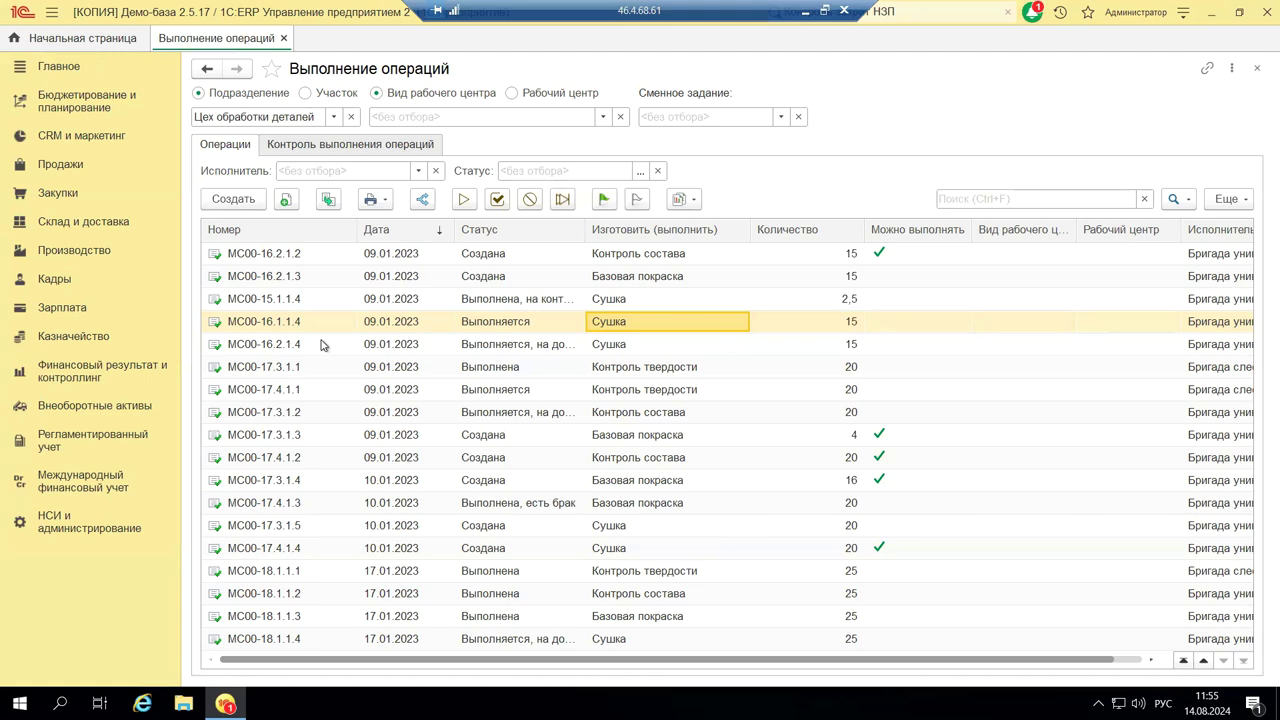
Step: Close Выполнение операций, open Склады и магазины, and view the warehouses in the Склады group under Производство
click(1258, 68)
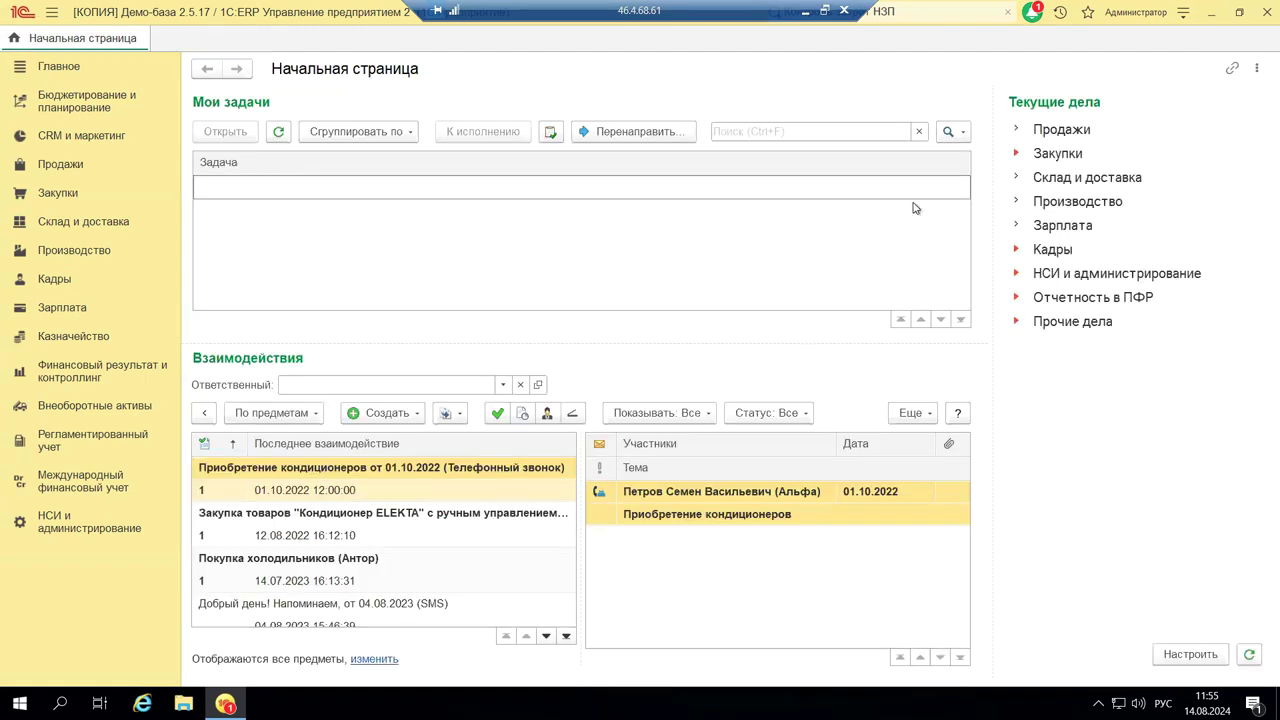
click(59, 537)
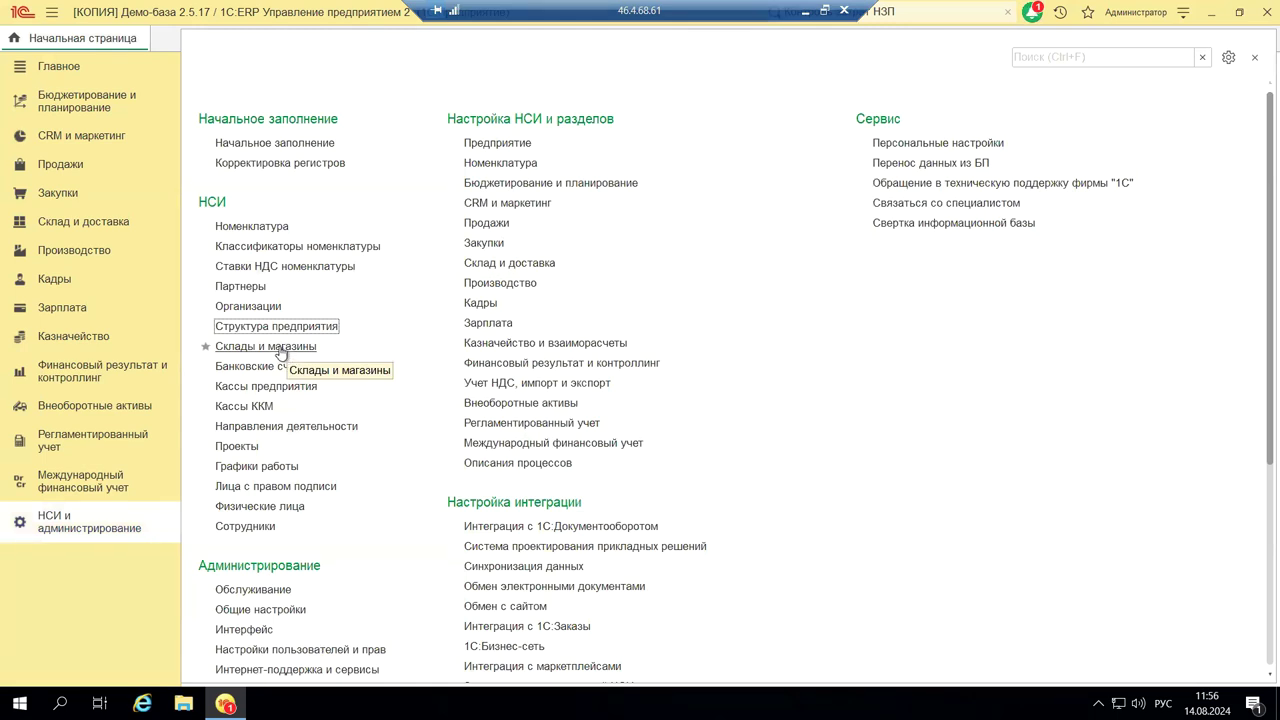
click(281, 350)
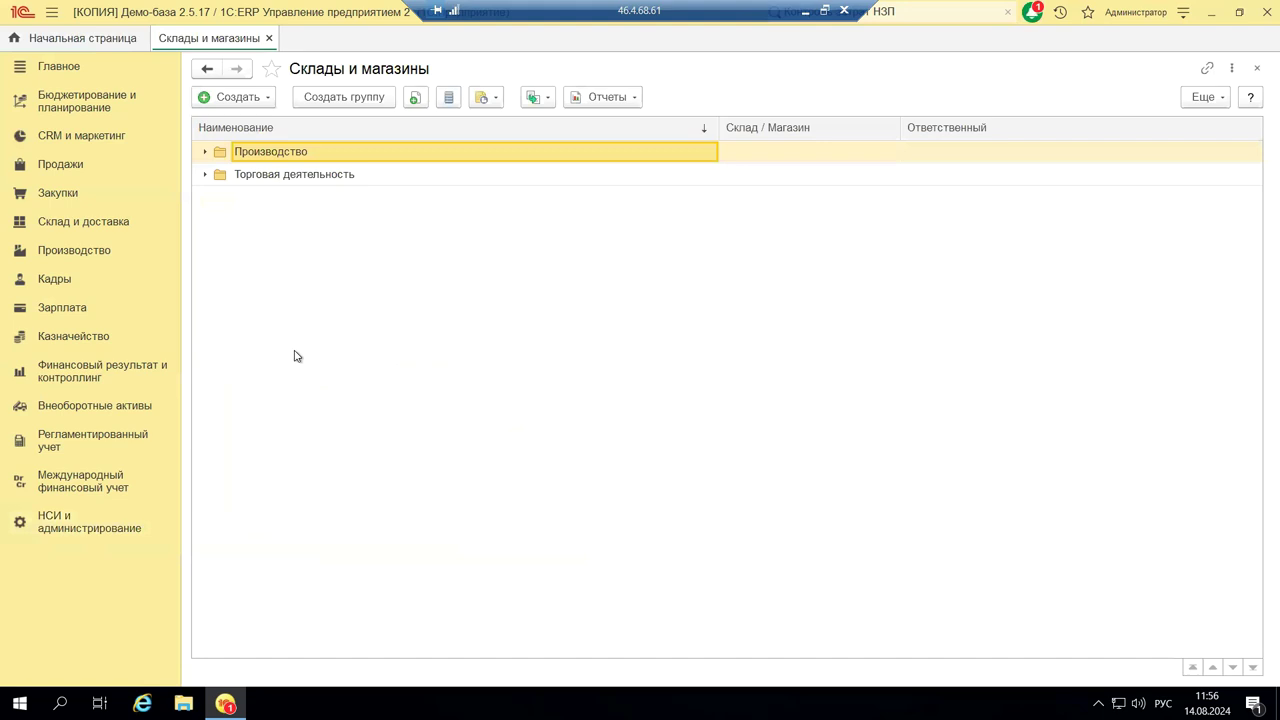
click(204, 153)
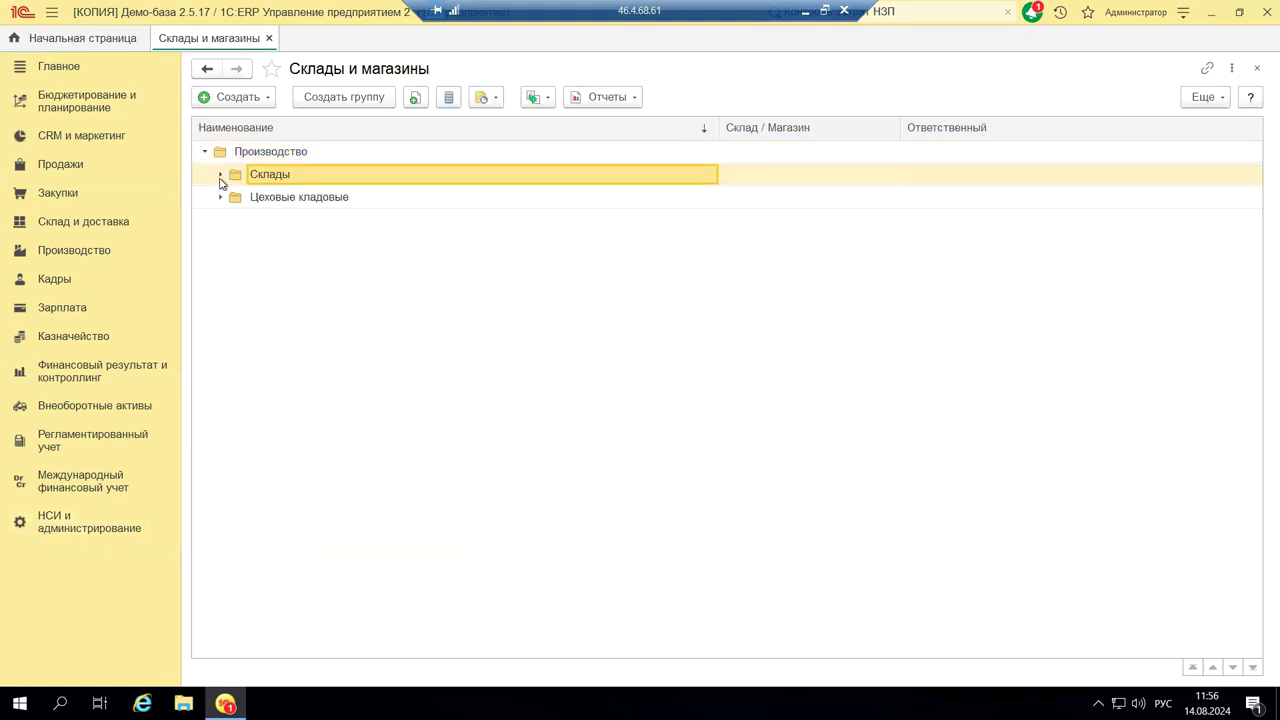
click(221, 174)
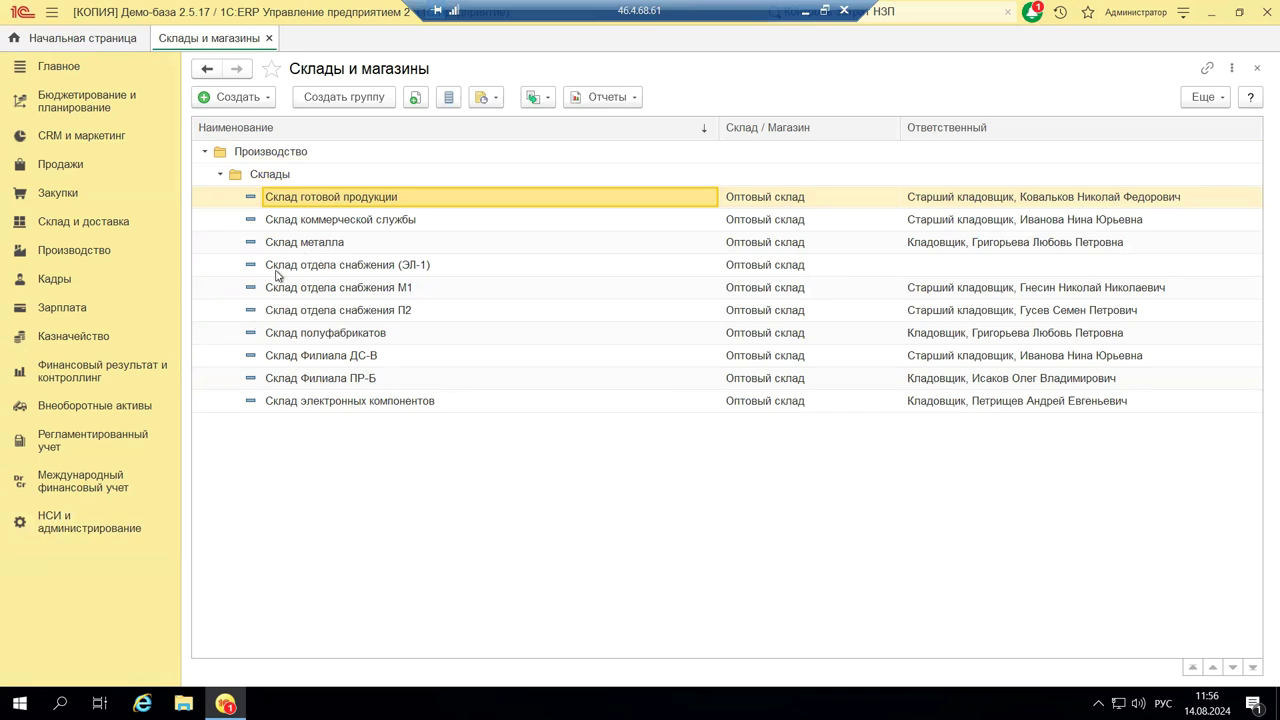
Step: Collapse the Склады group, view the НСИ и администрирование section commands, and switch to the PowerPoint presentation
click(222, 176)
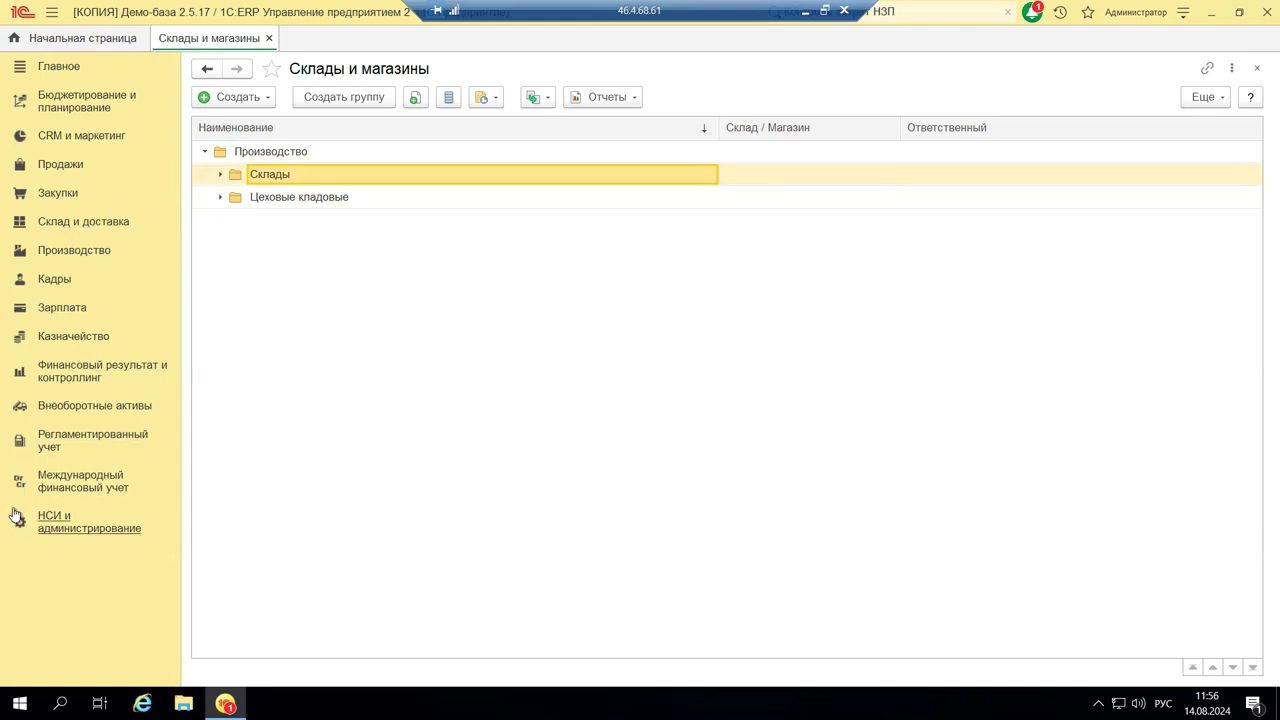
click(48, 531)
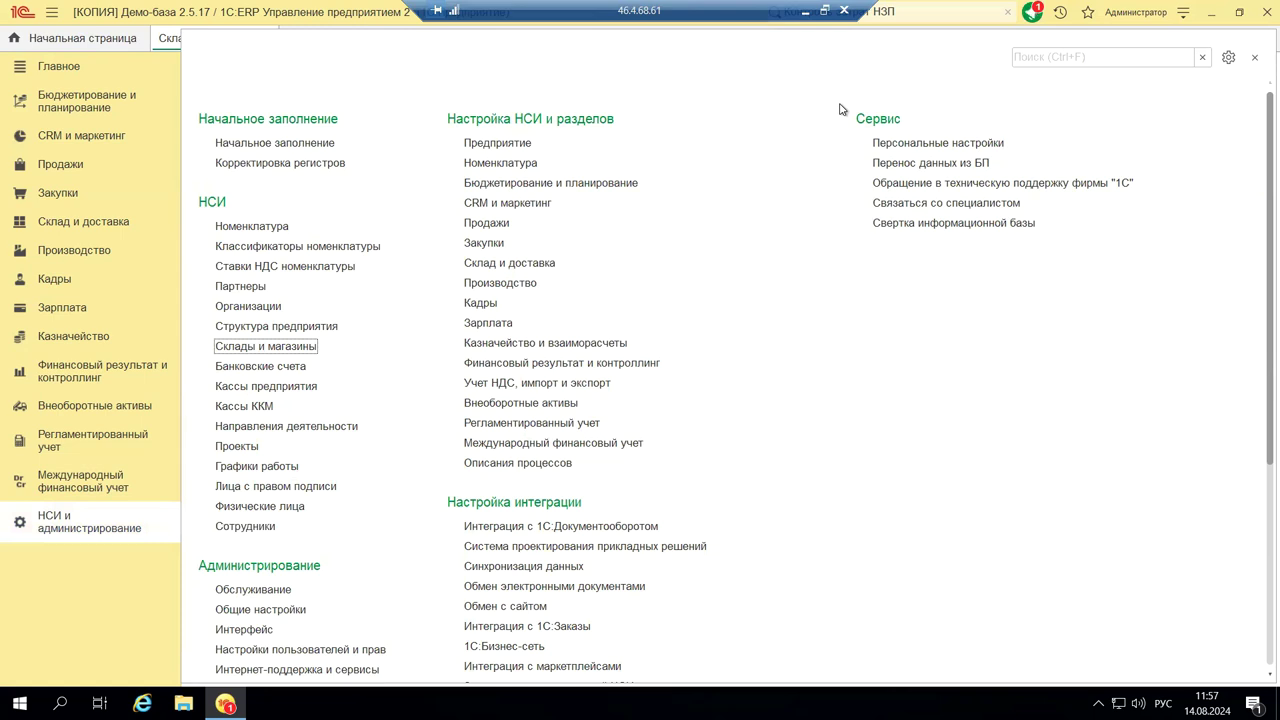
click(805, 14)
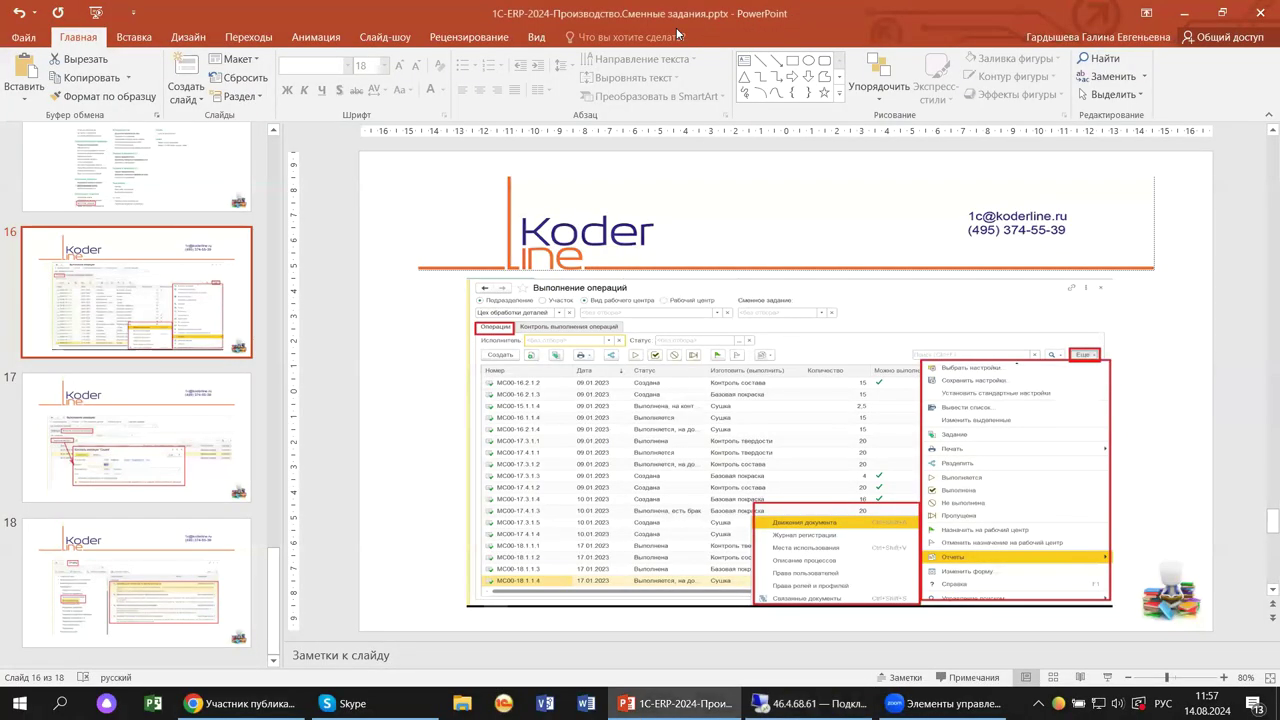